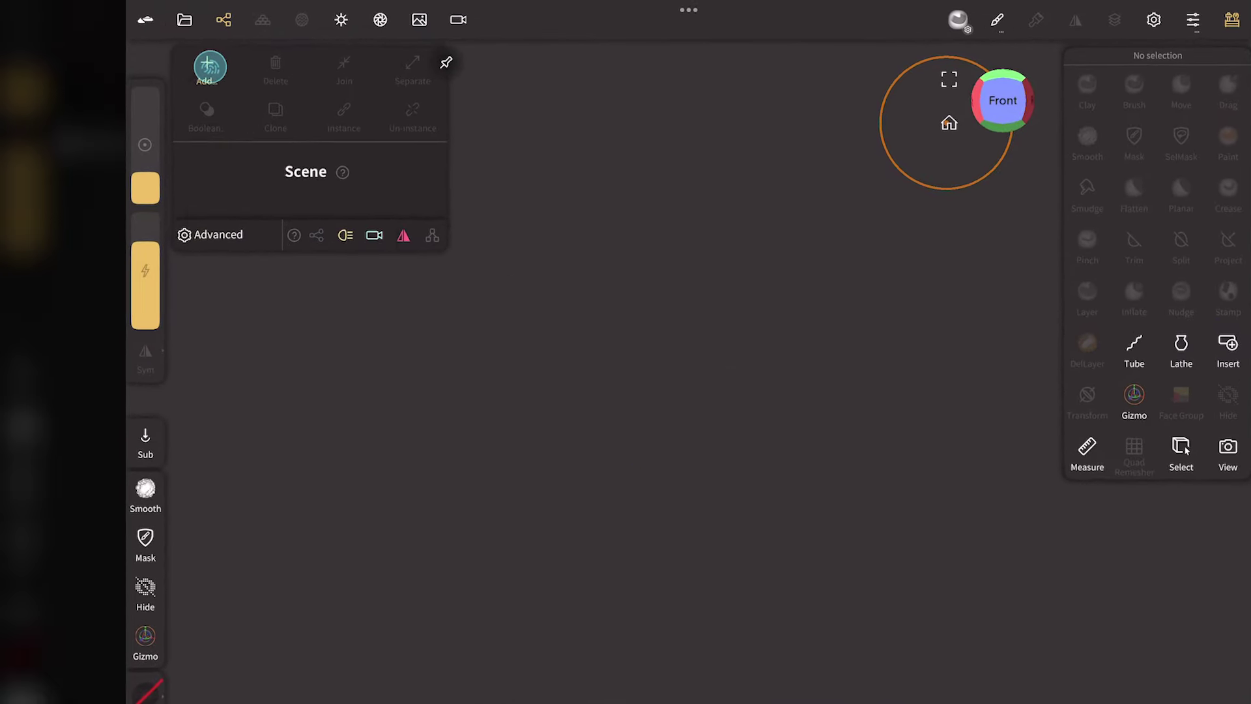
- Add a plane primitive and rotate it 90° with snapping so it faces the front
click(210, 67)
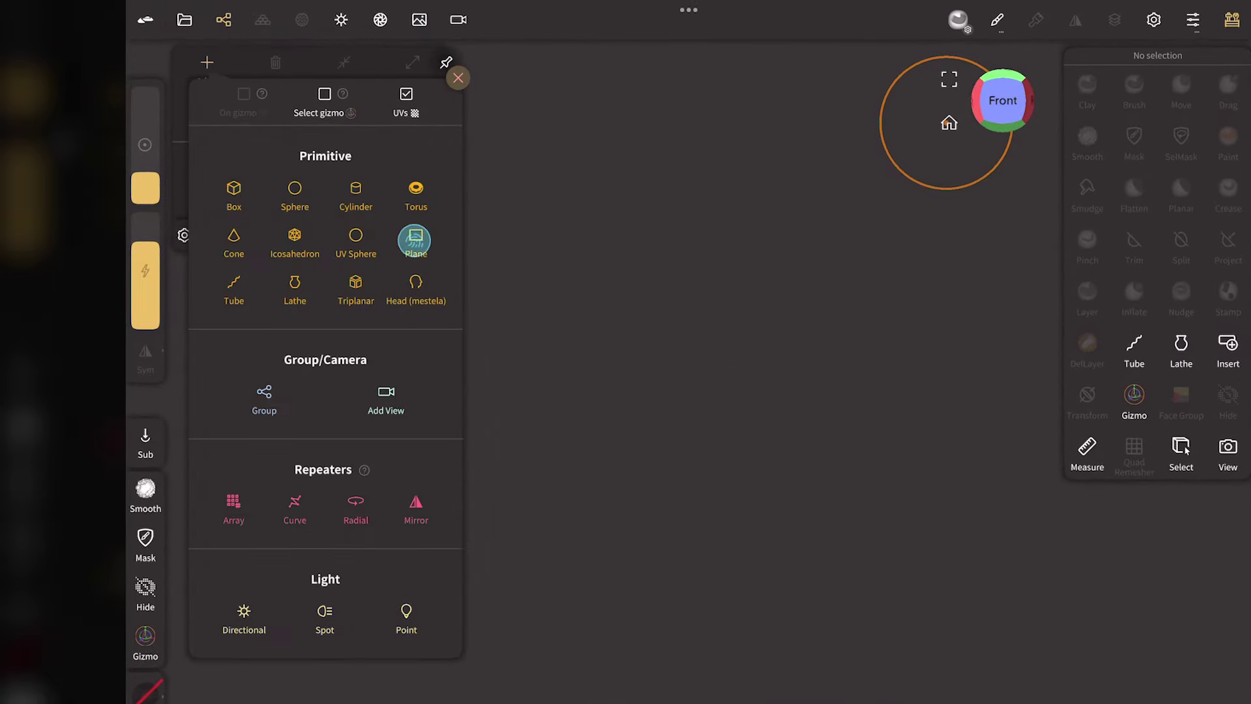
click(415, 240)
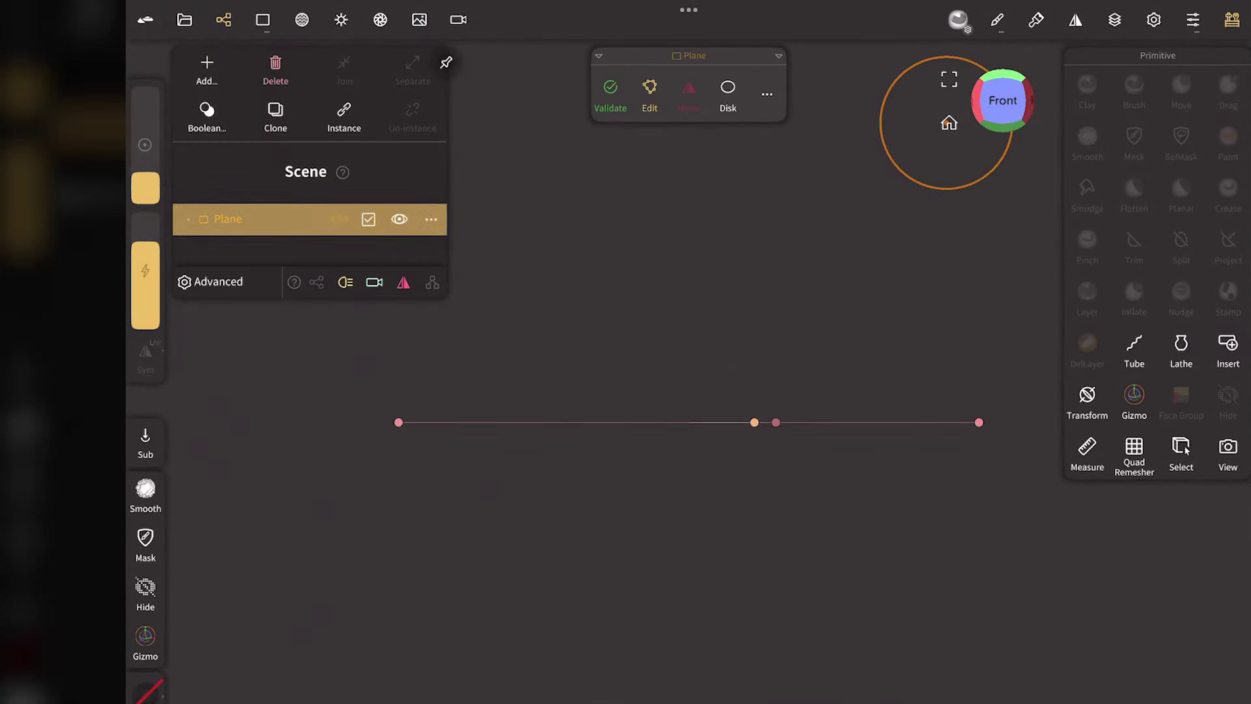
click(1003, 105)
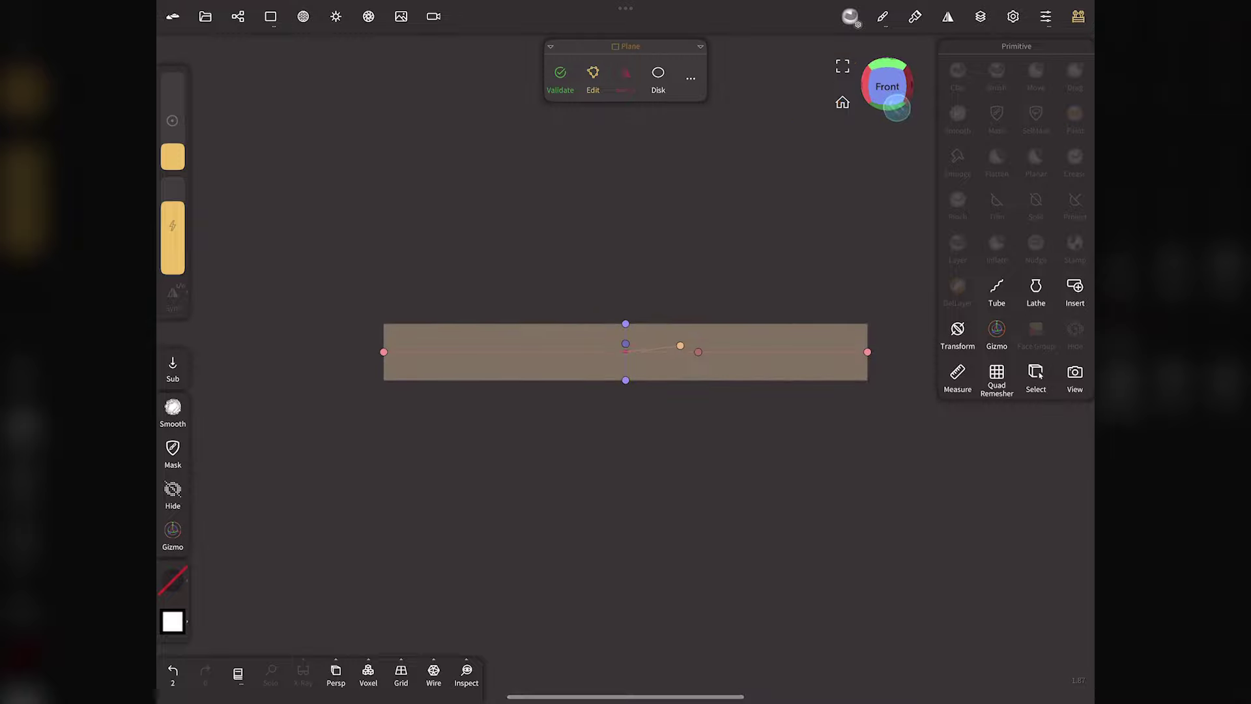
click(997, 332)
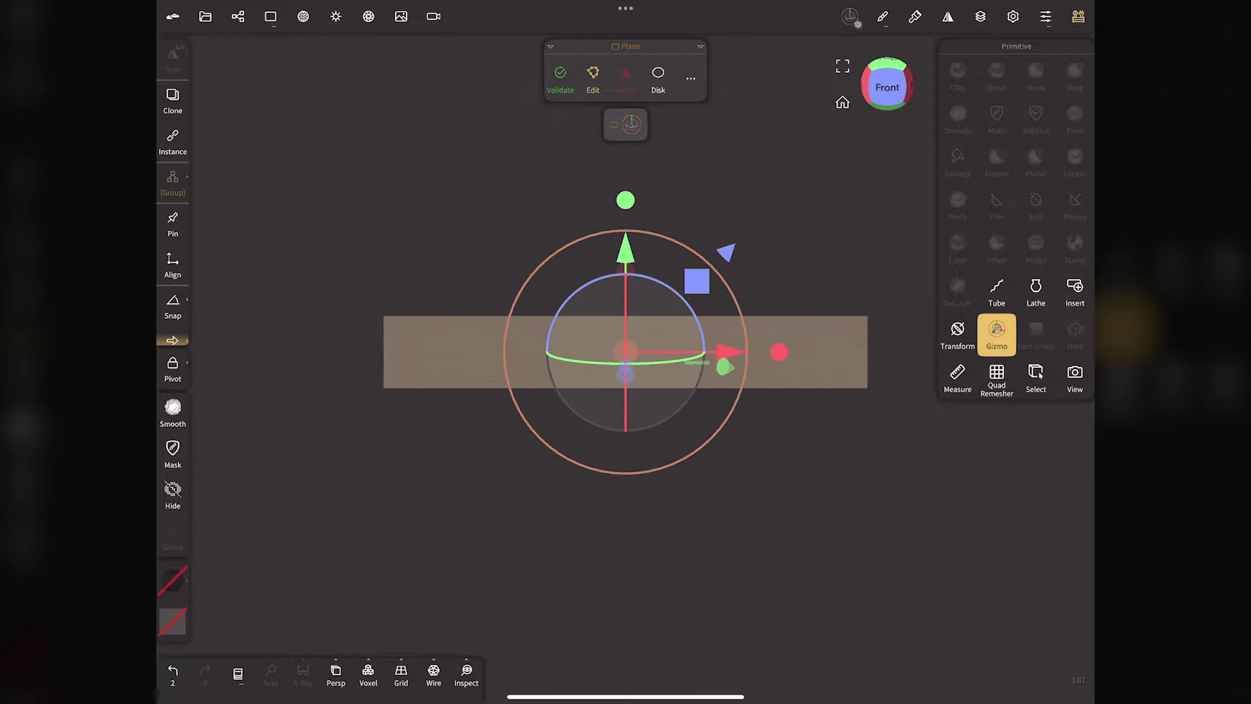
click(173, 306)
drag(626, 391, 631, 439)
- Widen the plane to Size X 2 into a 2:1 rectangle and validate it
click(715, 352)
text(2)
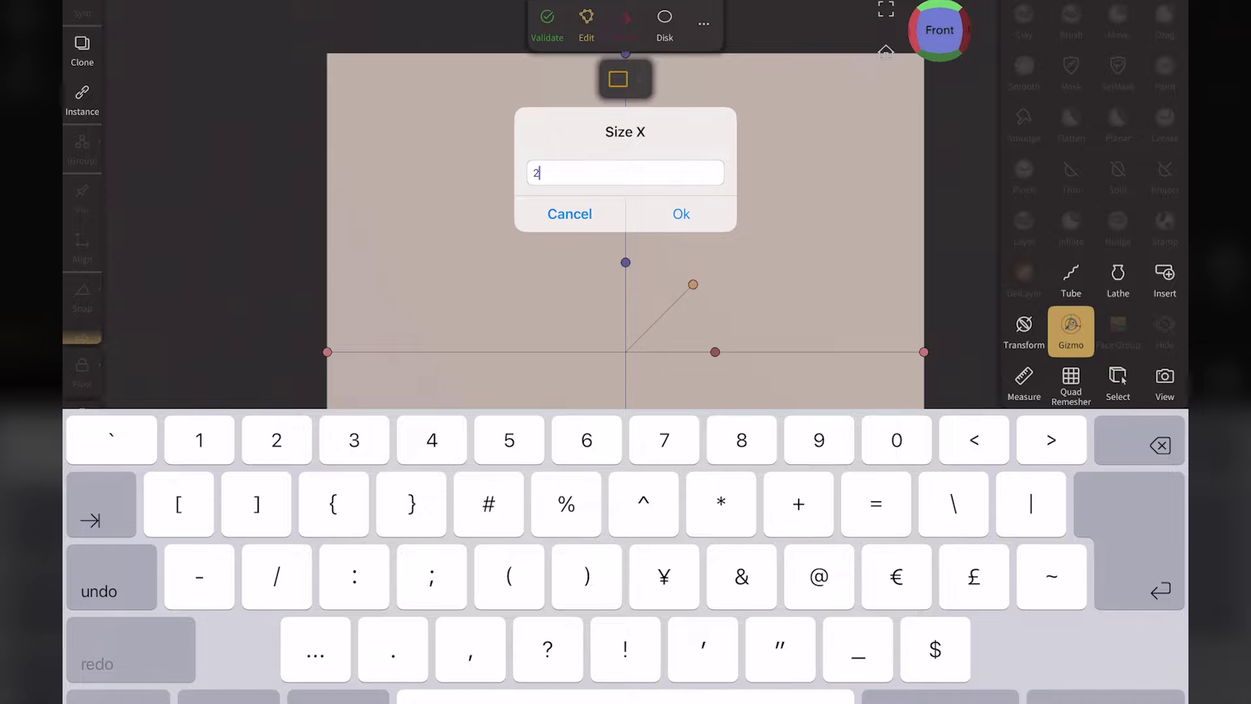
click(679, 212)
drag(715, 352, 805, 352)
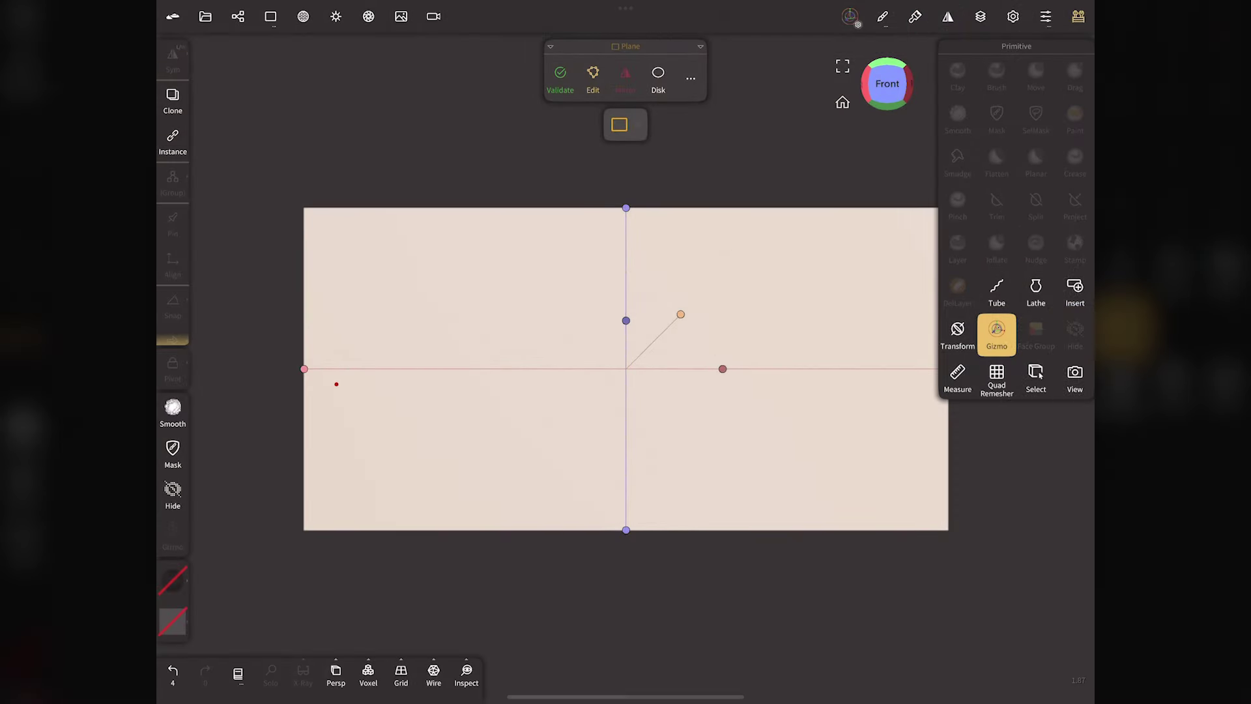
click(565, 80)
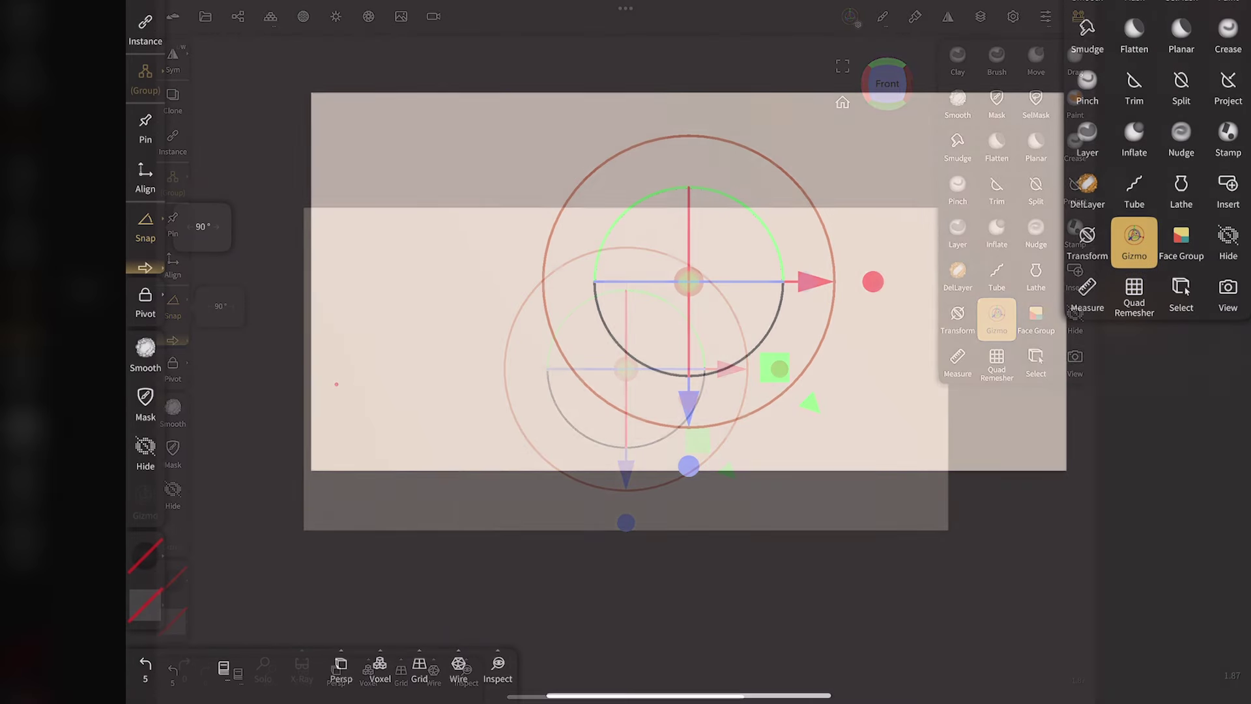
- Multires-subdivide the plane twice to 538k vertices, cancelling the 2.15M level, with wireframe shown temporarily
click(458, 671)
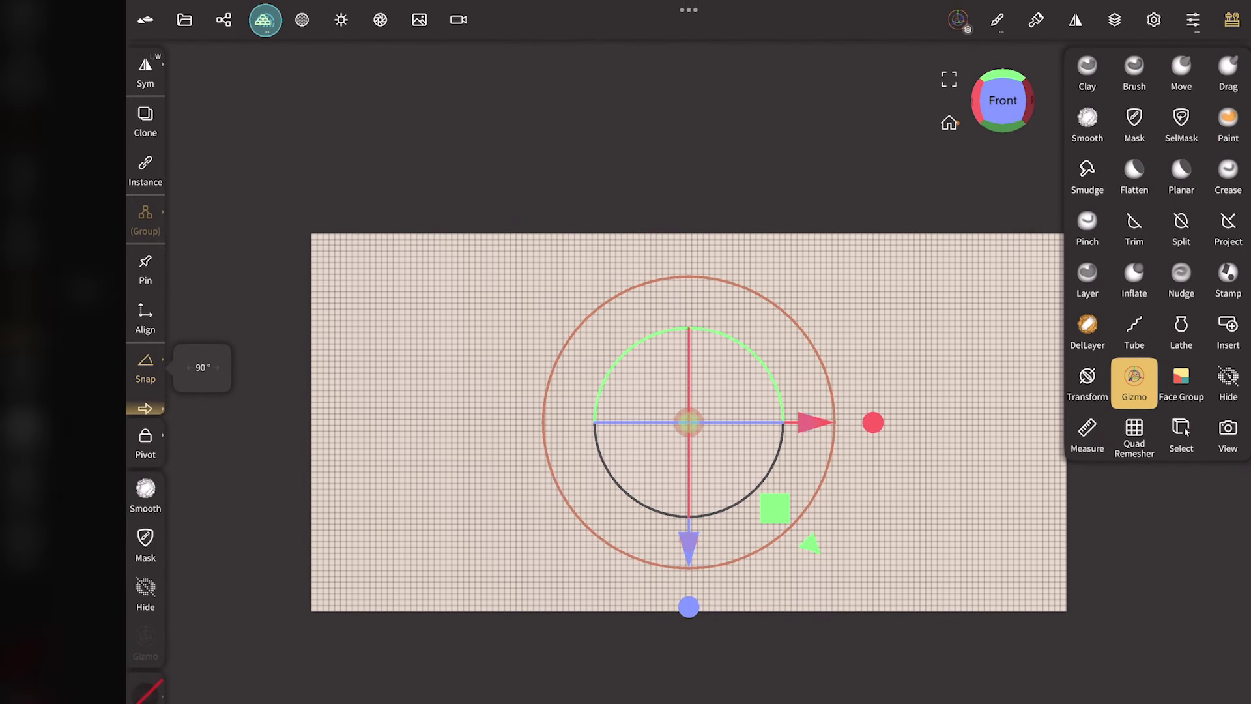
click(262, 20)
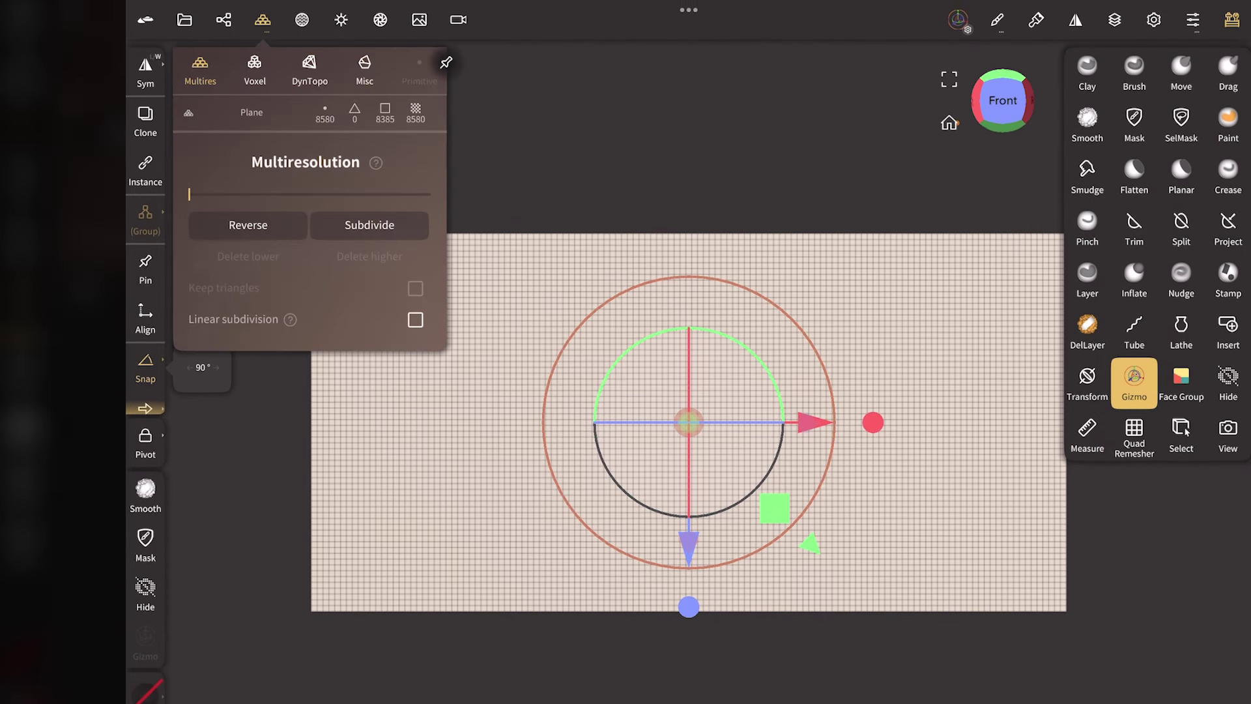
click(344, 229)
click(352, 225)
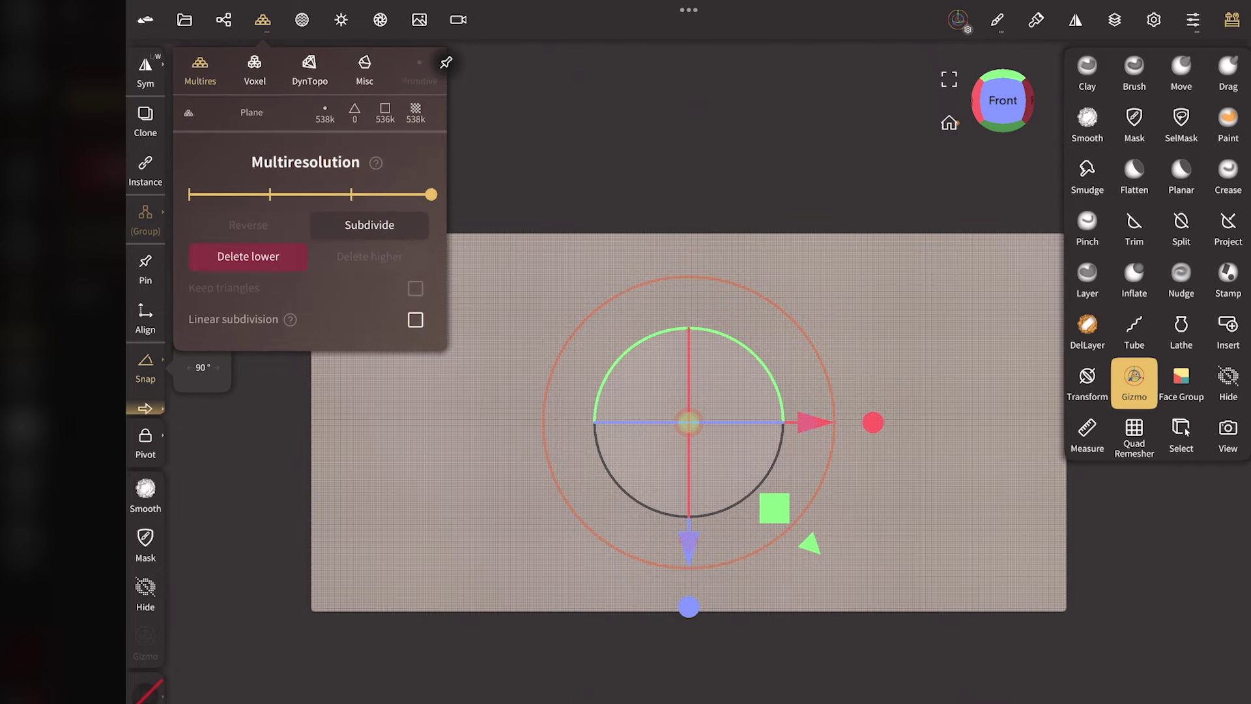
click(368, 225)
click(300, 297)
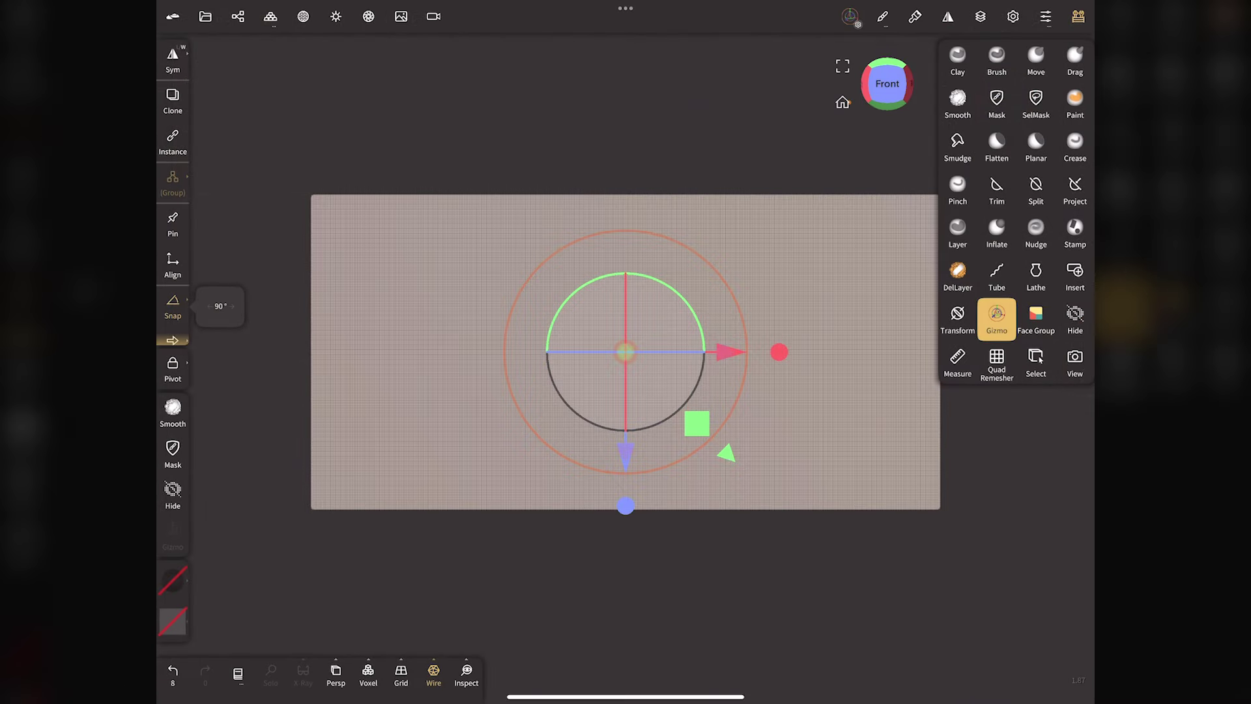
click(433, 676)
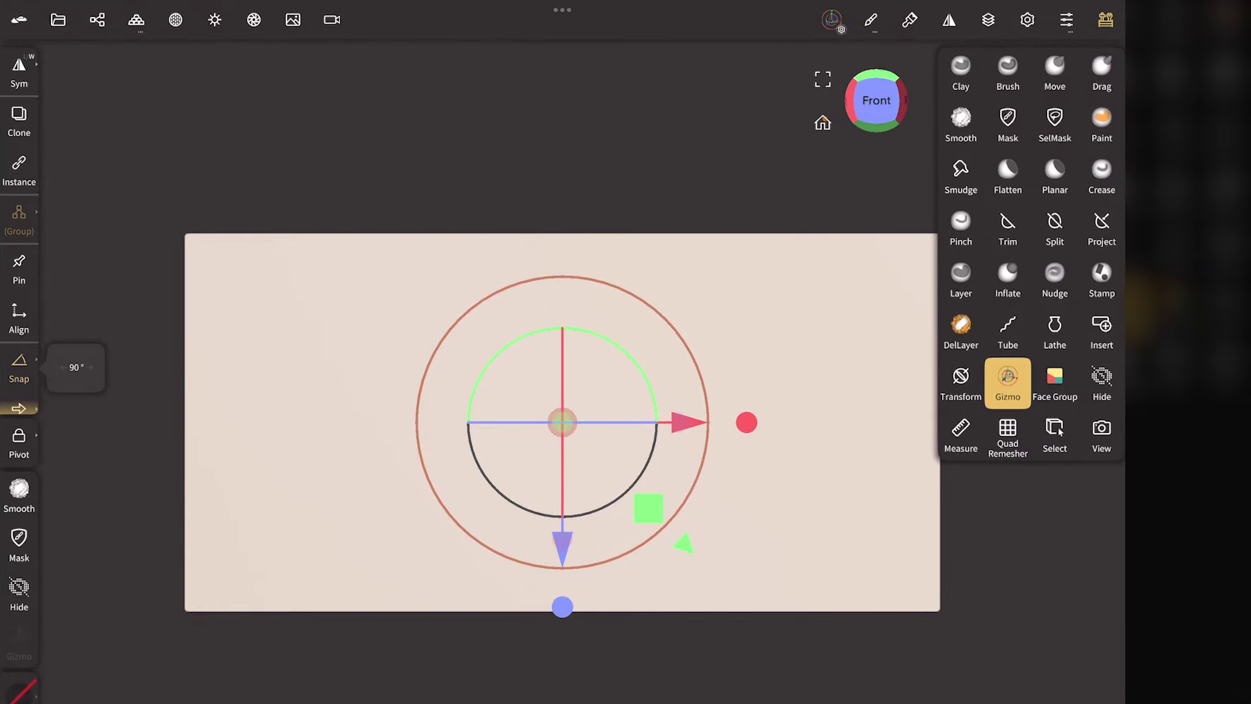
- Select the Face Group tool with the Polygon shape set to Face Group mode
click(1054, 383)
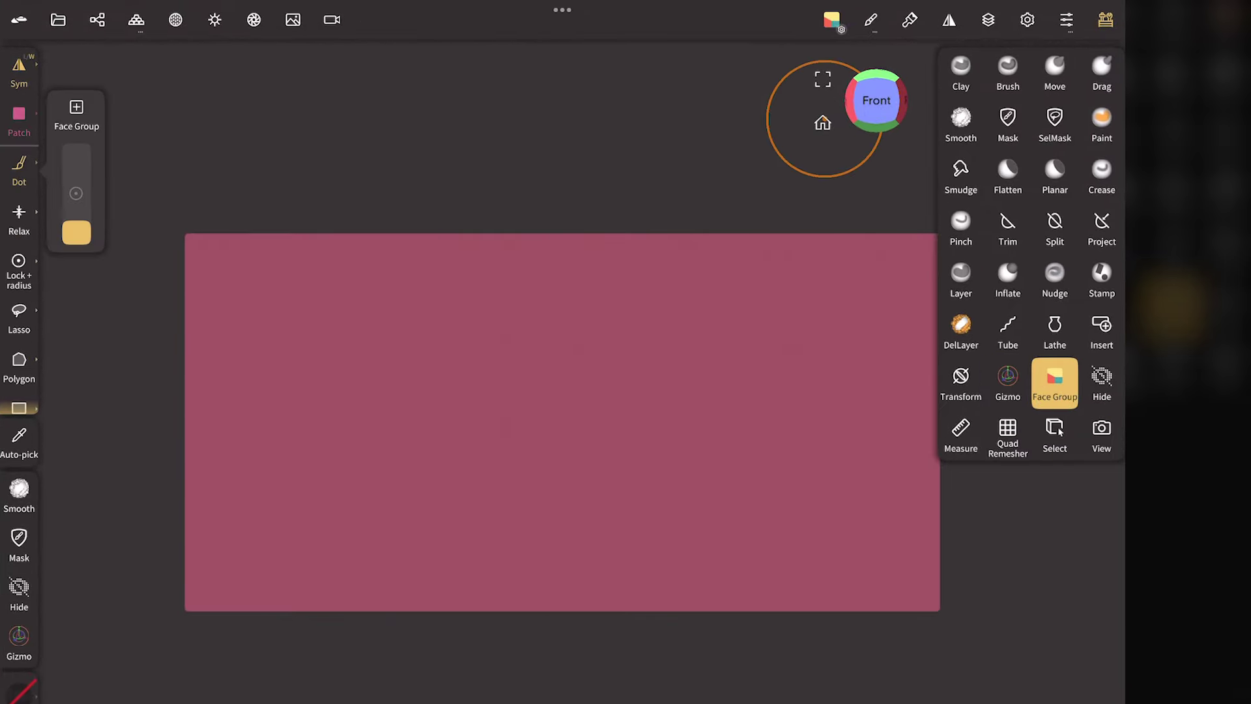
click(140, 107)
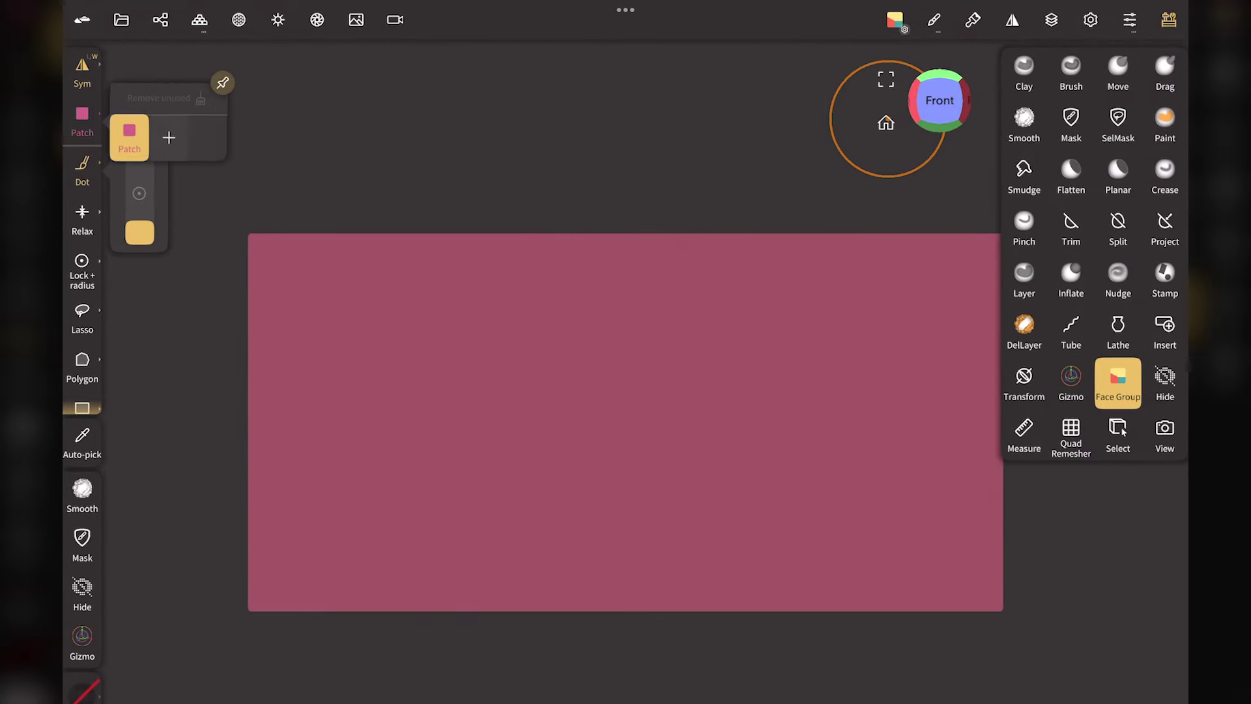
click(222, 83)
click(76, 359)
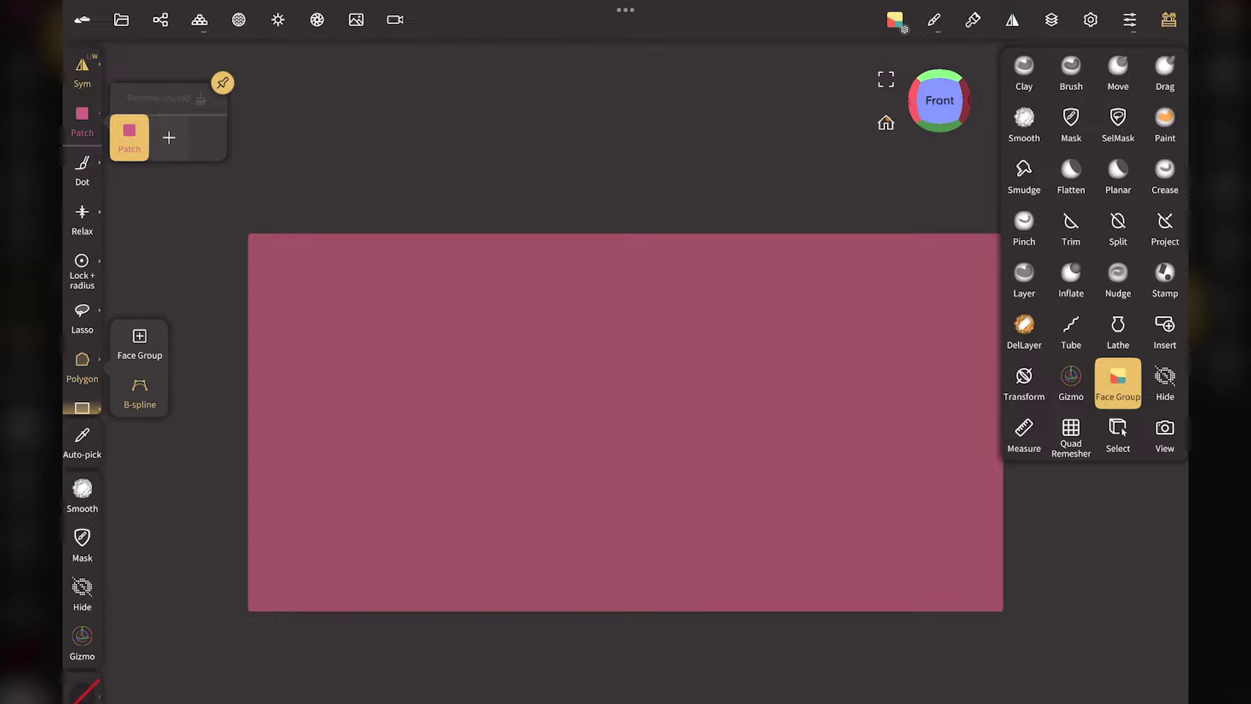
click(140, 344)
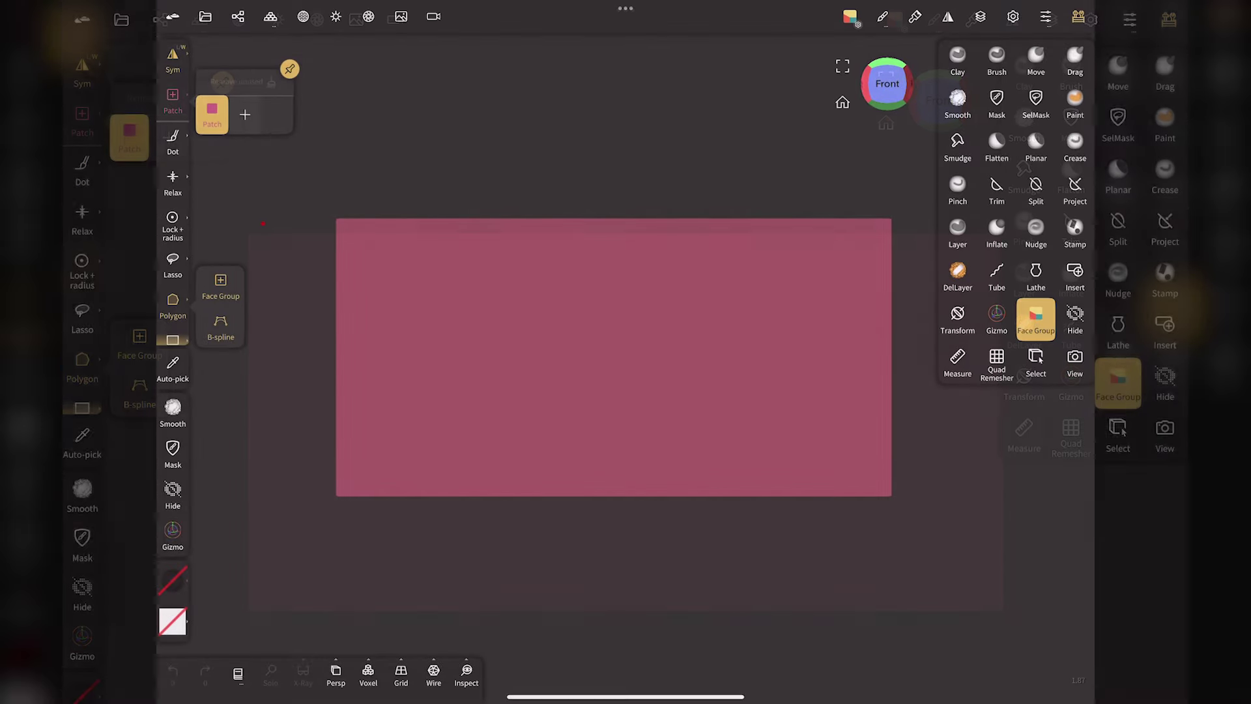
- Draw a sharp triangle over the panel's lower-right half and fill it as a new teal face group
drag(318, 506, 912, 209)
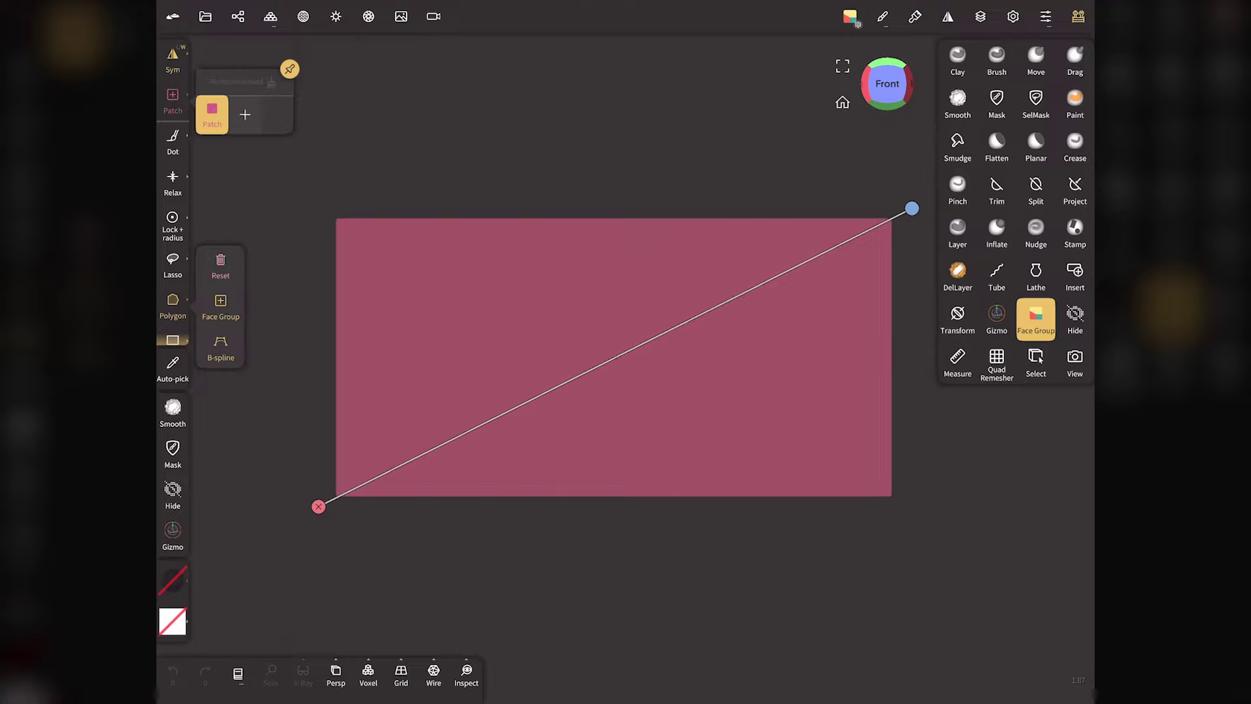
click(913, 208)
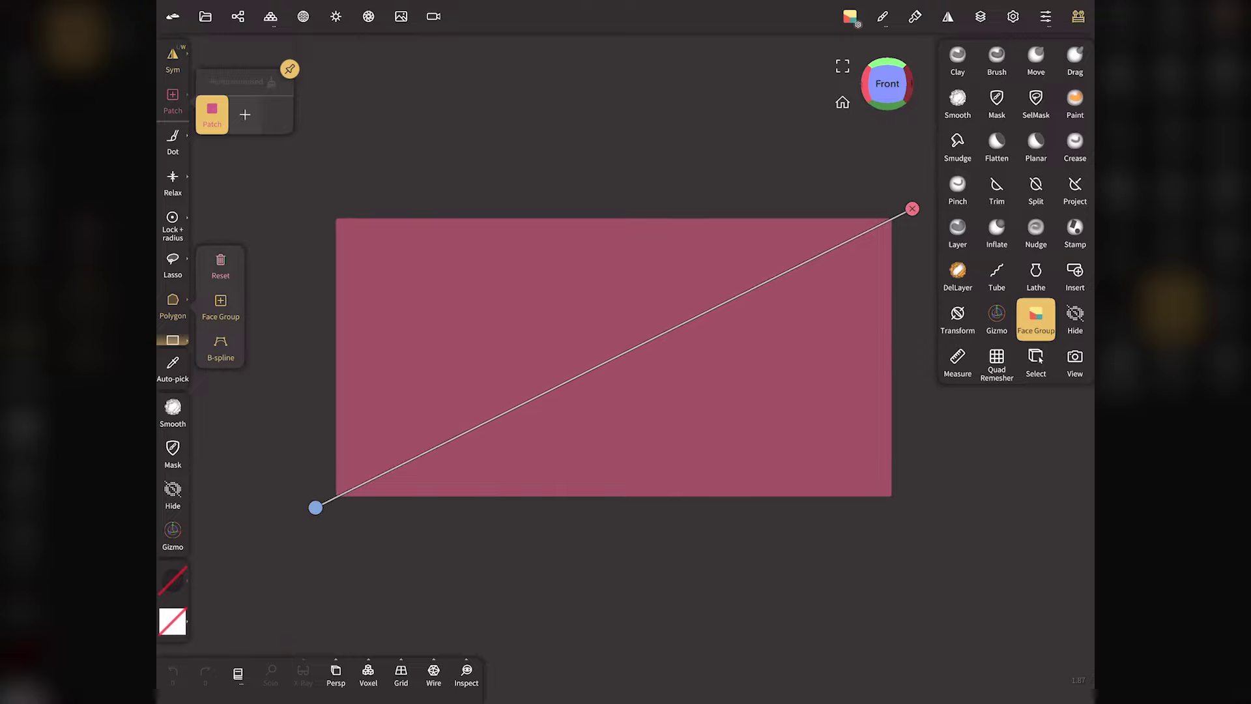
drag(901, 483, 909, 508)
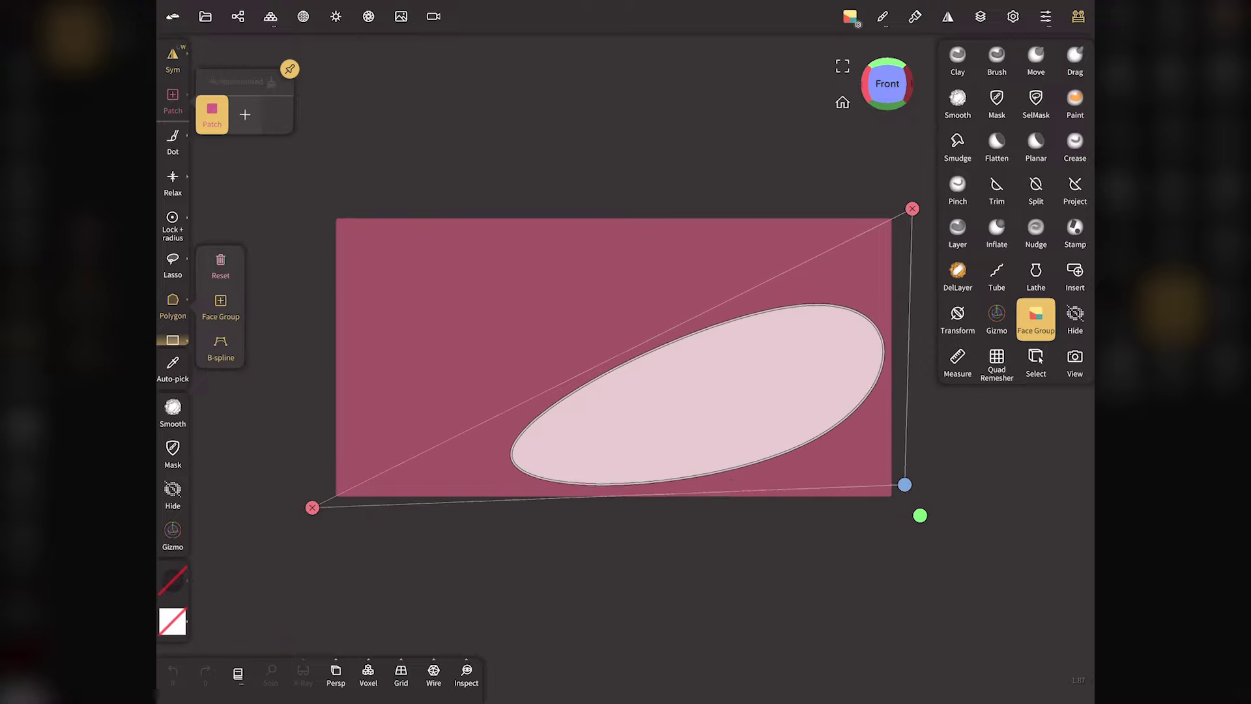
click(909, 509)
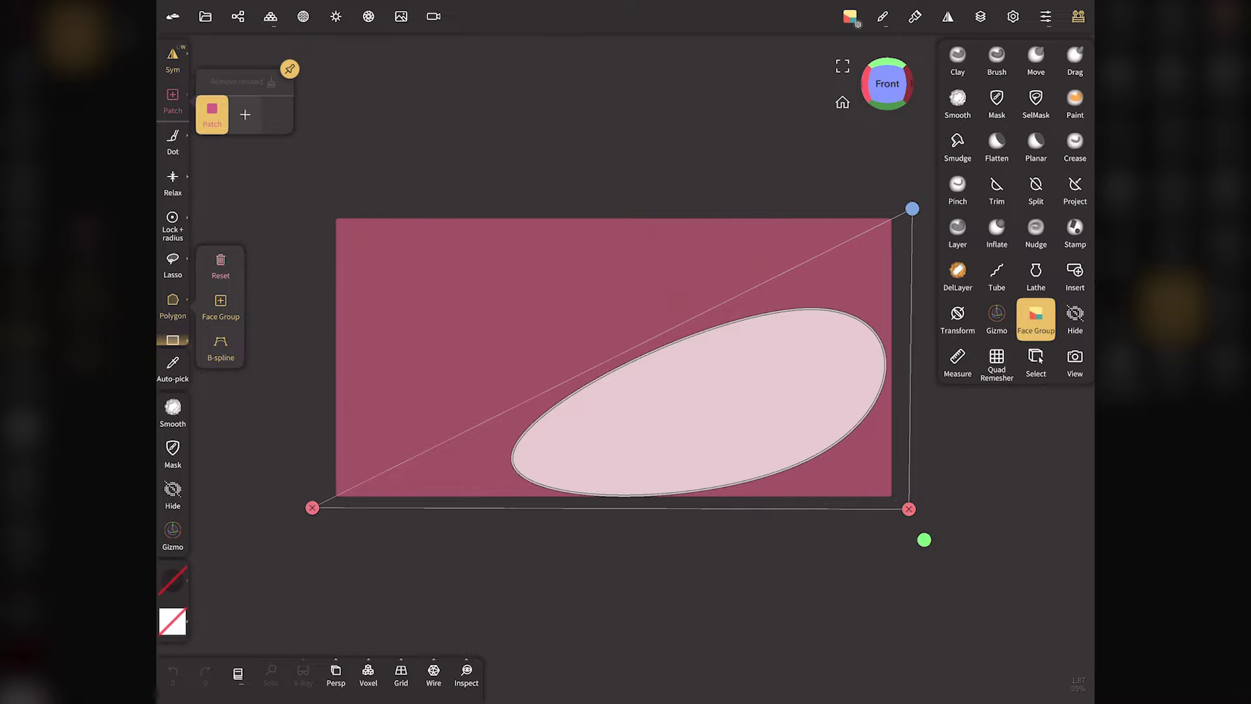
click(910, 510)
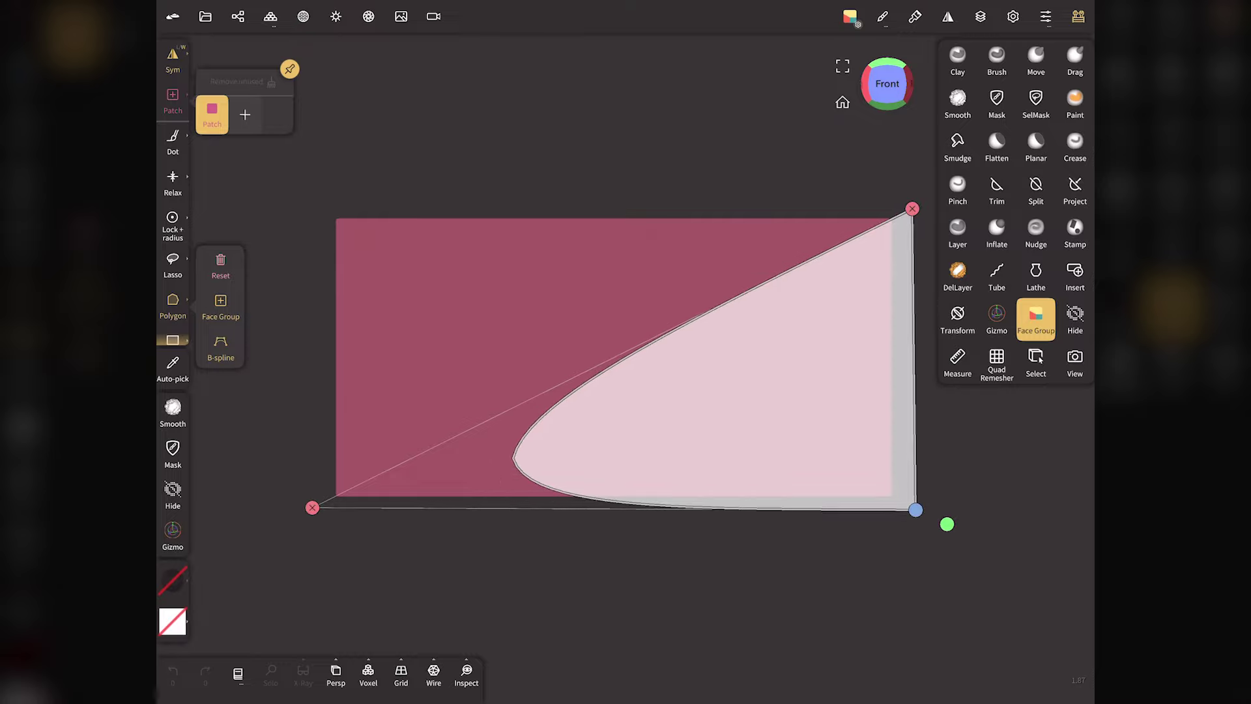
drag(909, 509, 914, 511)
click(913, 510)
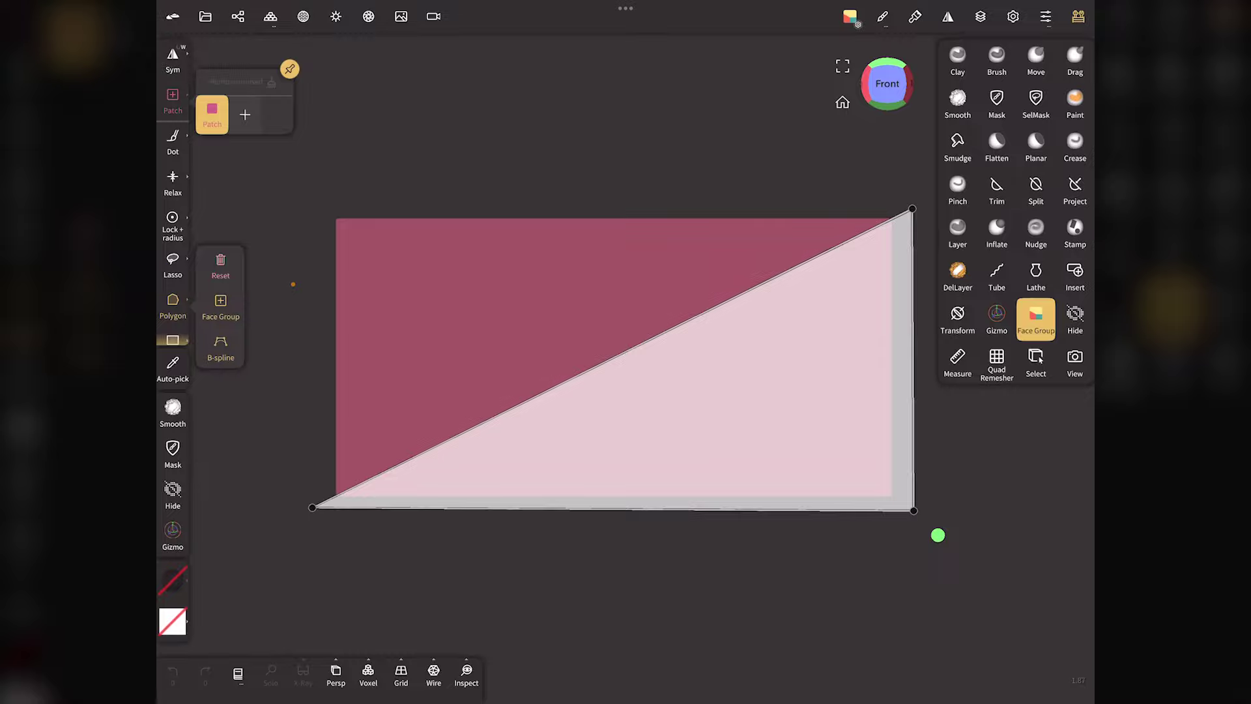
click(938, 535)
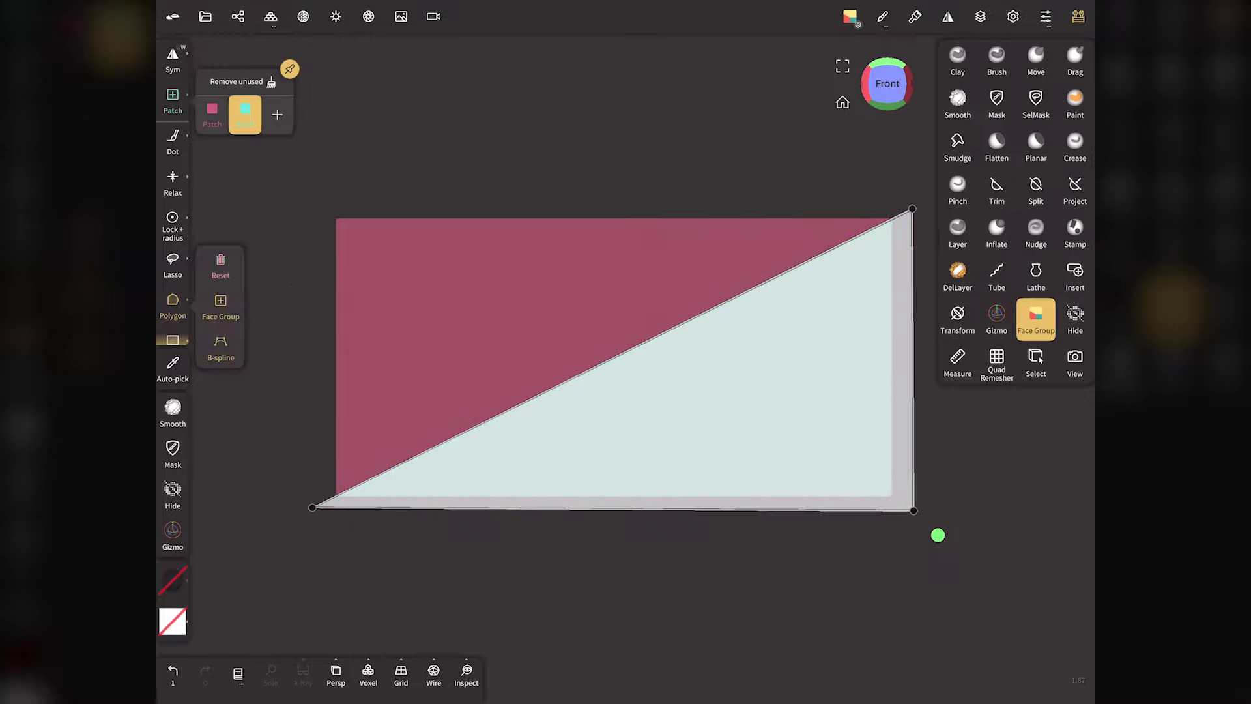
click(220, 261)
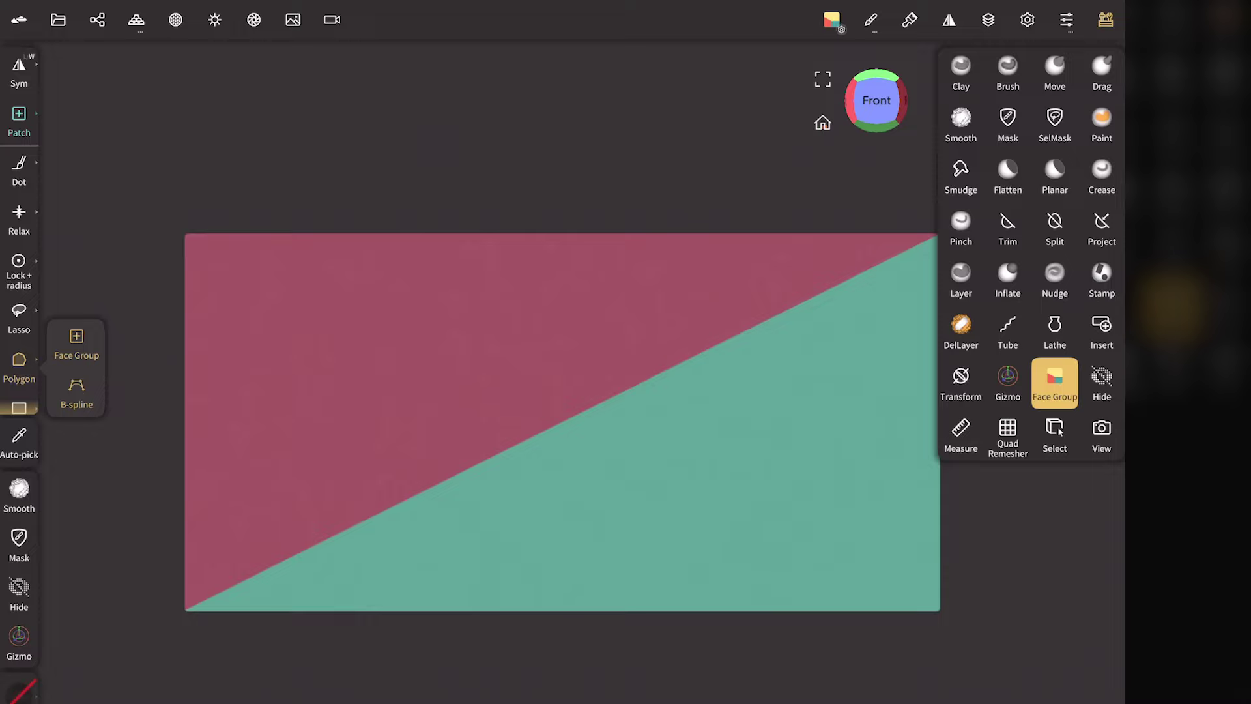
- Switch to the Mask tool following face groups, with locked stroke radius
click(997, 101)
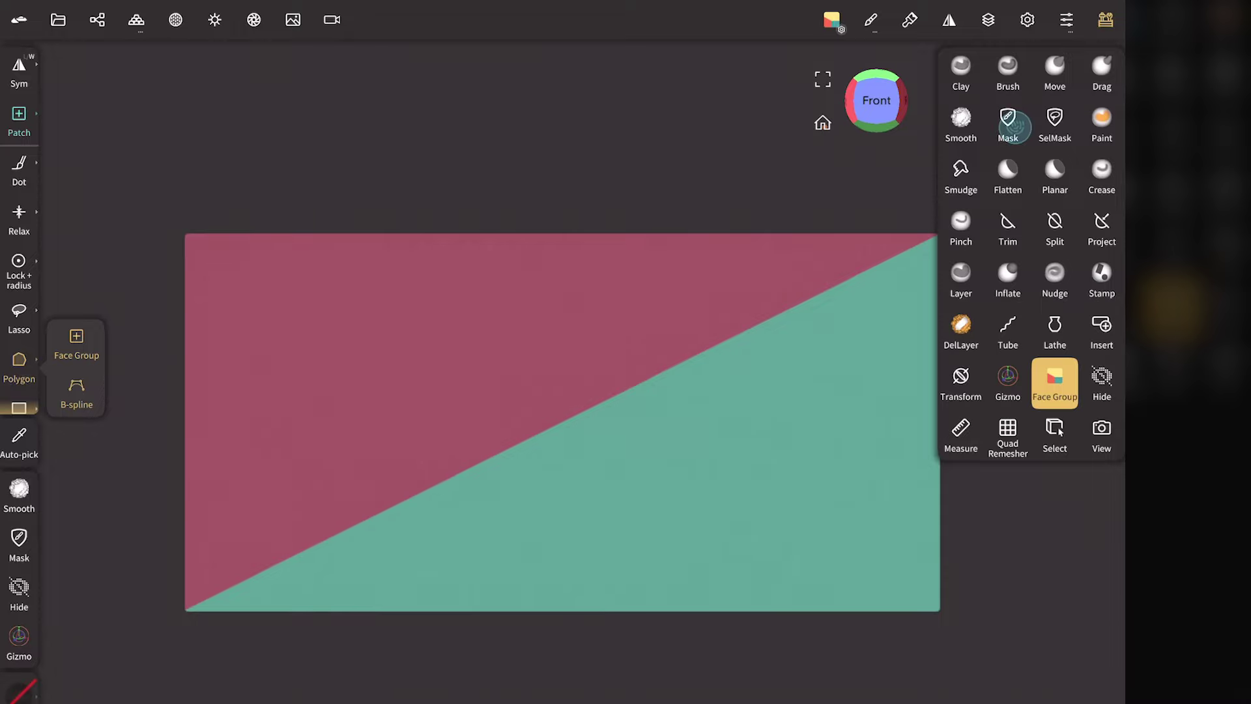
click(601, 91)
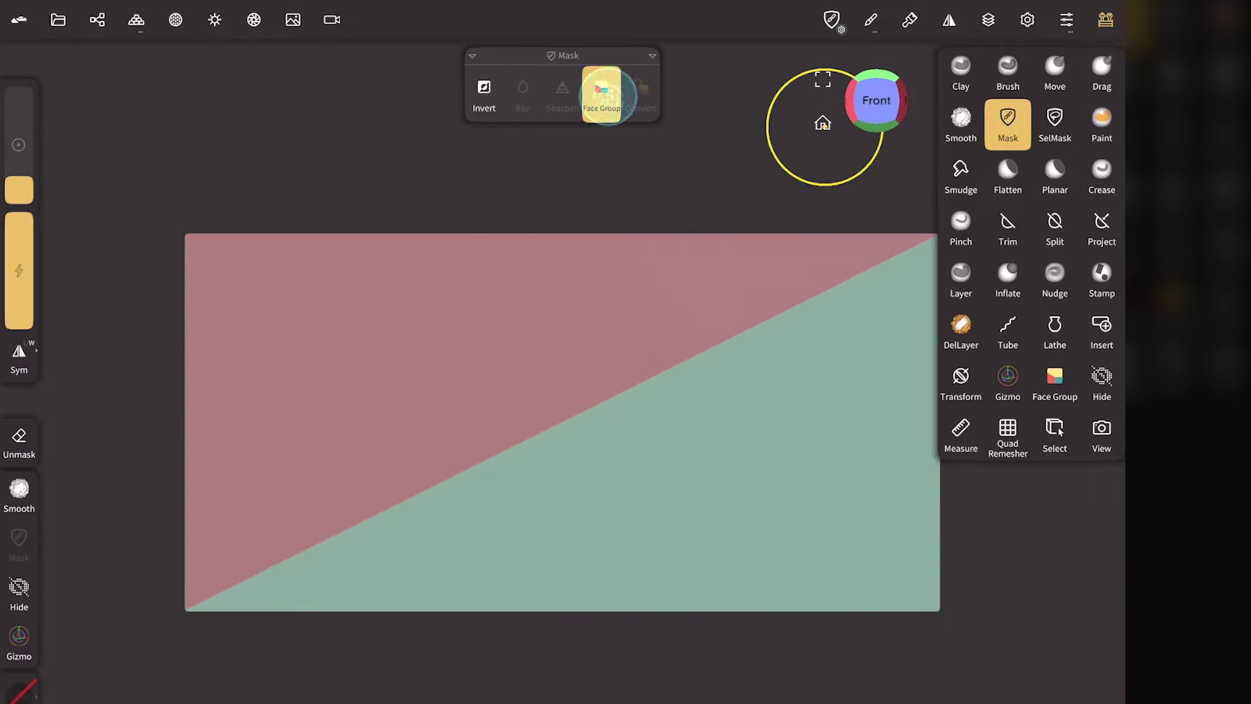
click(871, 20)
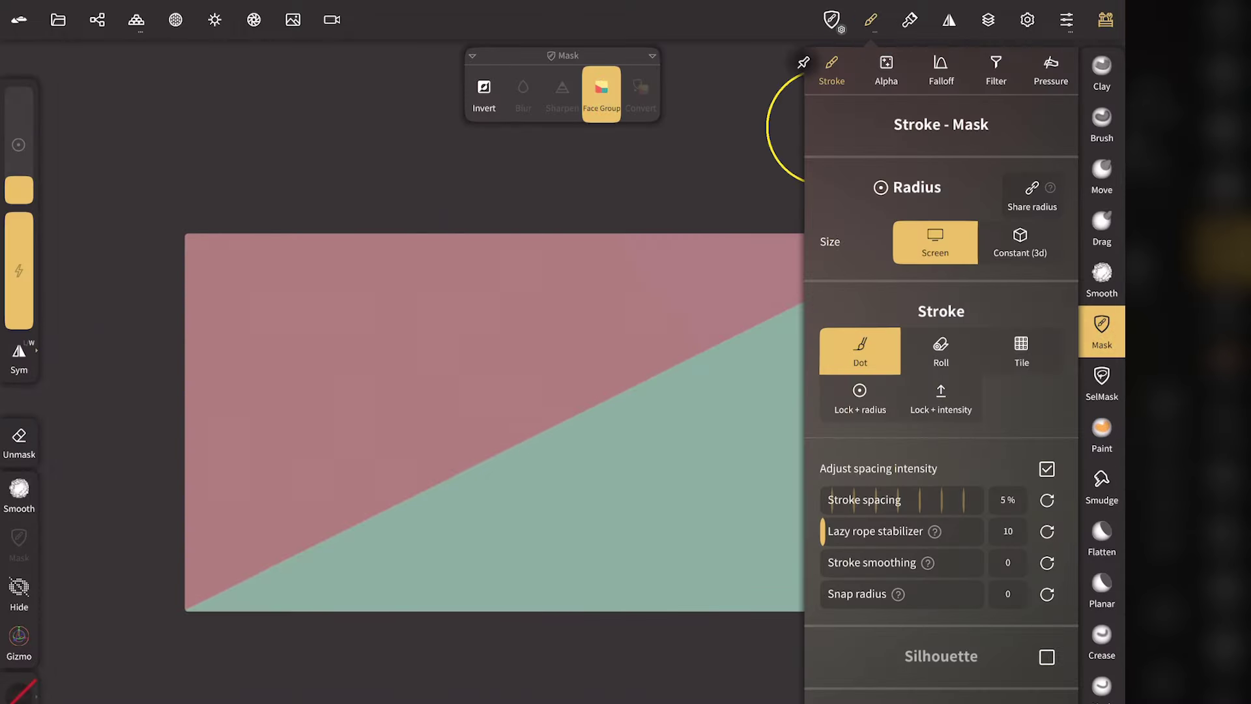
click(860, 398)
- Choose pattern_0008 as the mask brush alpha
click(886, 69)
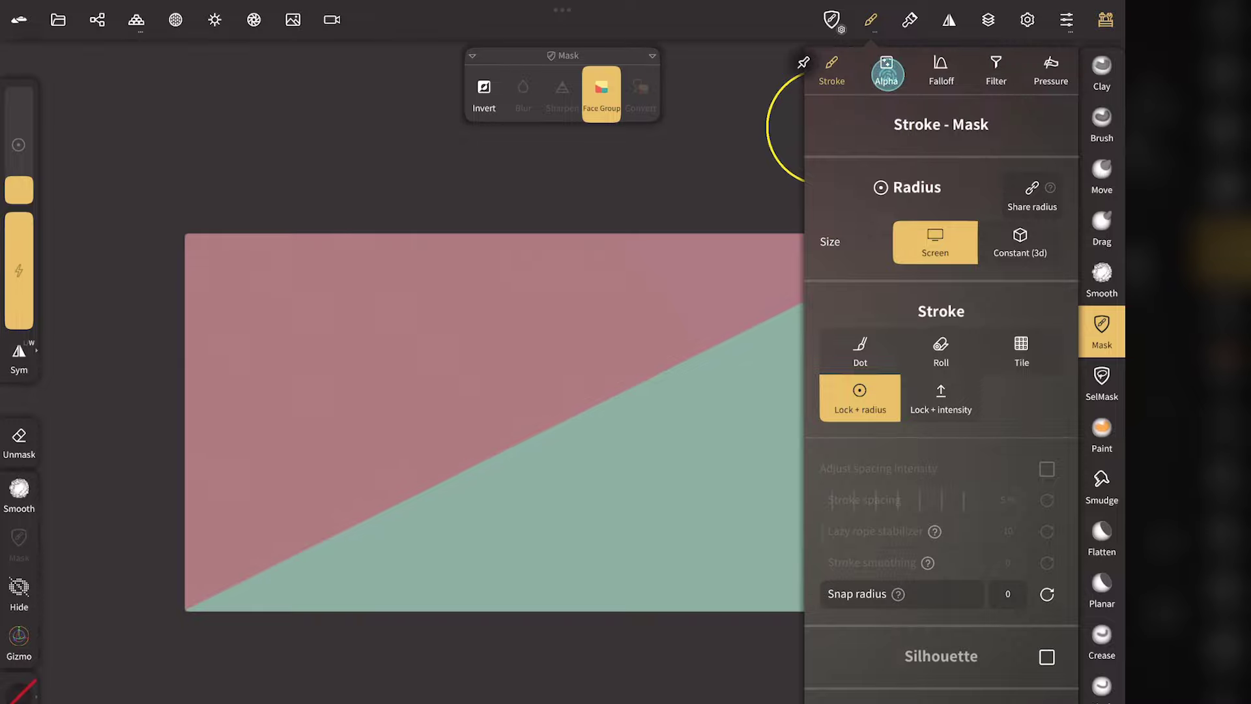
click(941, 248)
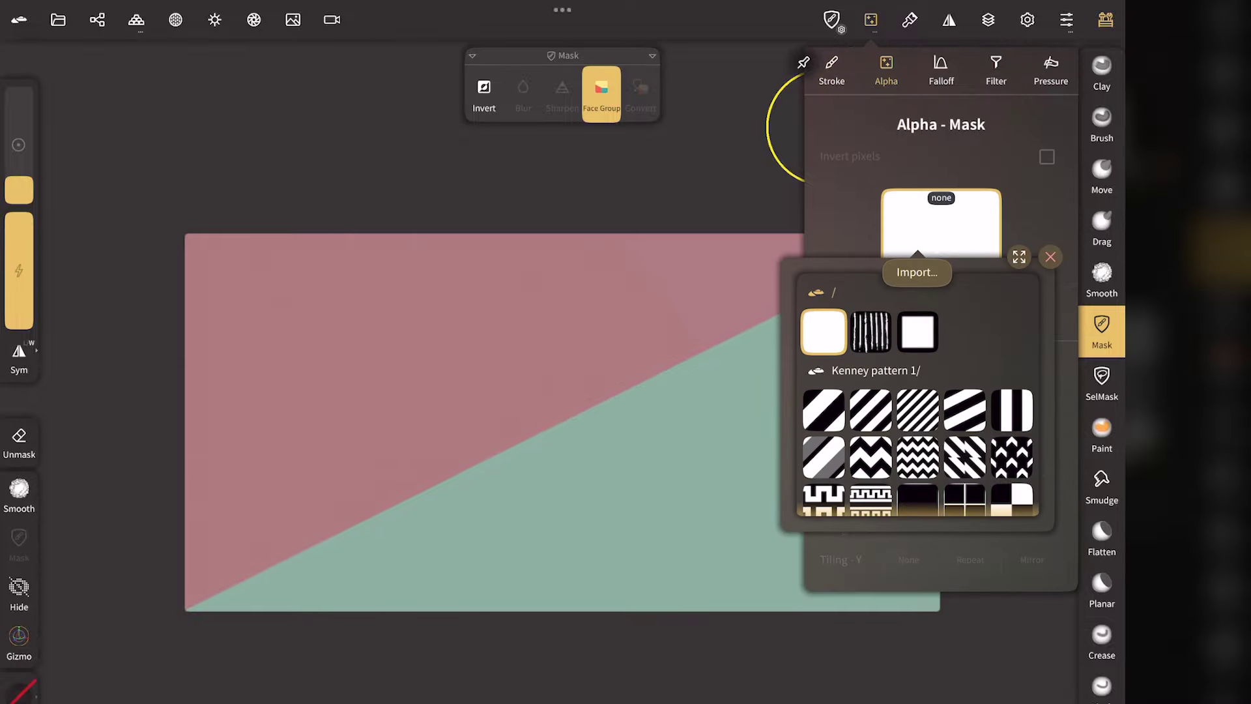
scroll(917, 394, down, 2)
scroll(917, 394, down, 3)
scroll(918, 394, down, 3)
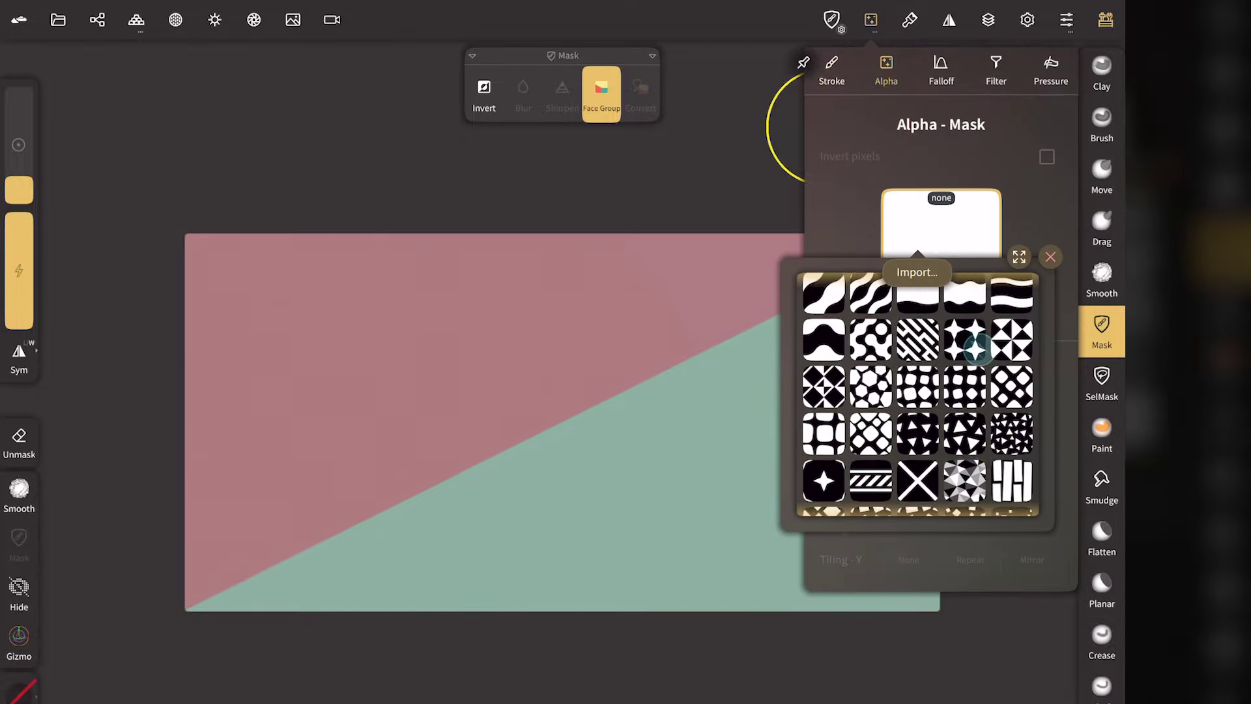
scroll(918, 394, down, 3)
scroll(917, 394, down, 3)
scroll(917, 394, down, 3)
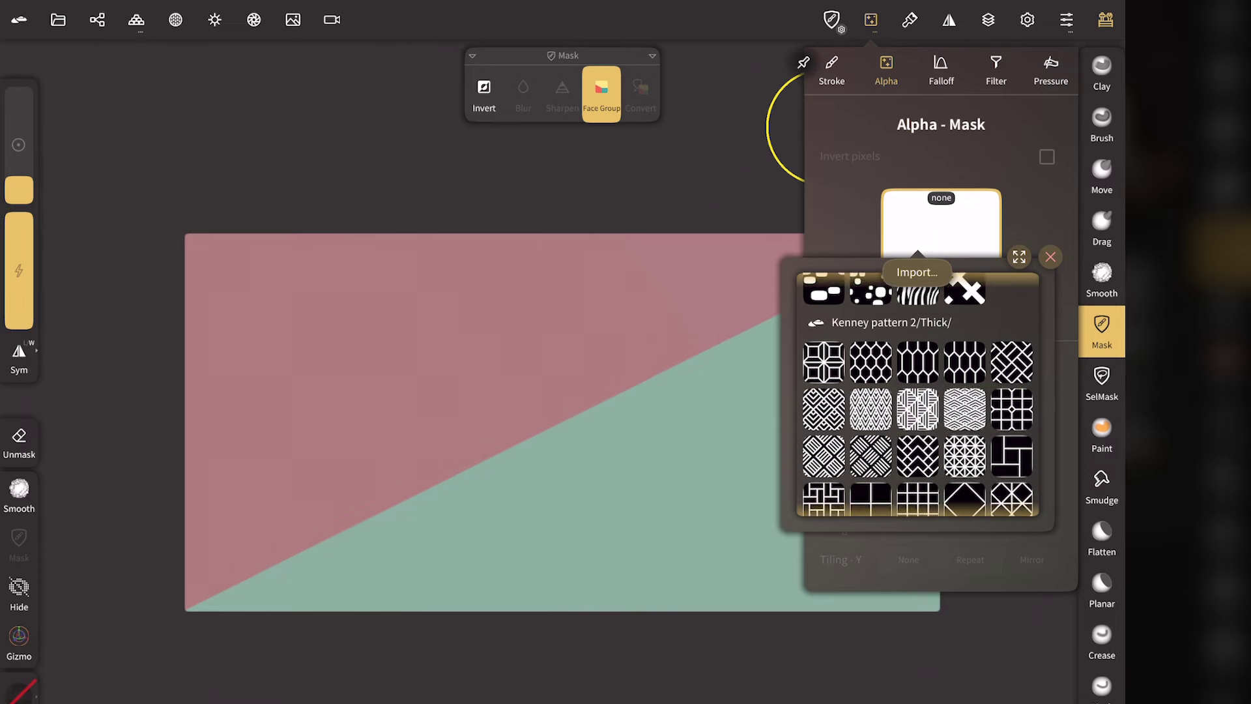
scroll(918, 394, down, 3)
scroll(917, 394, down, 1)
click(964, 348)
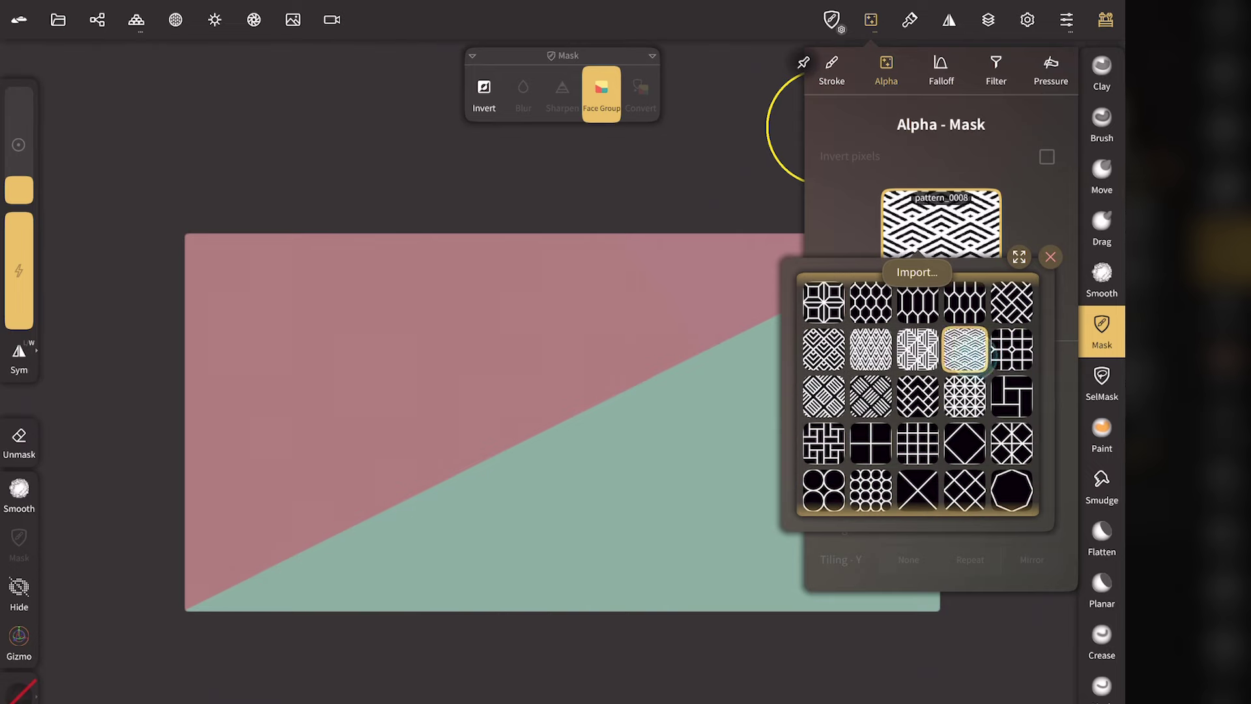
click(1050, 256)
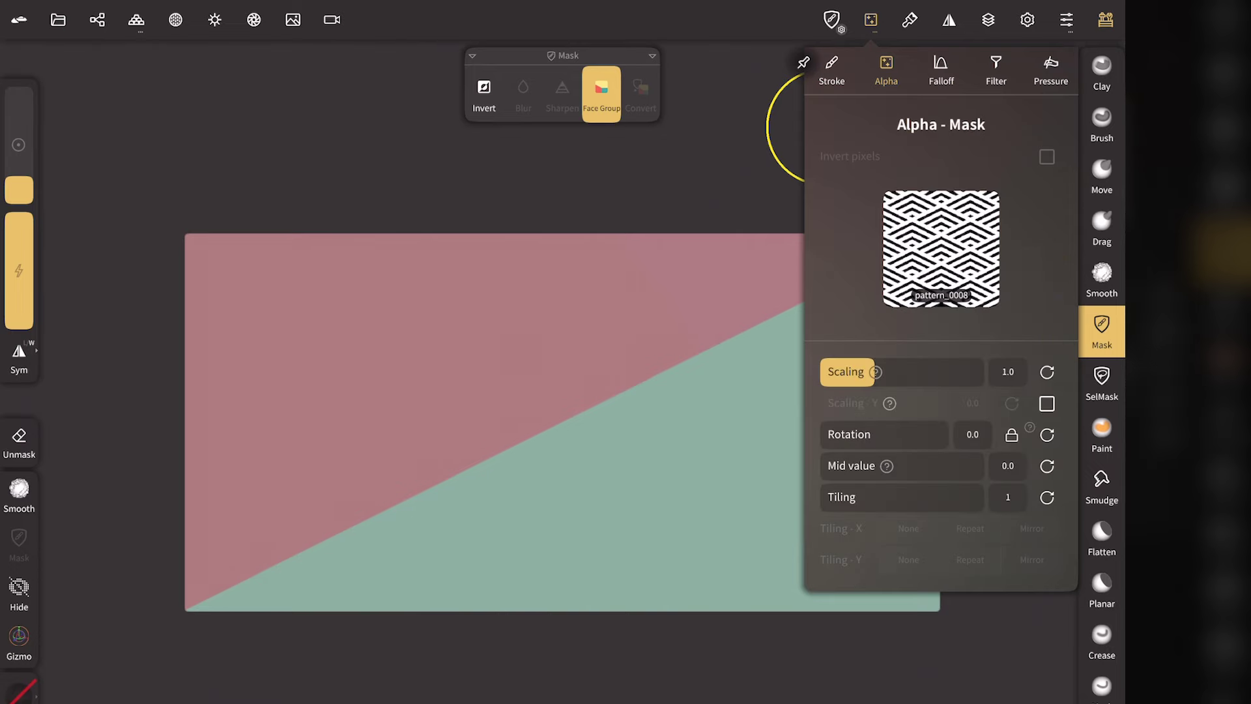
- Tile the alpha 5 times with X and Y repeat, and use the flat falloff preset
click(867, 502)
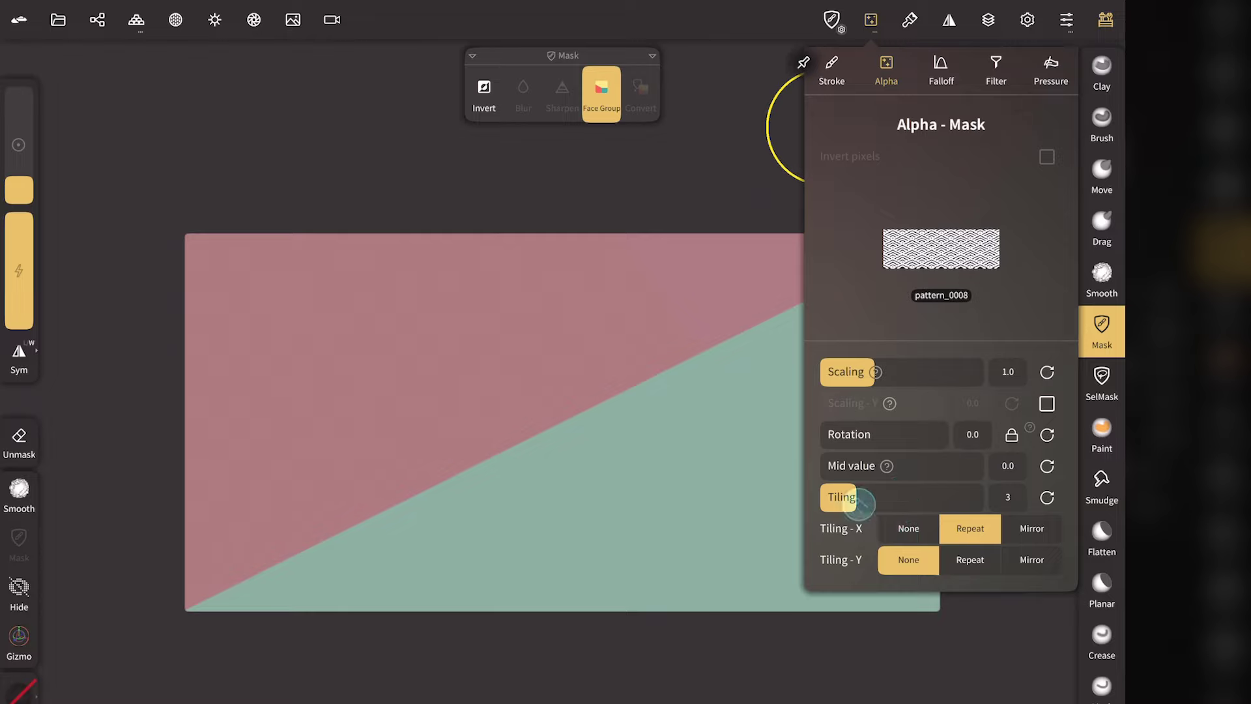
drag(904, 507, 912, 509)
click(969, 562)
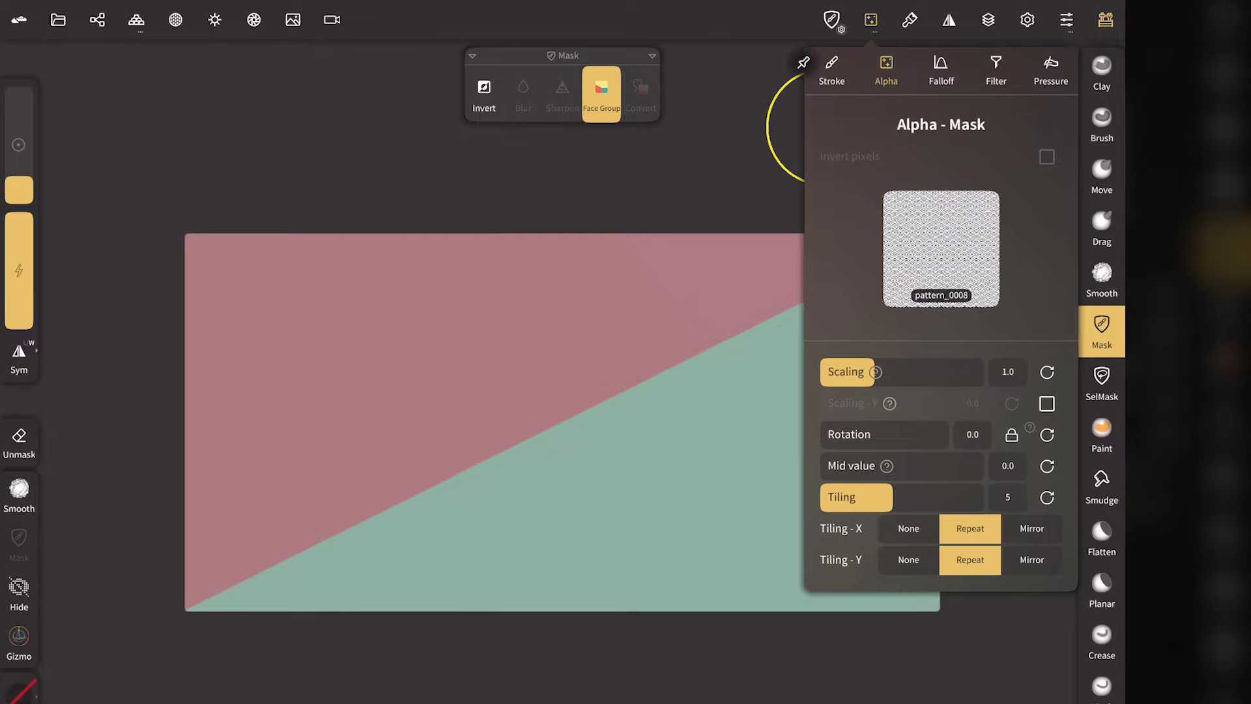
click(940, 72)
click(923, 222)
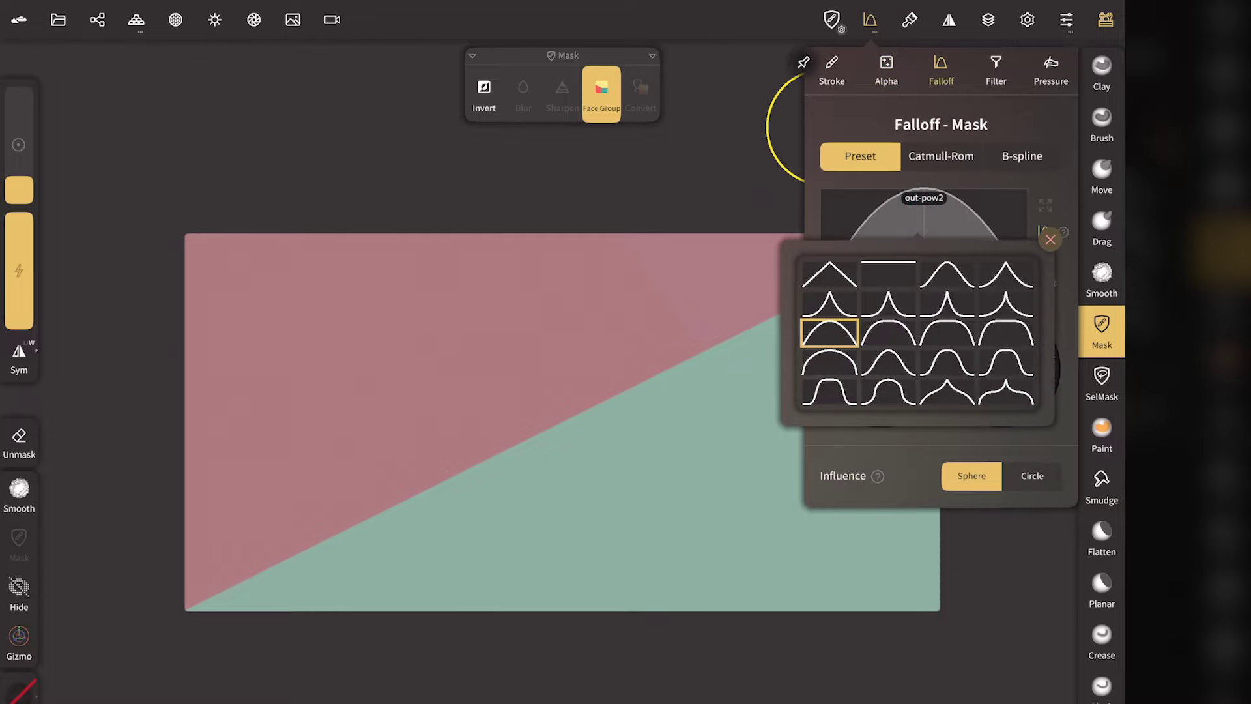
click(896, 272)
click(1062, 245)
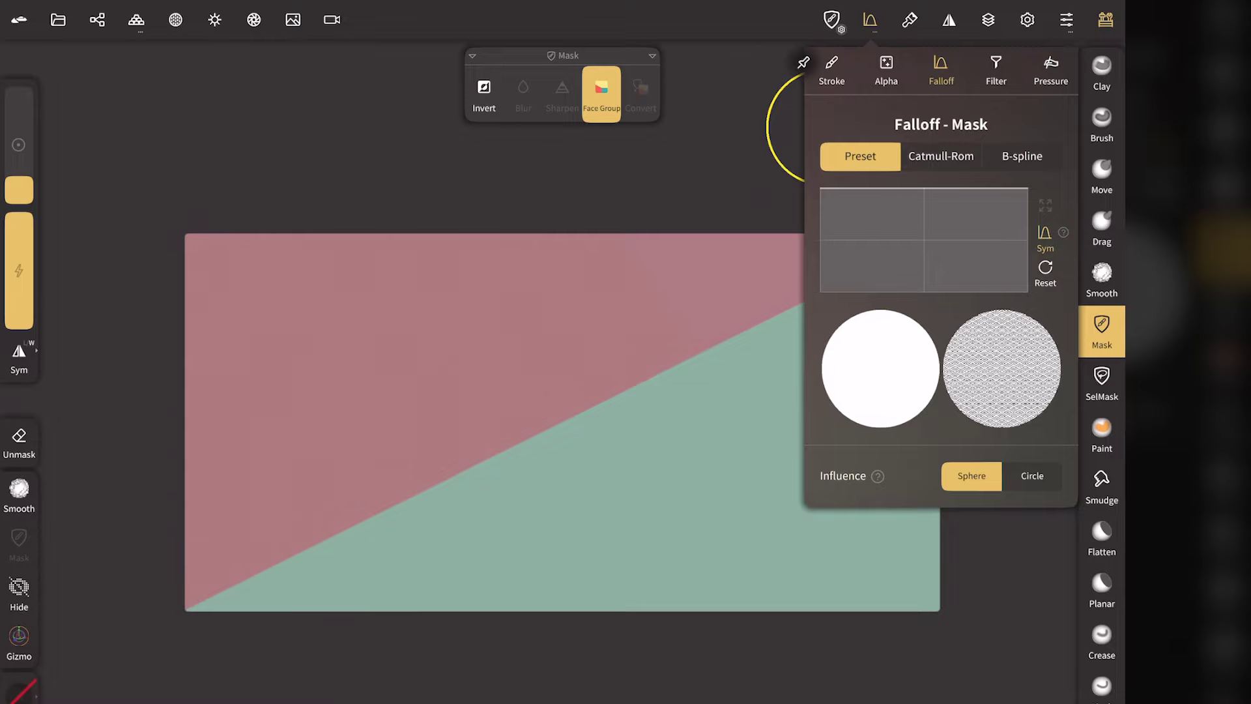
- Paint a test patterned mask over the pink area, then undo it
click(886, 69)
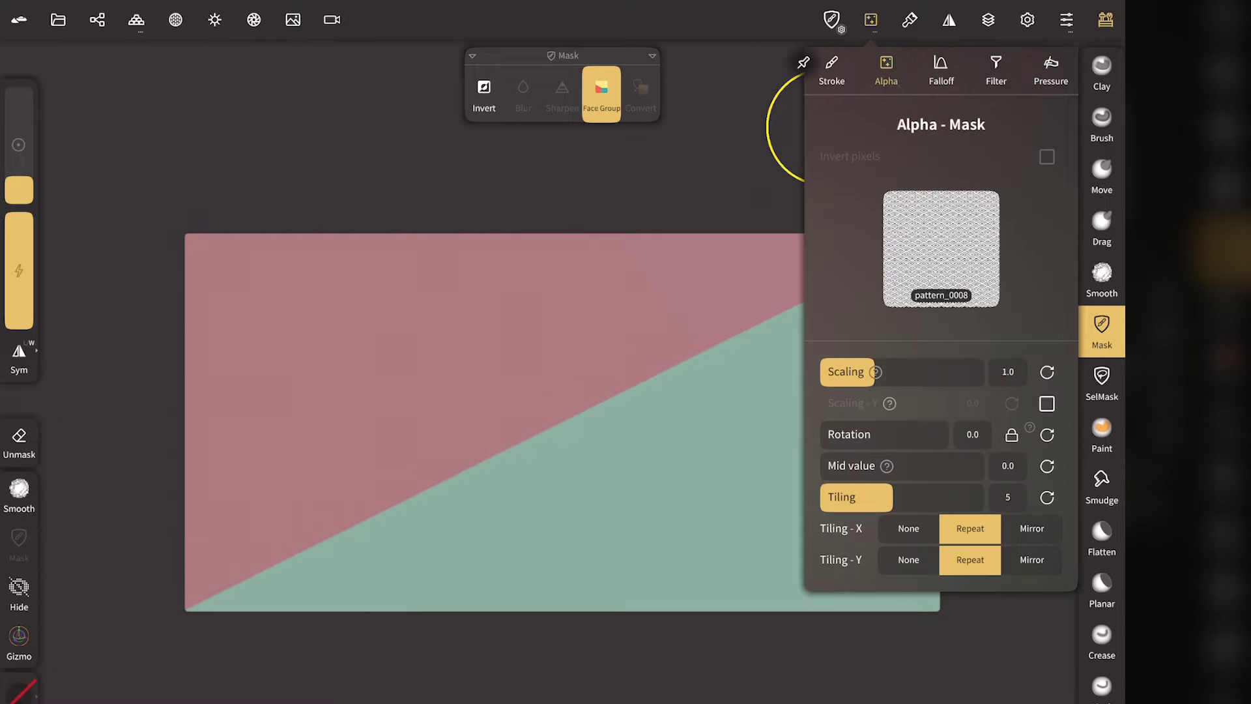
drag(461, 341, 734, 533)
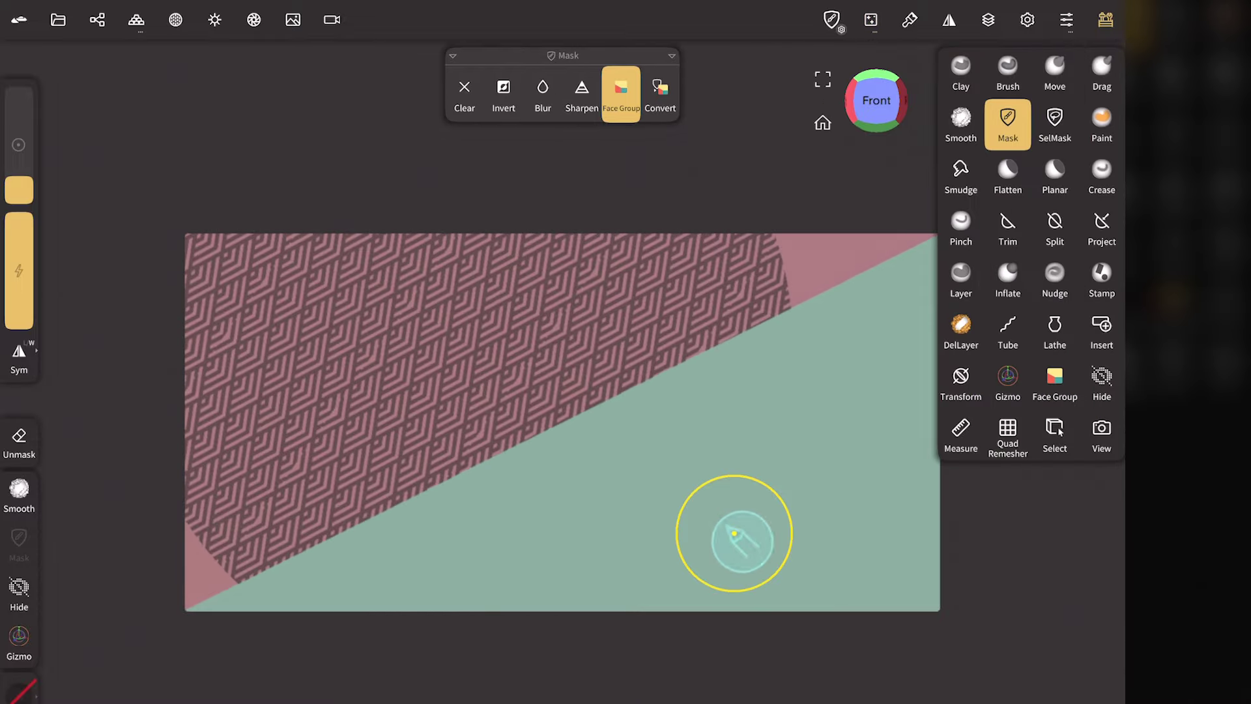
click(109, 297)
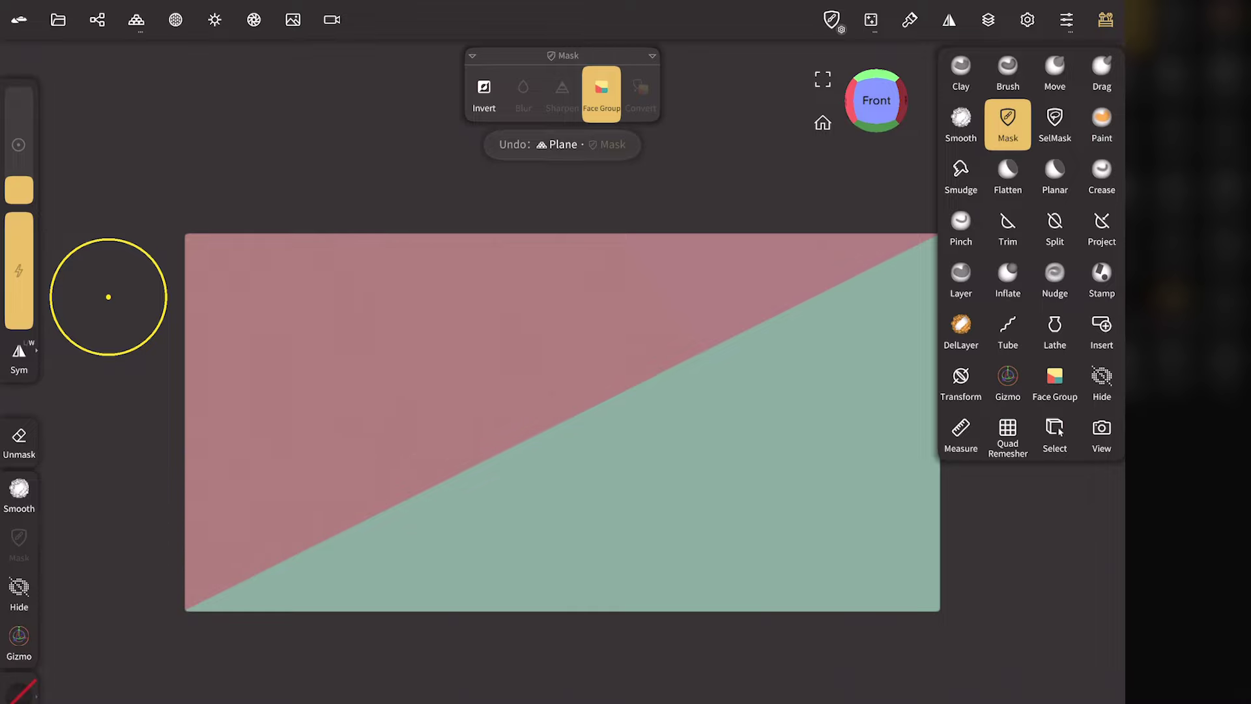
click(949, 20)
- Lock the mask alpha's rotation and set its scaling to 2.0 and tiling to 10
click(949, 20)
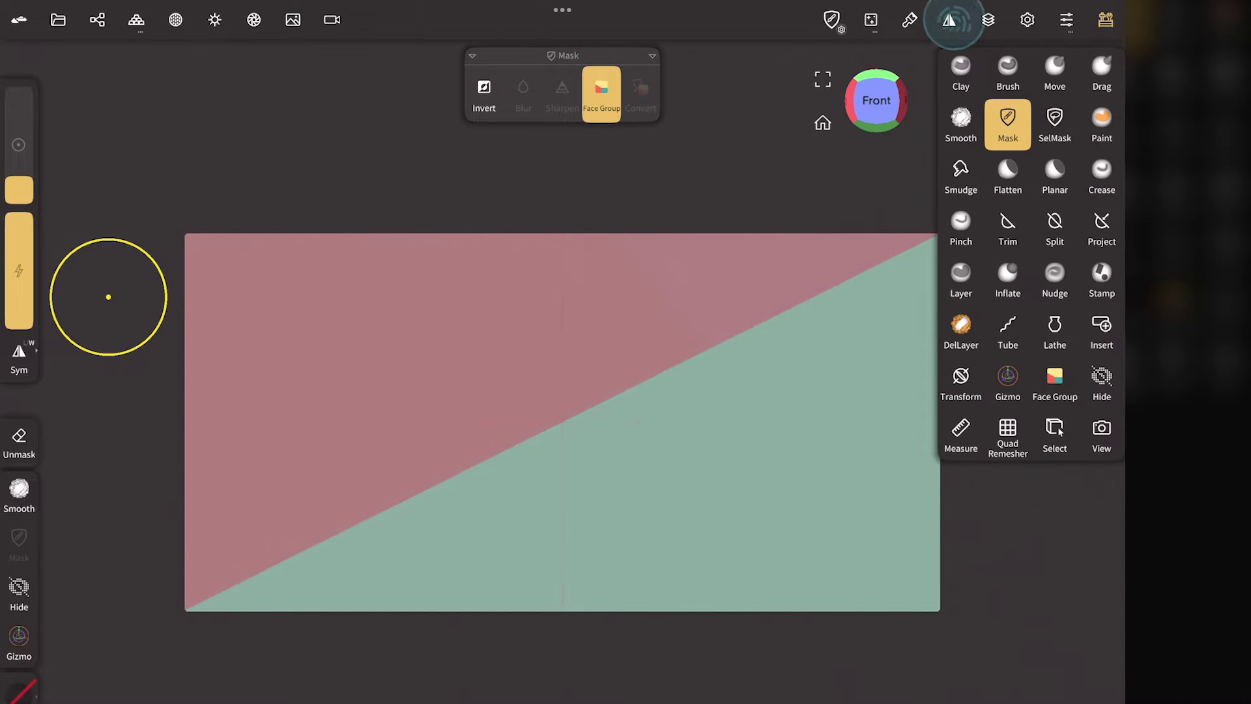
click(870, 20)
click(1012, 435)
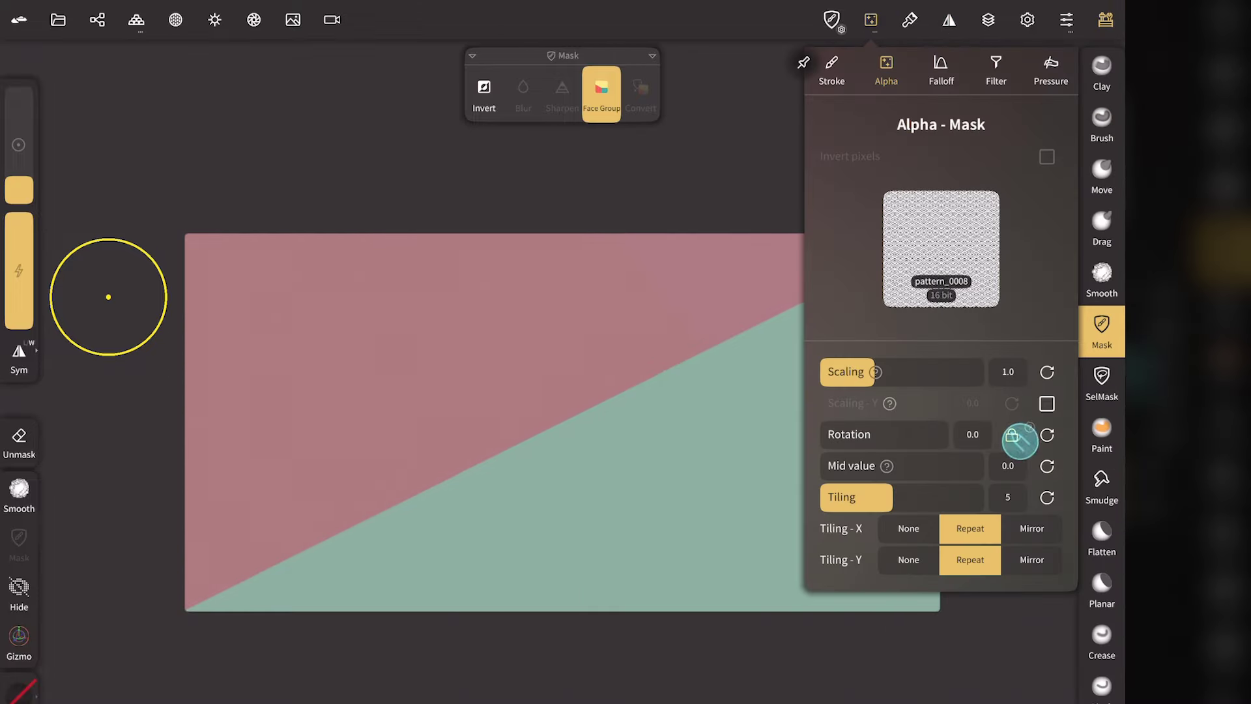
click(108, 297)
click(871, 19)
drag(921, 371, 1038, 371)
drag(866, 498, 1043, 497)
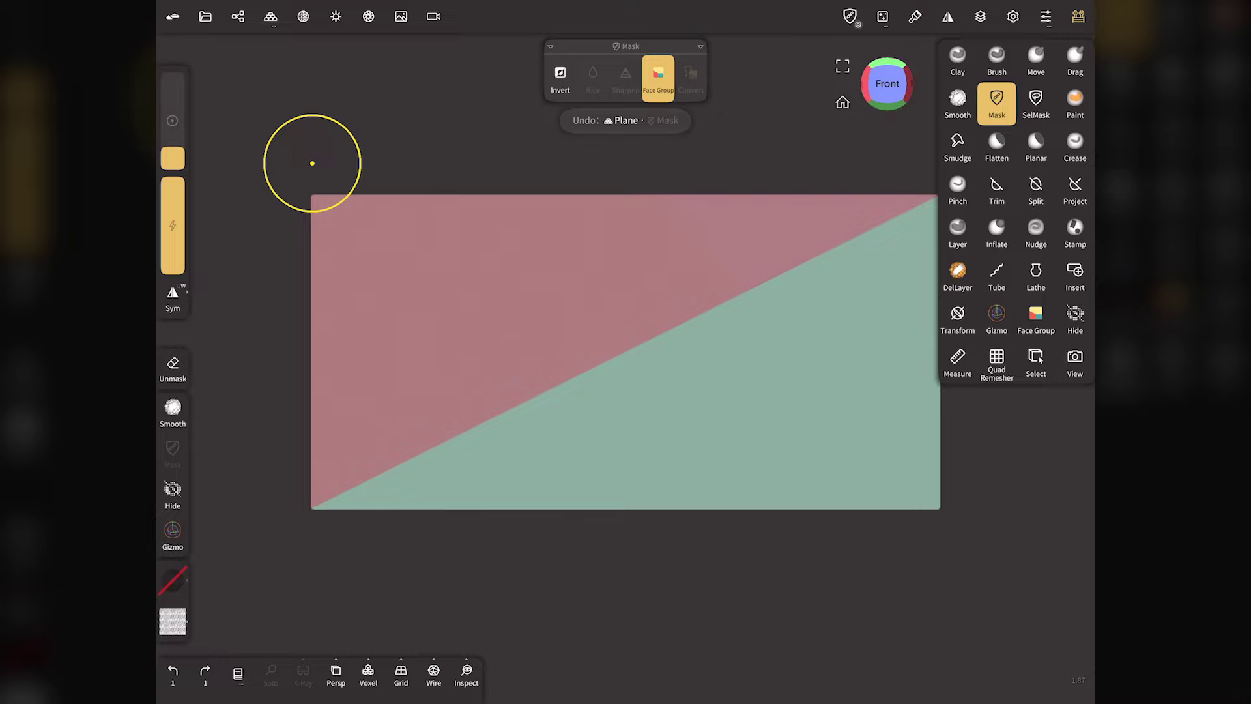
- Mask the pink group with chevrons and the green group with a crossed grid, then frame and orbit to check
click(621, 323)
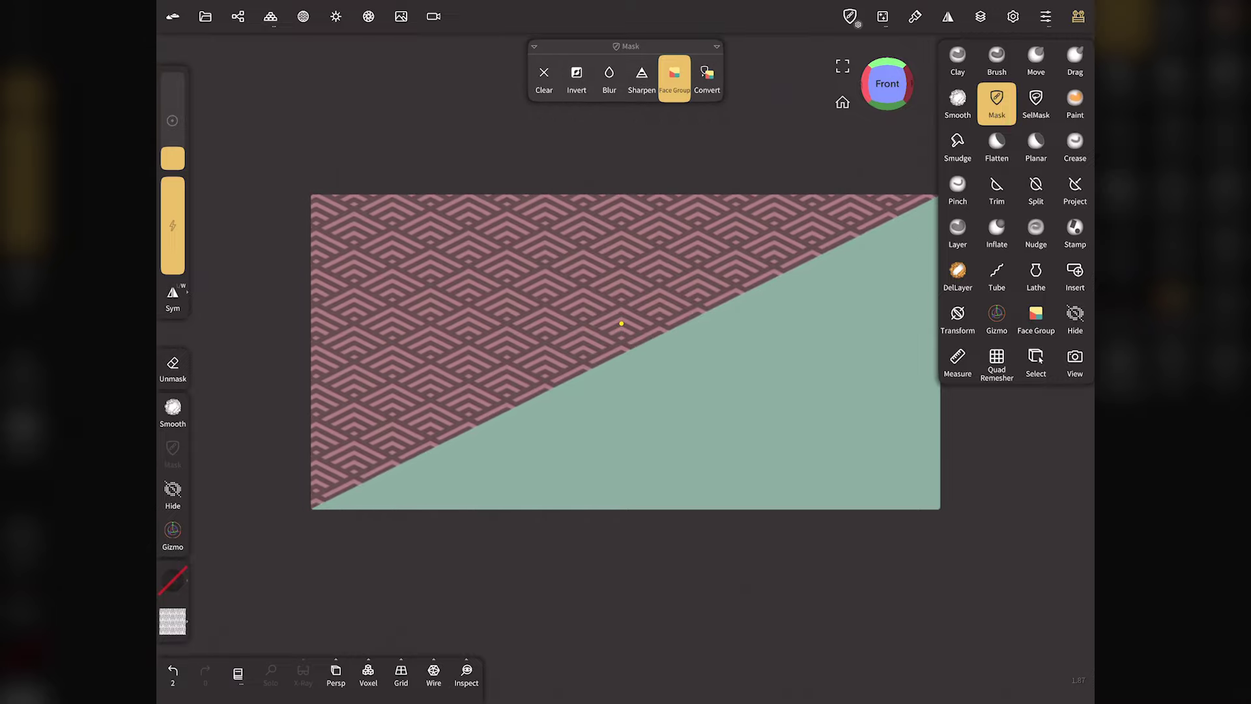
click(717, 424)
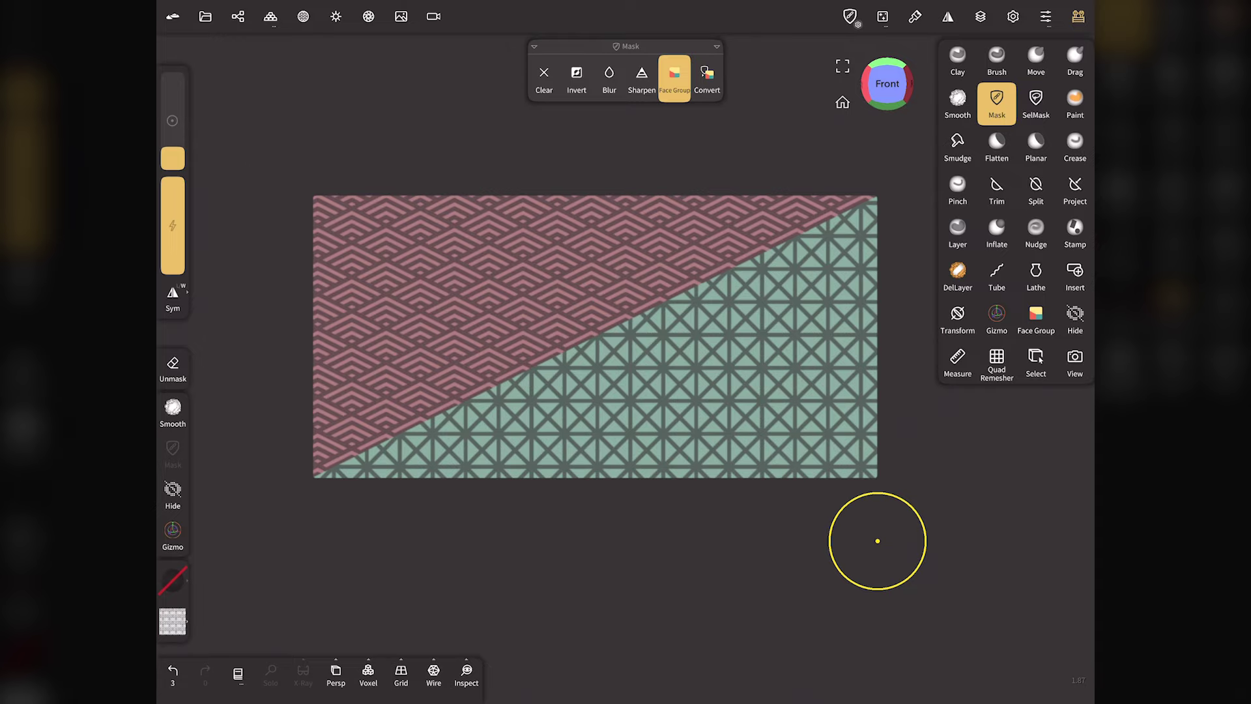
click(843, 102)
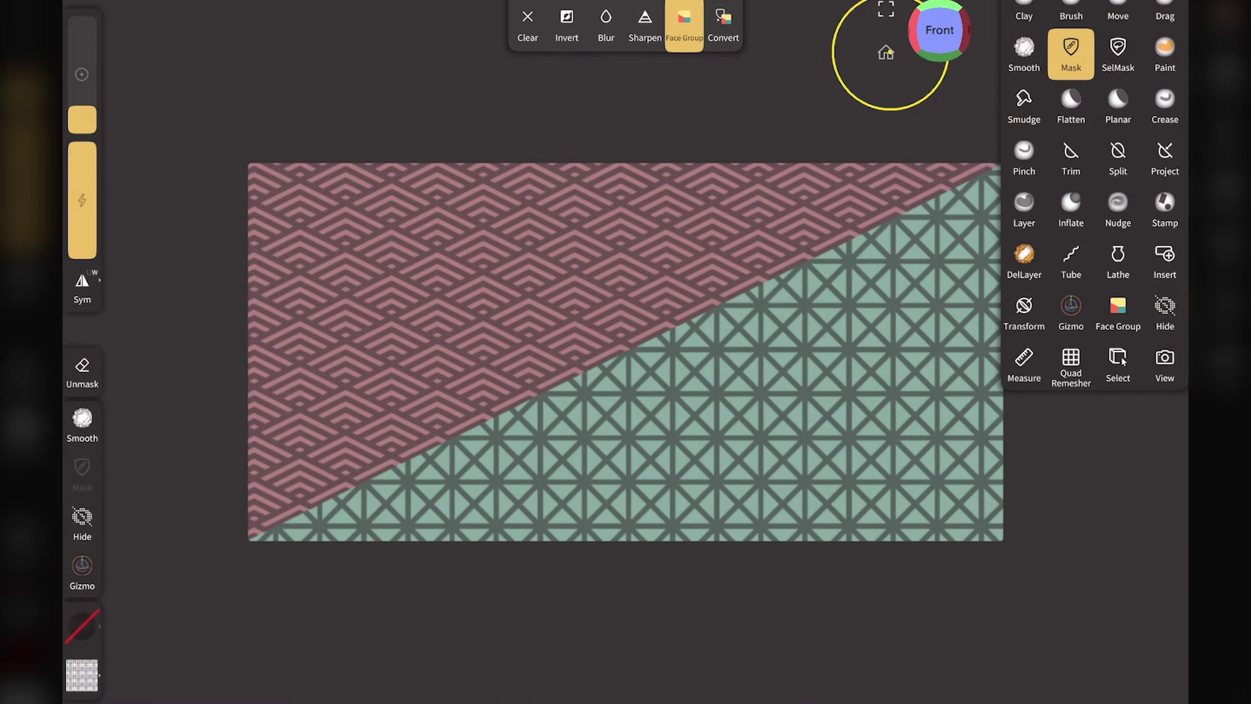
drag(890, 52, 835, 40)
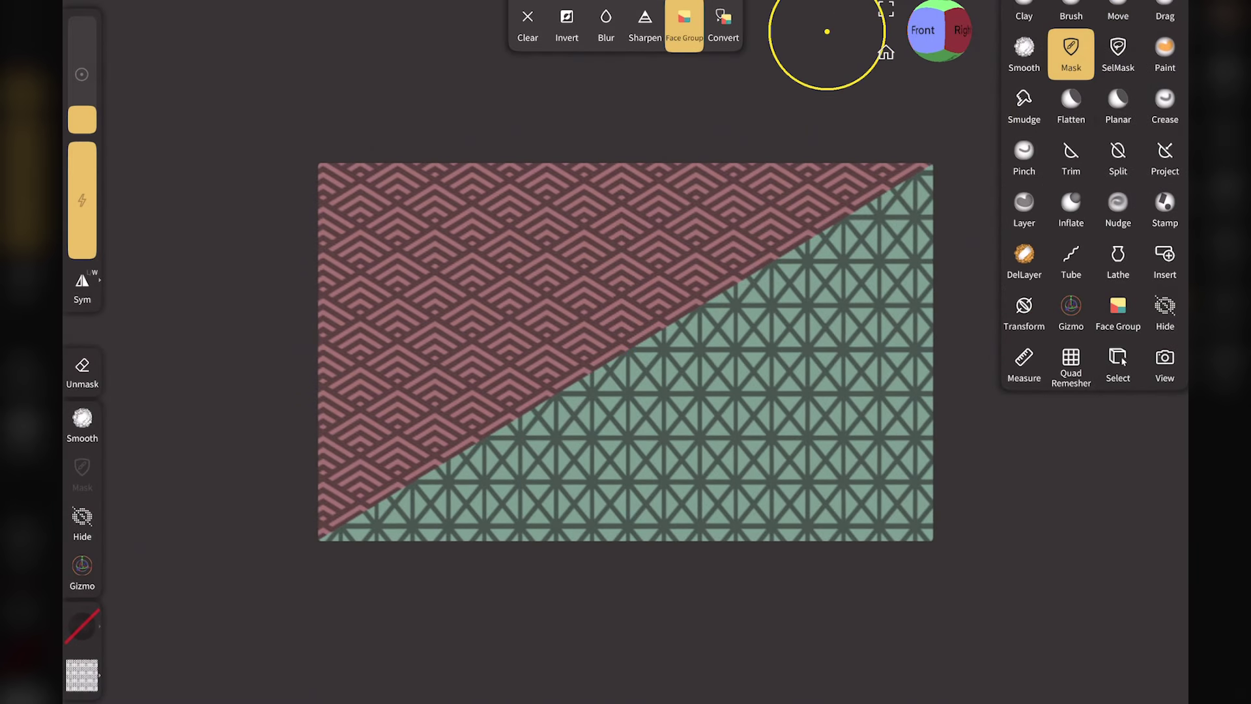
click(886, 52)
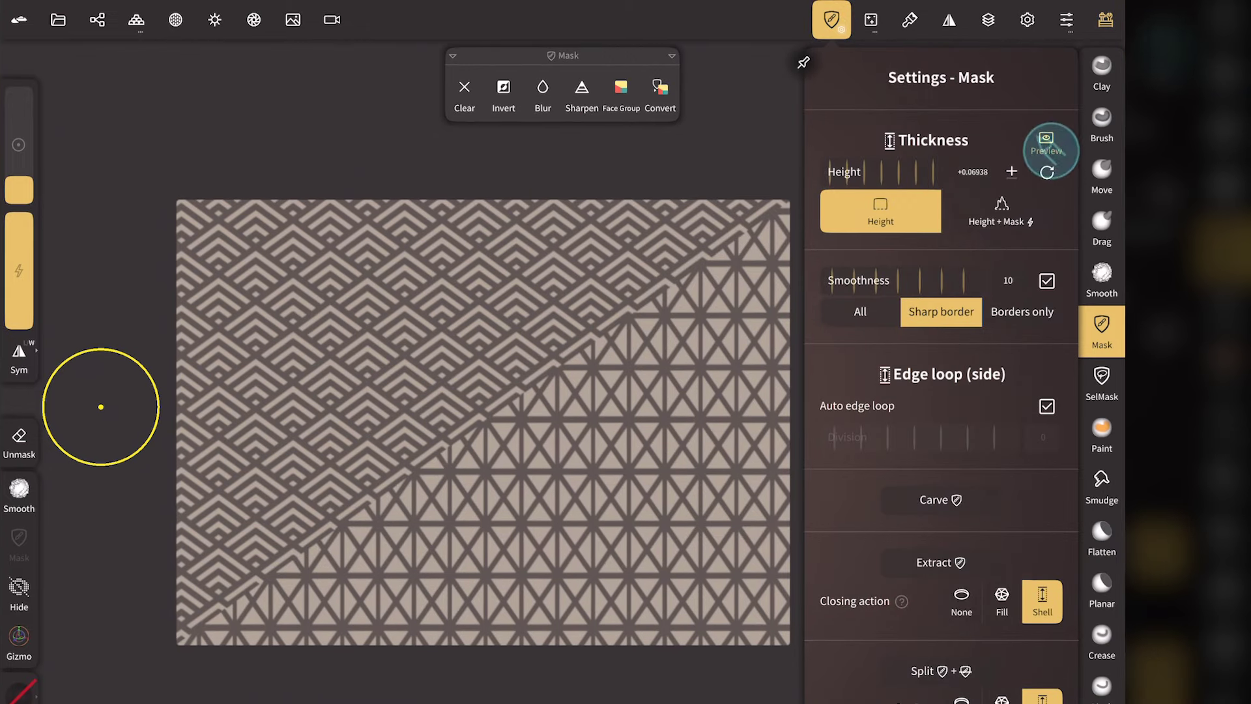
- Set the mask thickness height to about +0.05598 and extract it as a raised lattice shell
drag(863, 178, 906, 179)
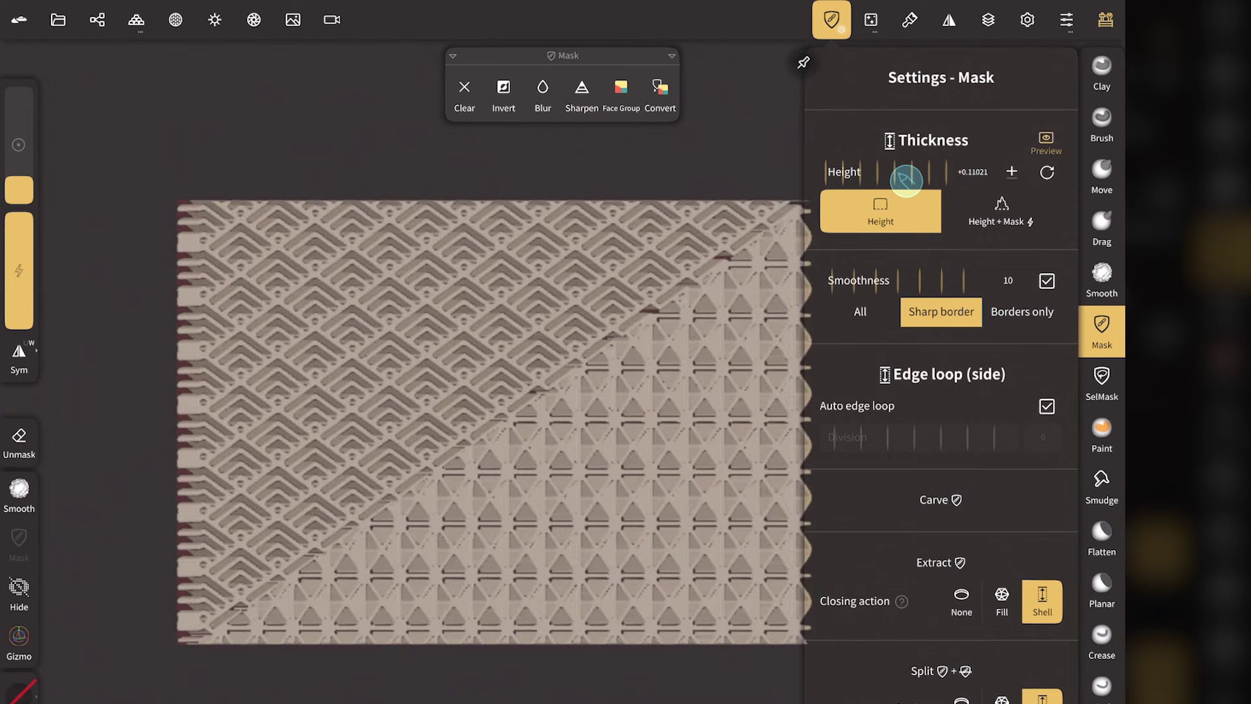
drag(907, 179, 876, 175)
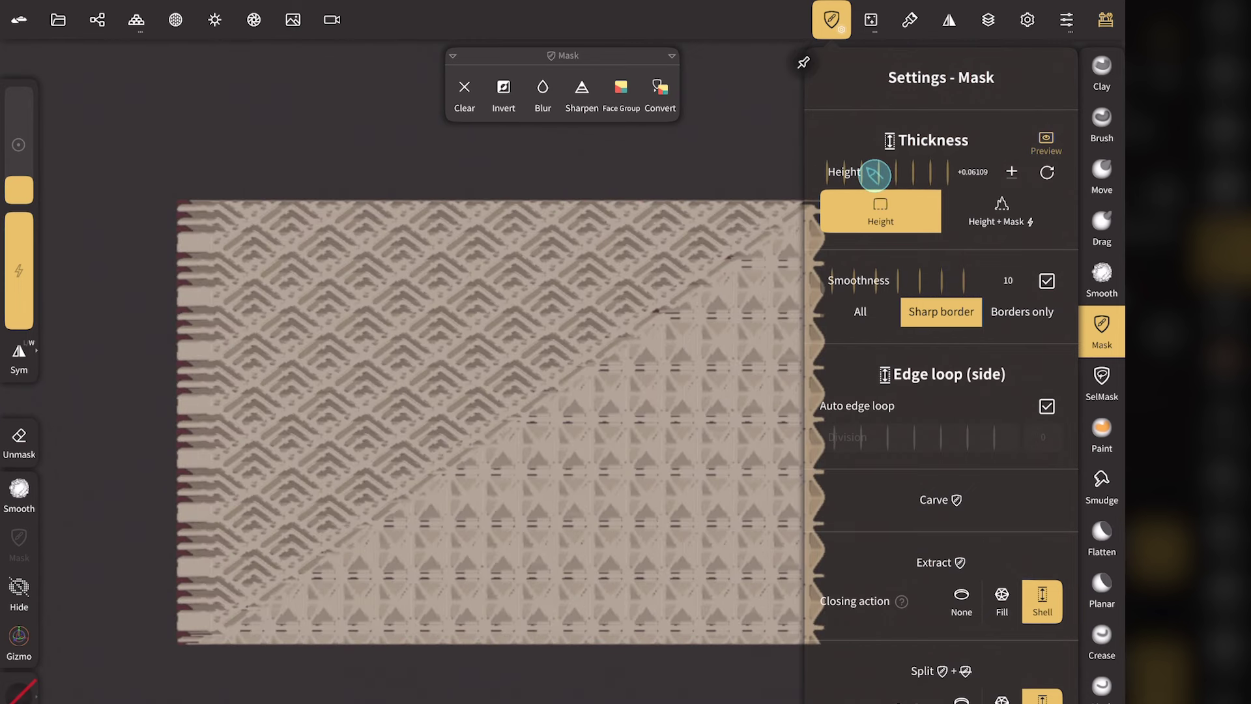
drag(875, 174, 876, 174)
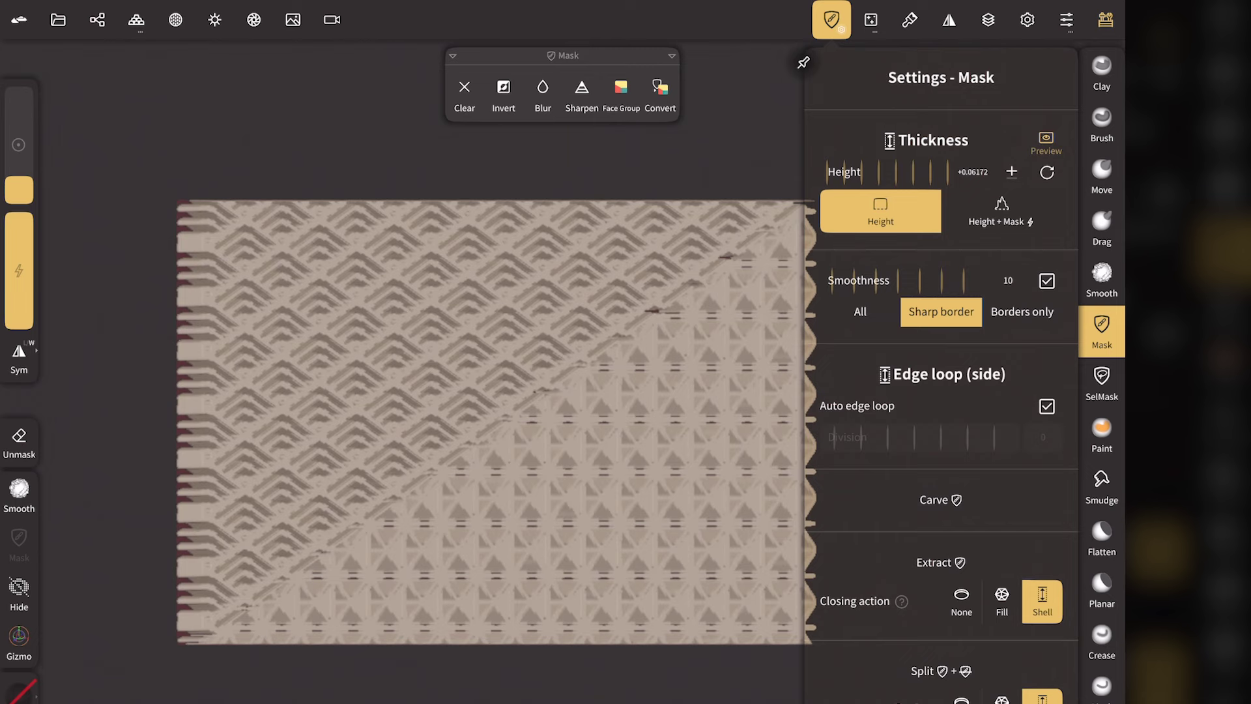
click(101, 406)
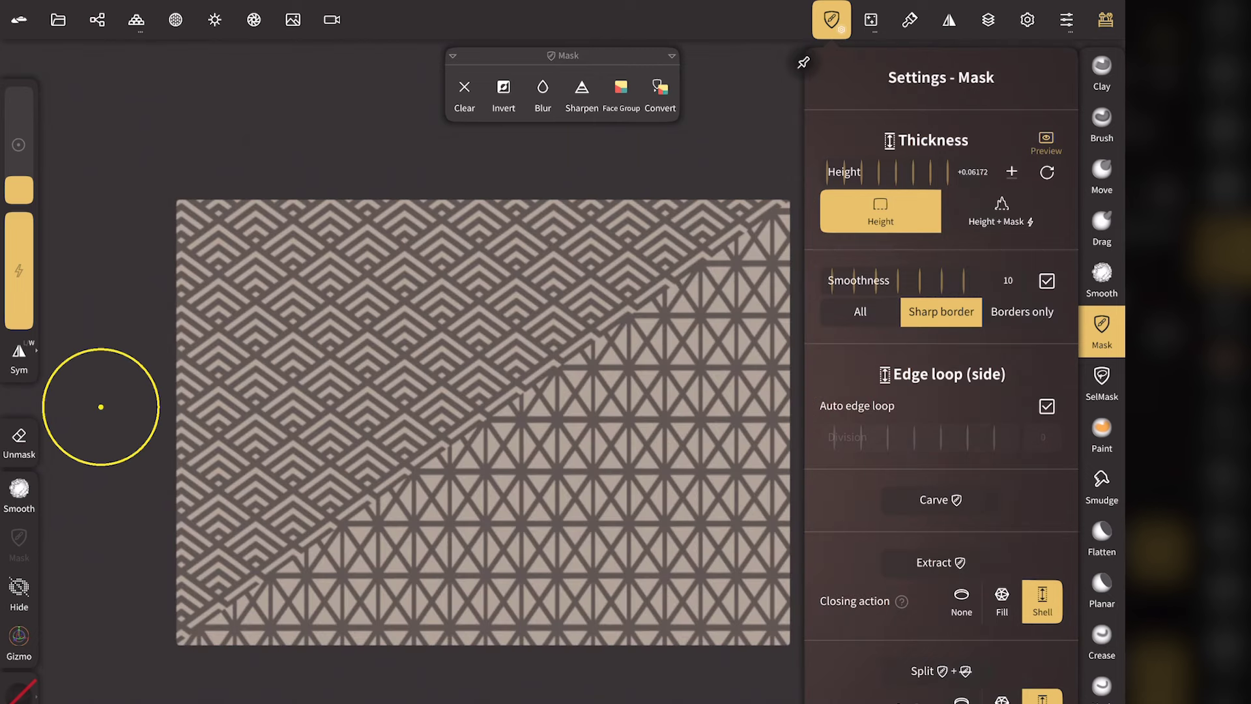
drag(894, 173, 888, 176)
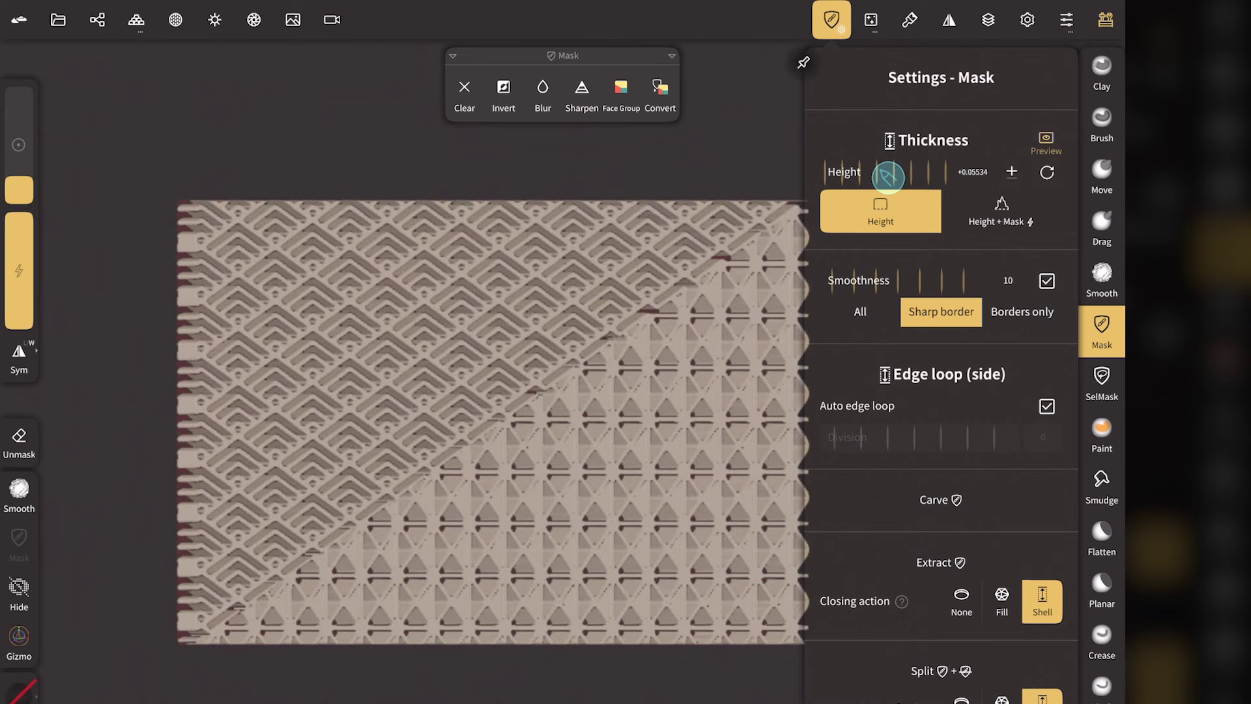
drag(888, 177, 890, 176)
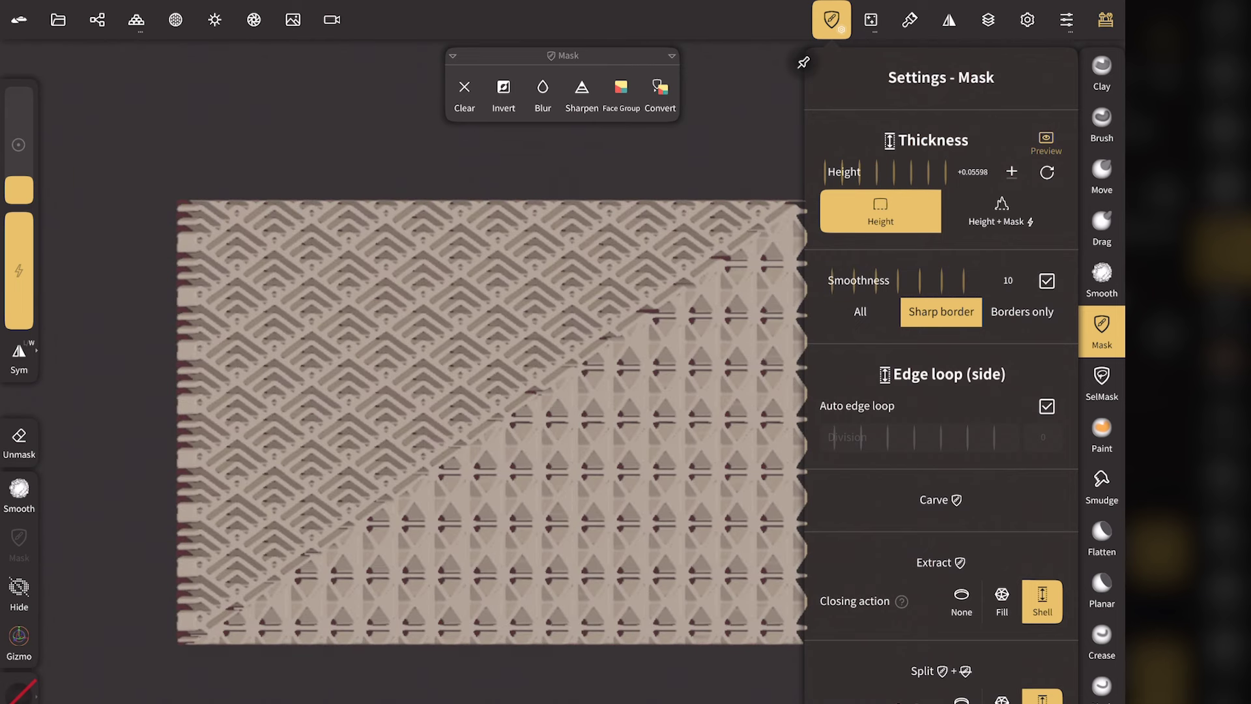
click(101, 407)
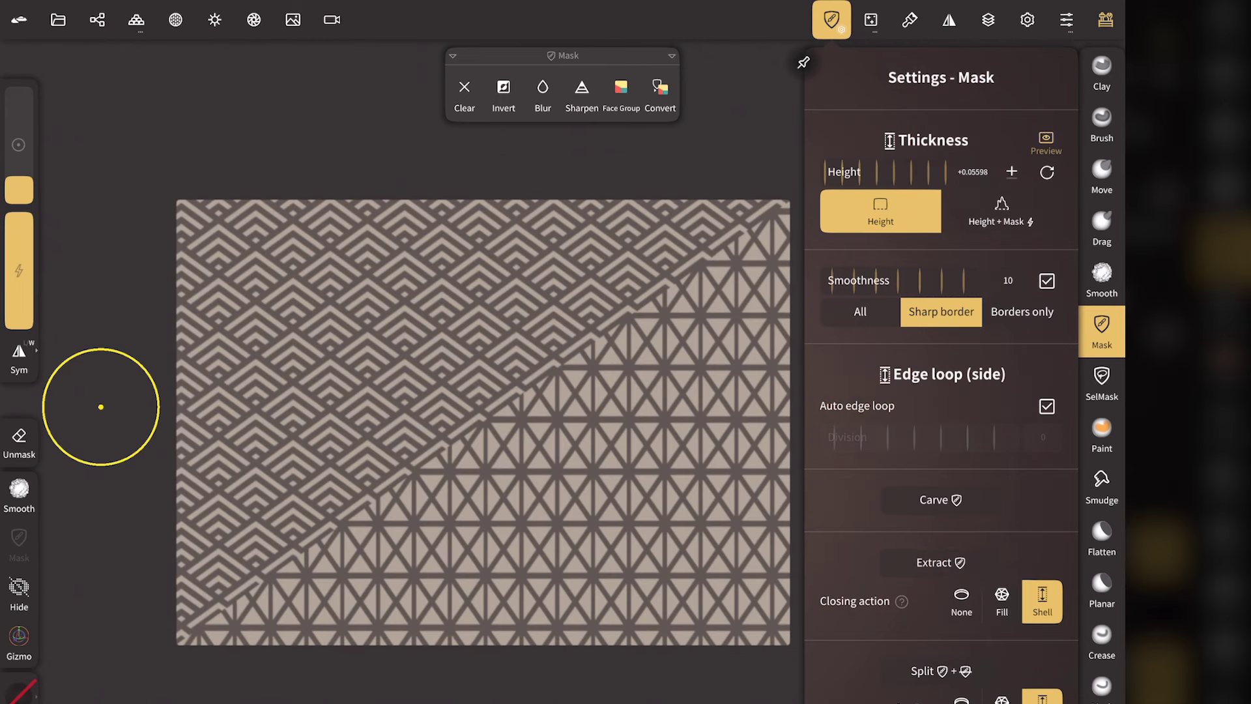
click(988, 568)
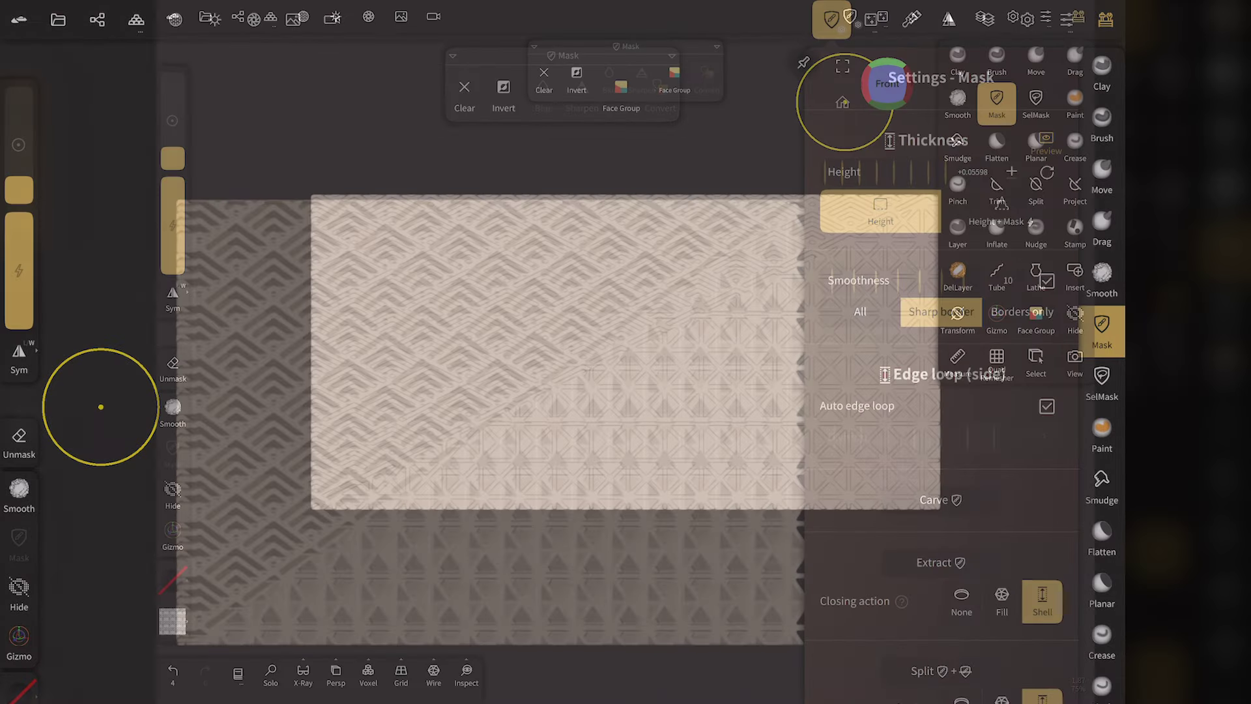
click(843, 102)
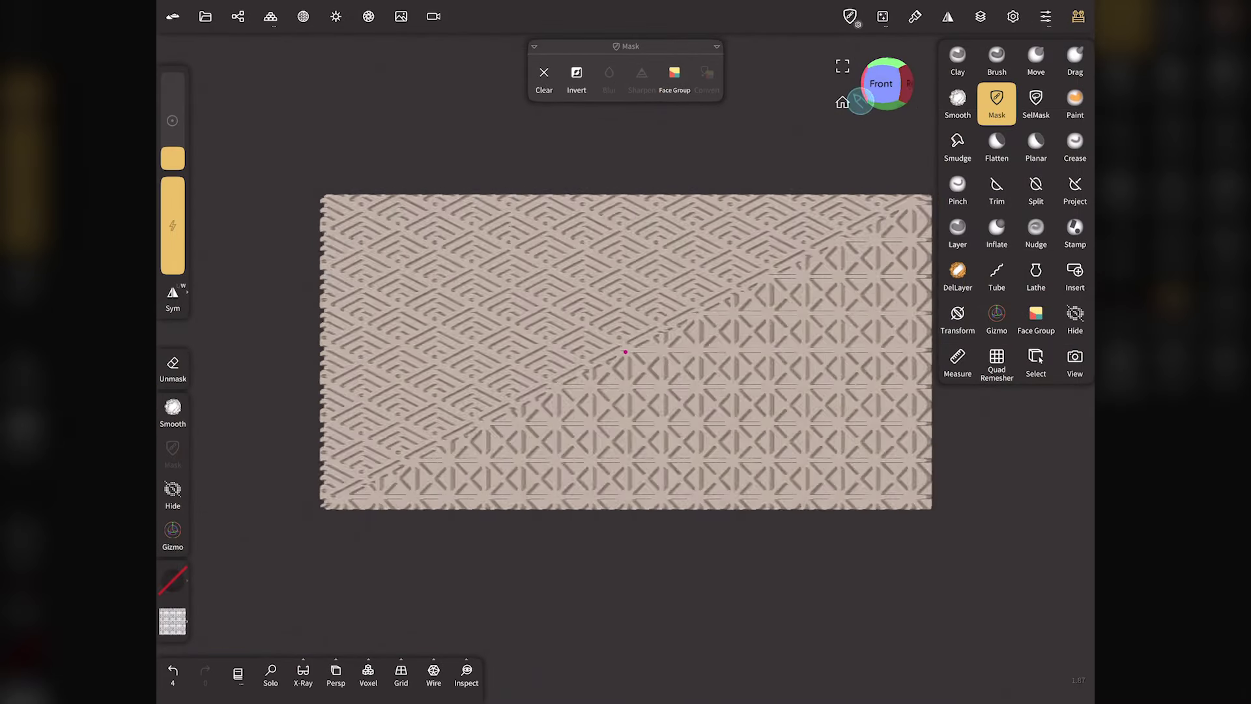
- Delete the original Plane object from the scene
drag(804, 95, 807, 90)
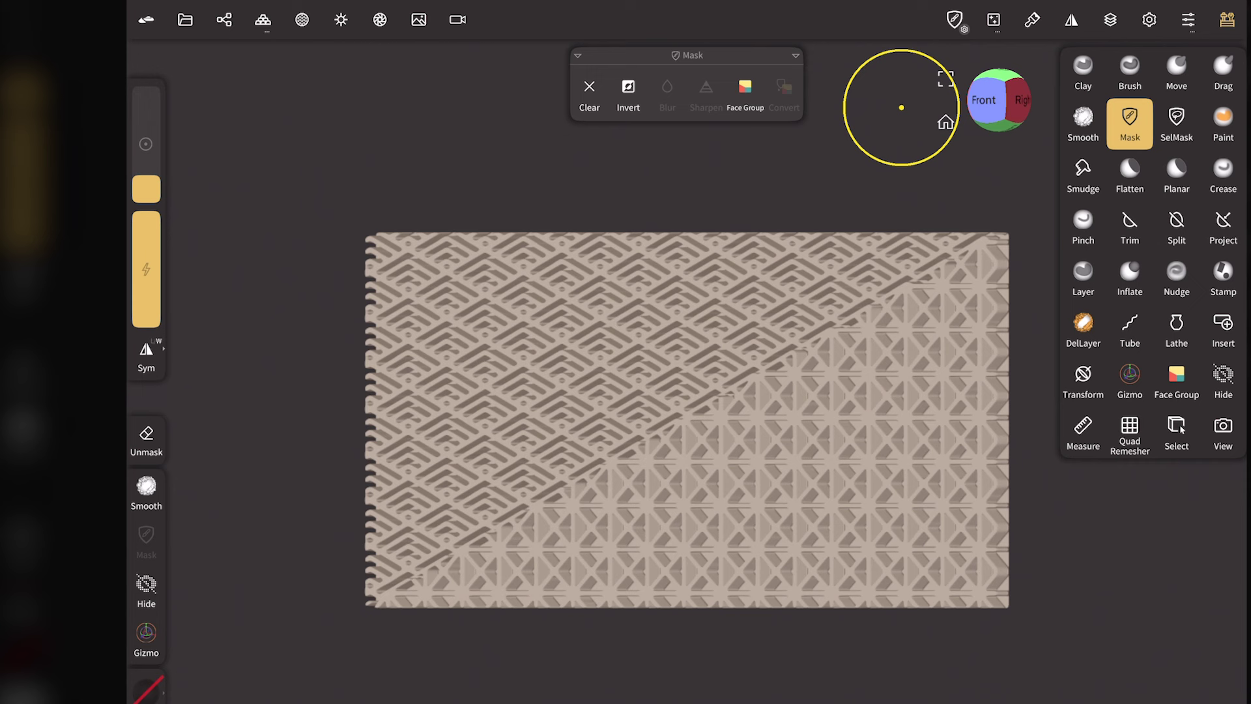
click(223, 19)
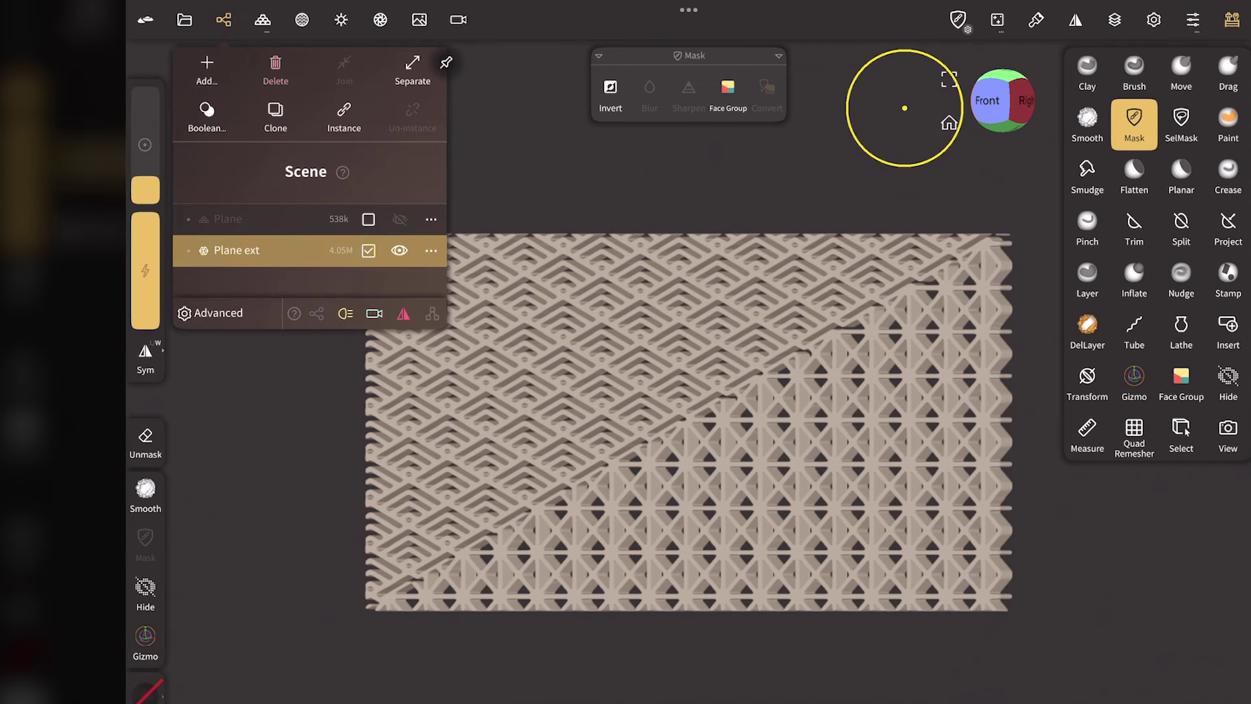
click(254, 221)
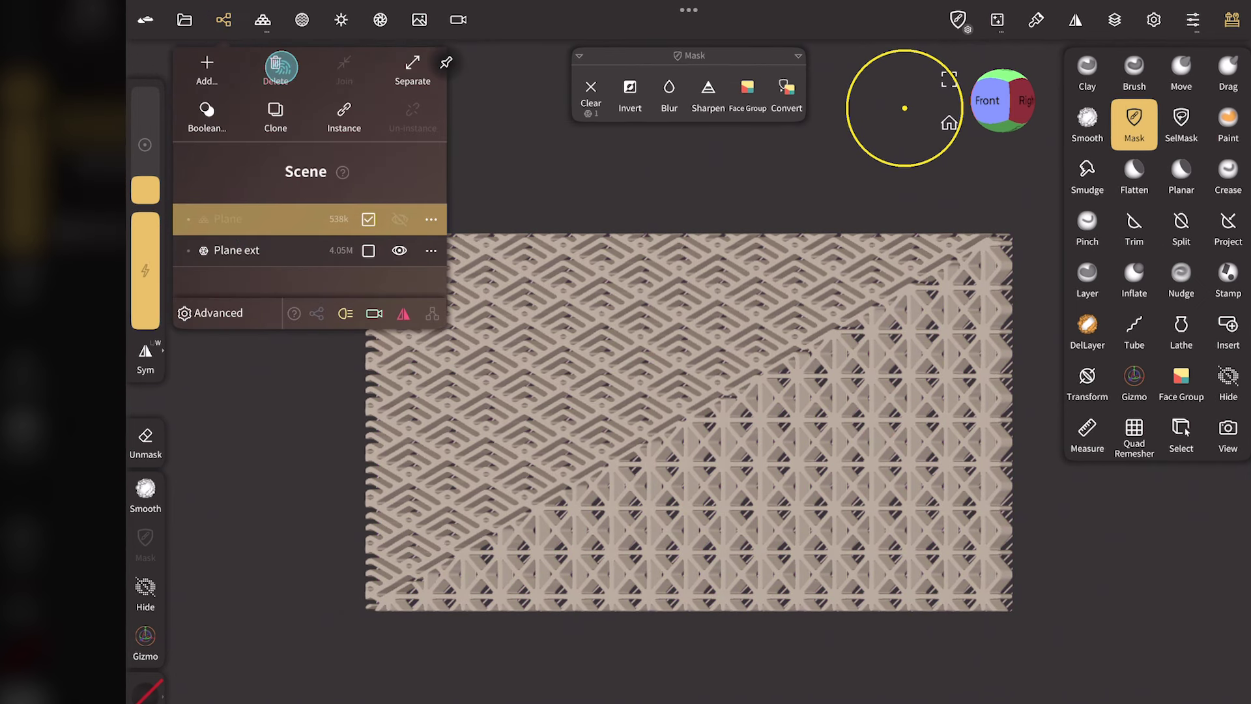
click(281, 67)
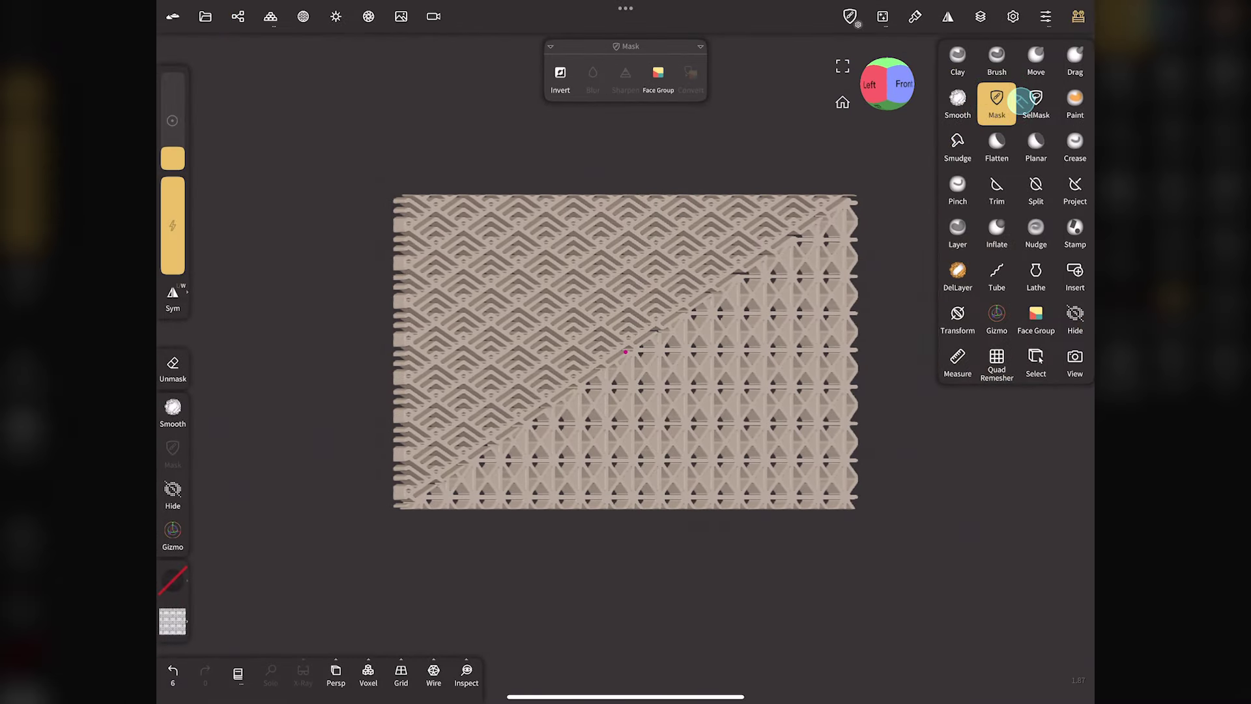
- In side view, scale the lattice panel slightly narrower
click(890, 83)
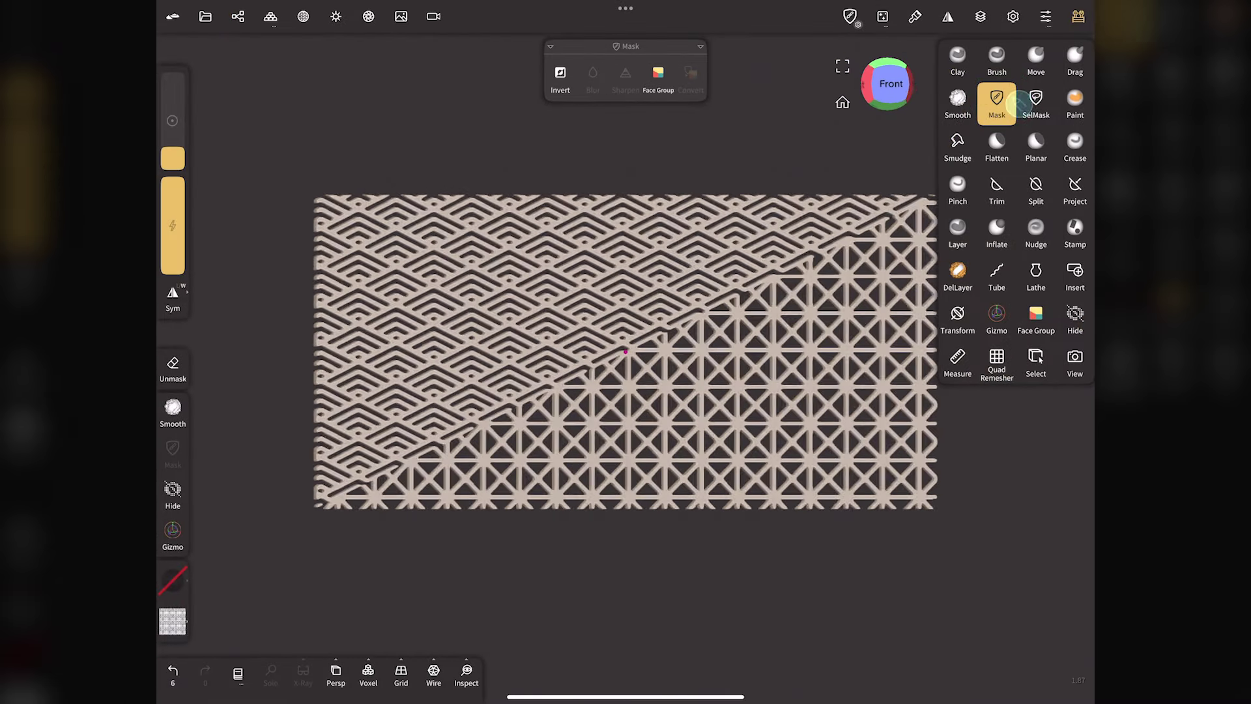
click(868, 82)
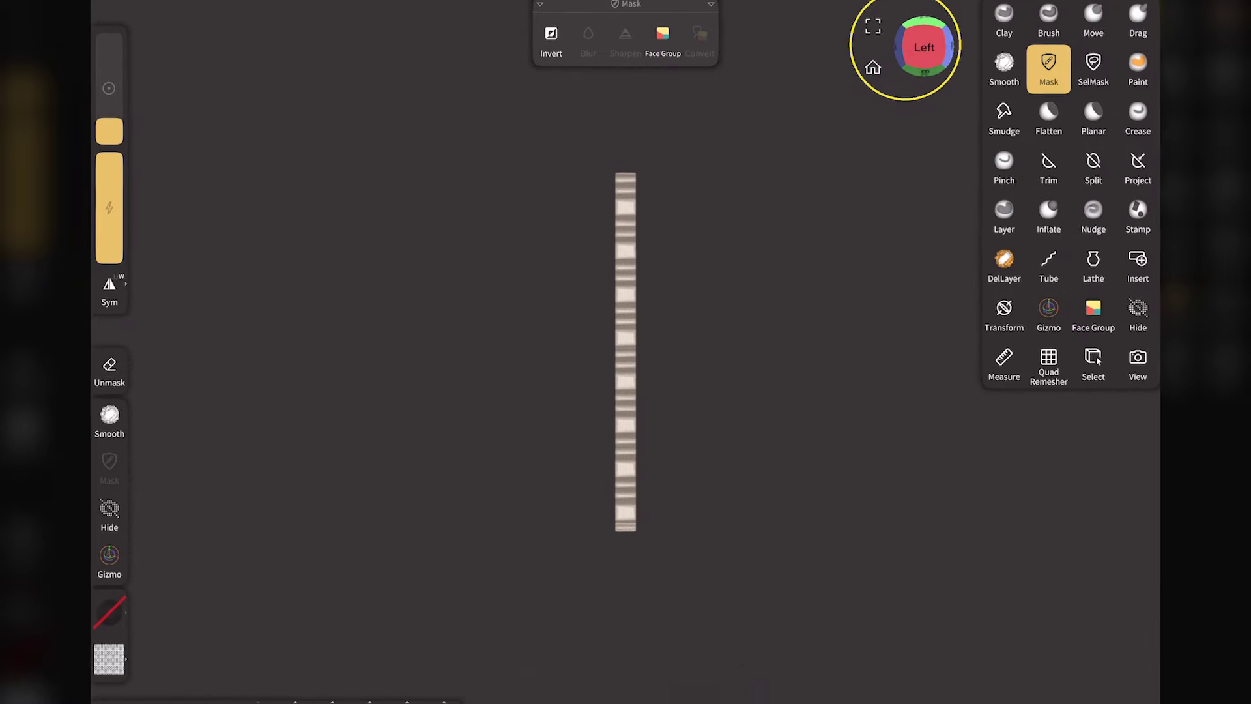
click(1048, 307)
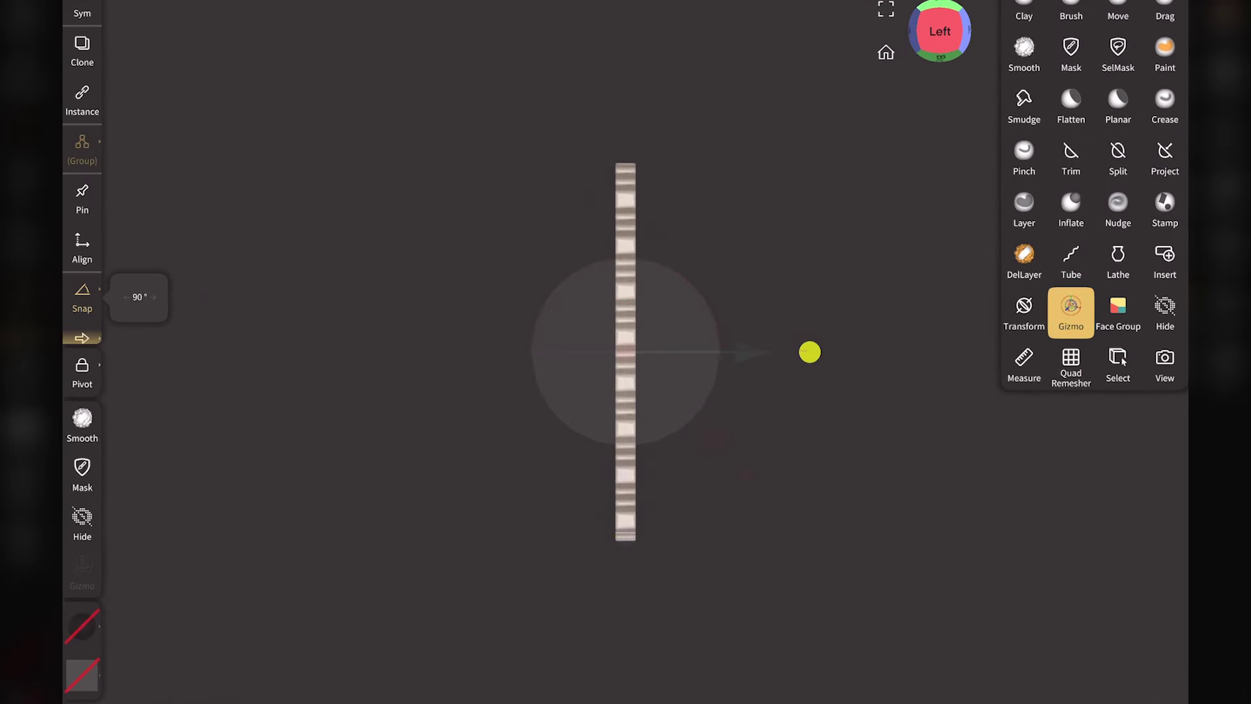
drag(810, 352, 810, 352)
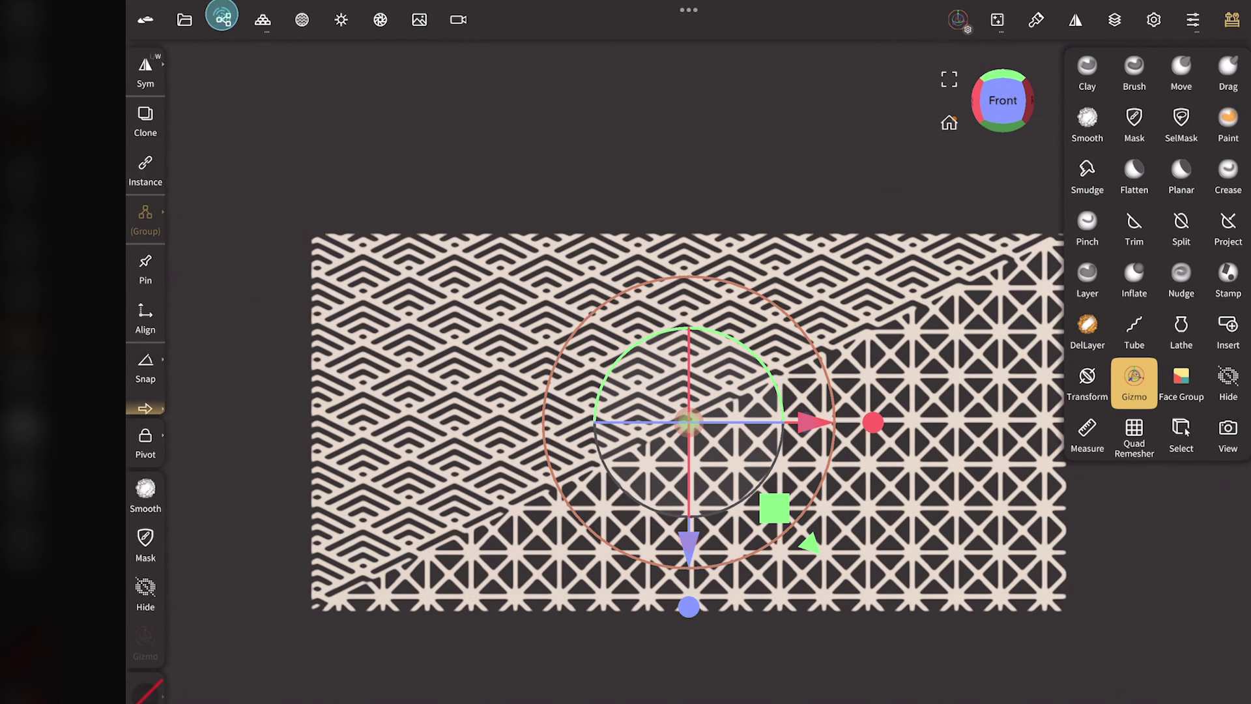
- Deselect and hide the Plane ext lattice mesh, then bring up the Add options
click(222, 17)
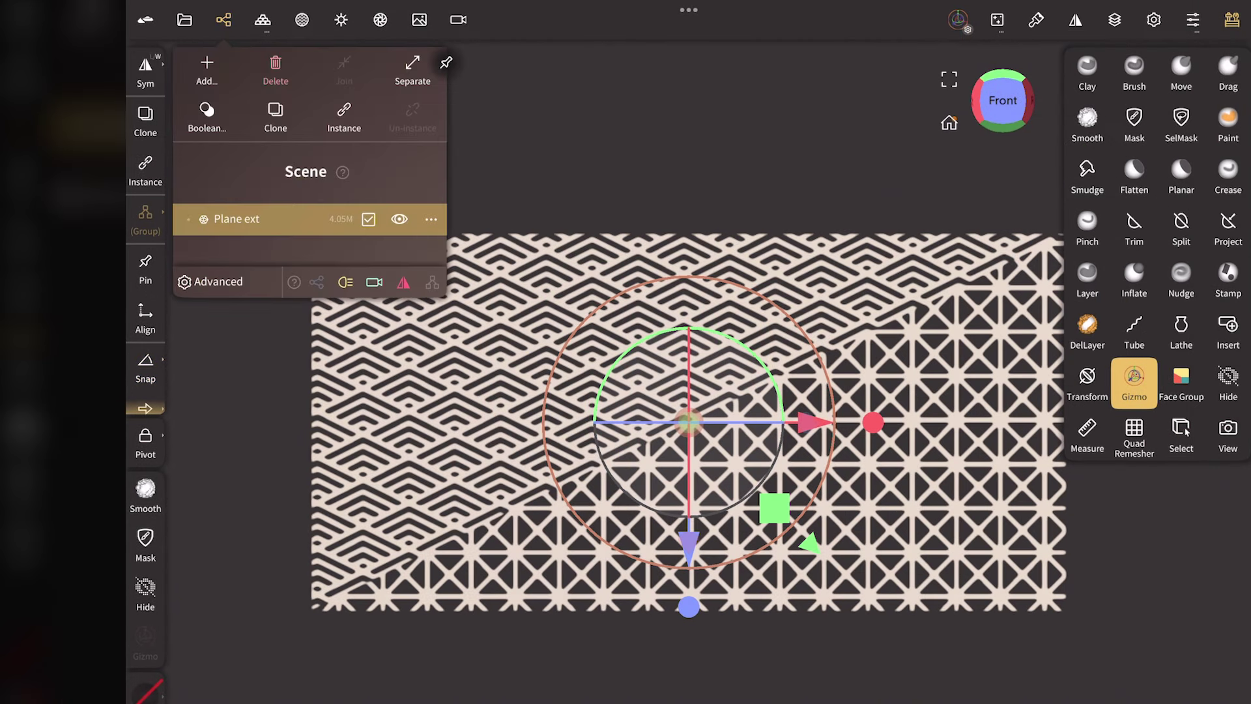
click(370, 219)
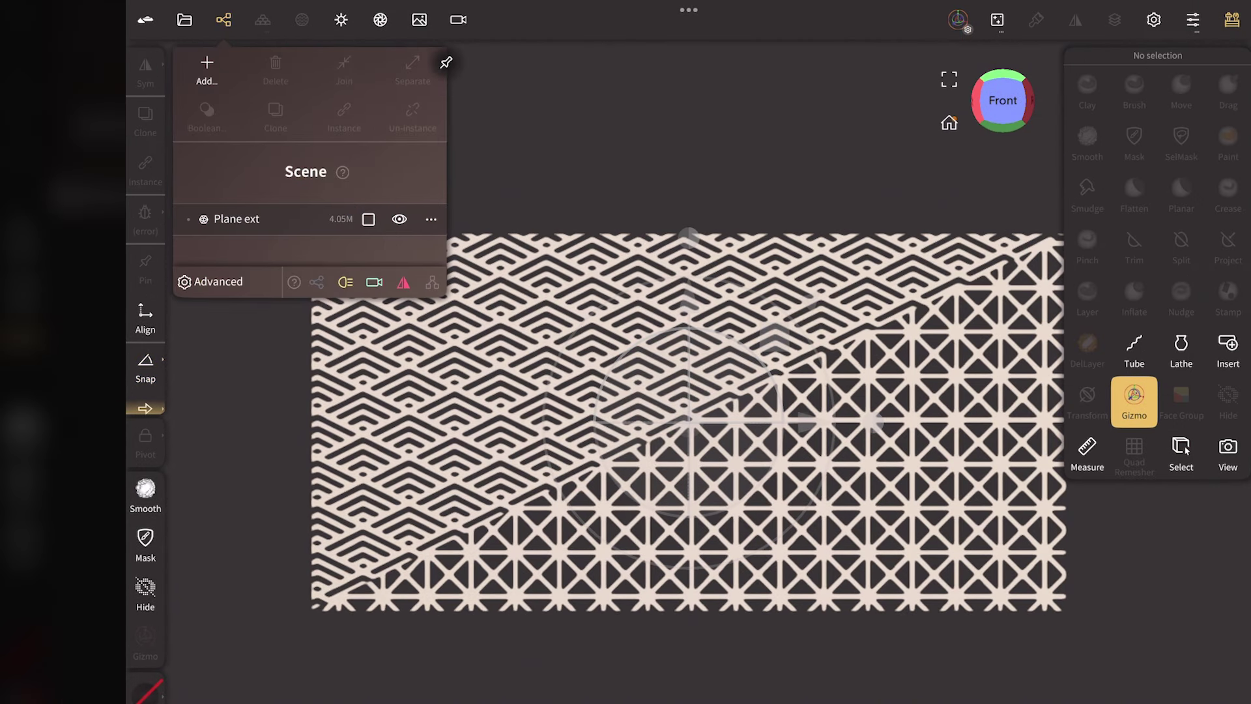
click(398, 220)
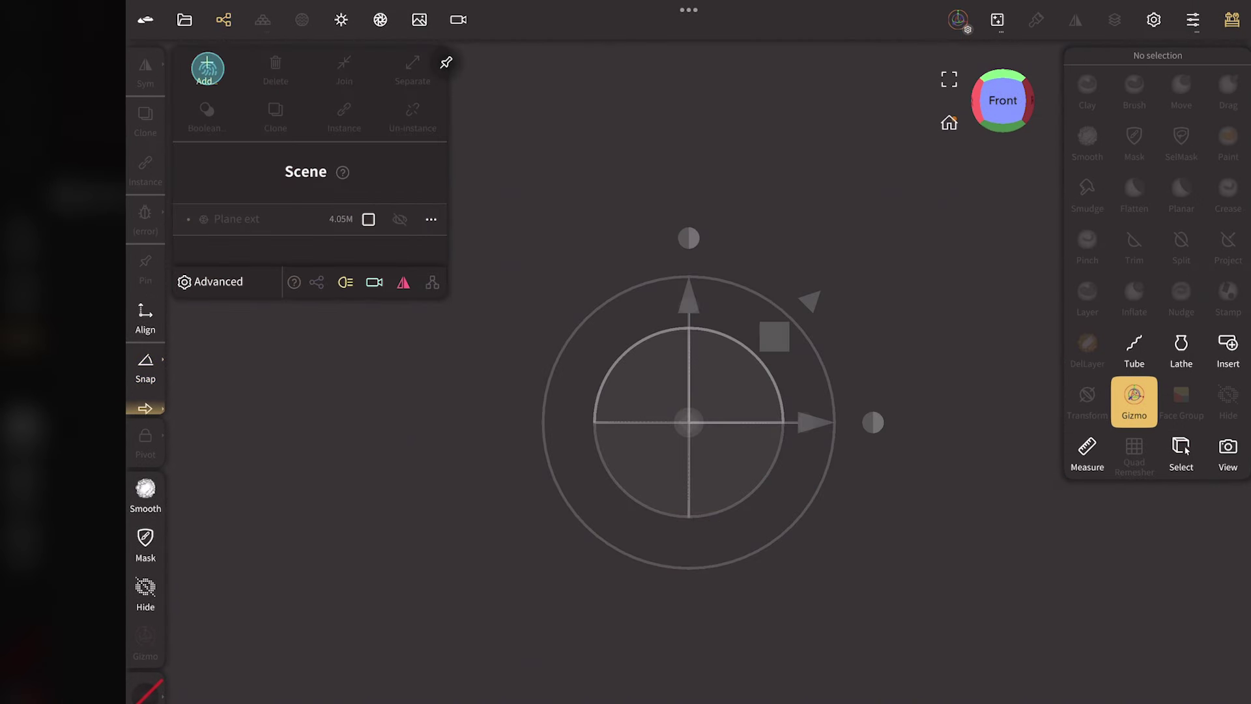
click(207, 68)
- Add a box with X size 2 and flatten it into a thin slab about 0.1 thick
click(235, 196)
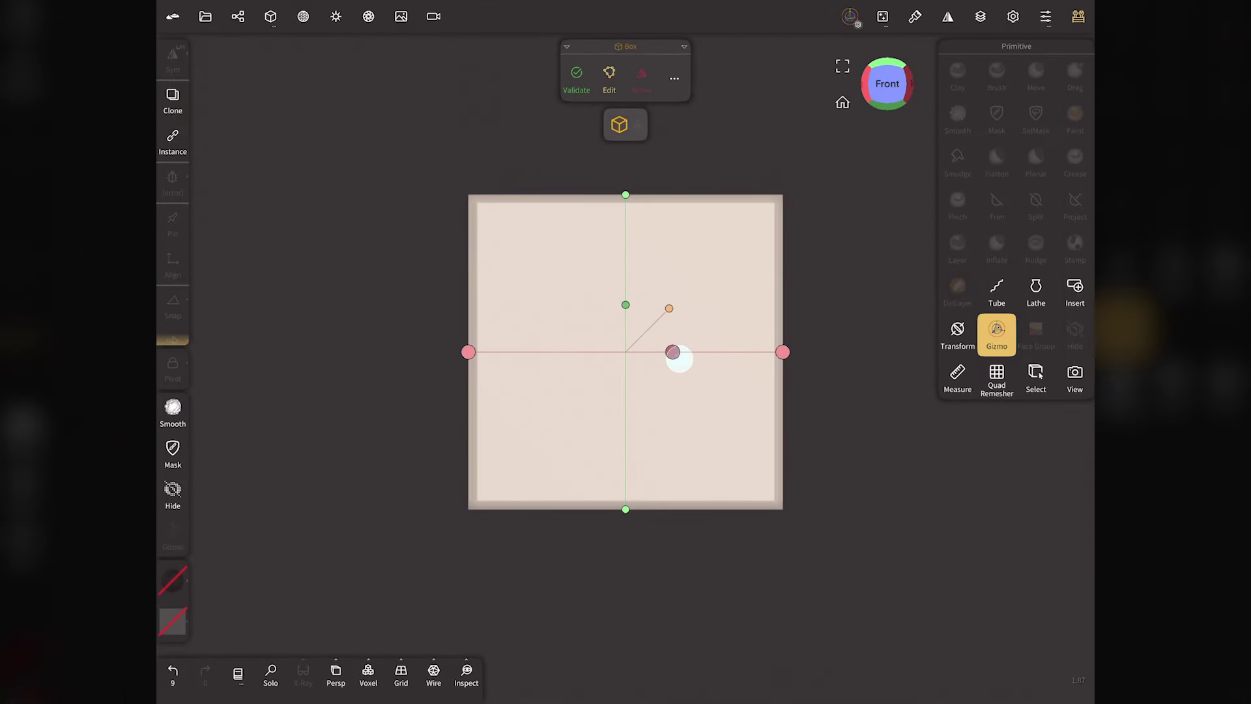
click(679, 358)
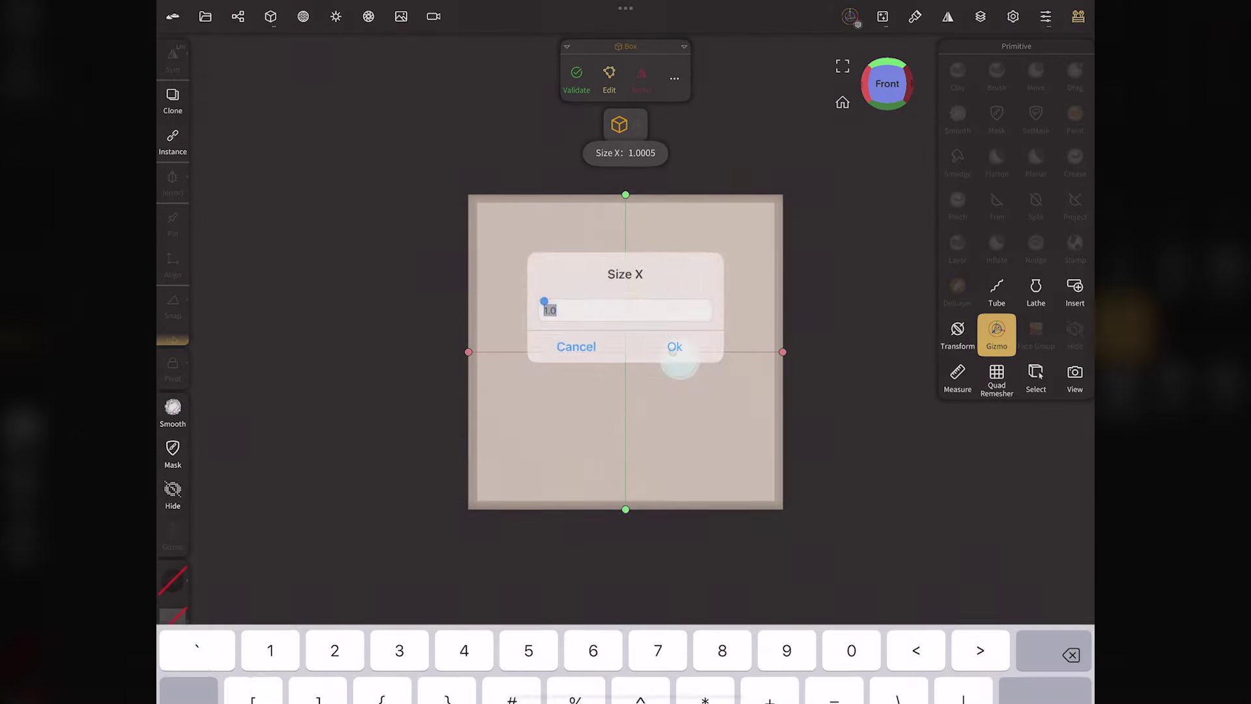
text(2)
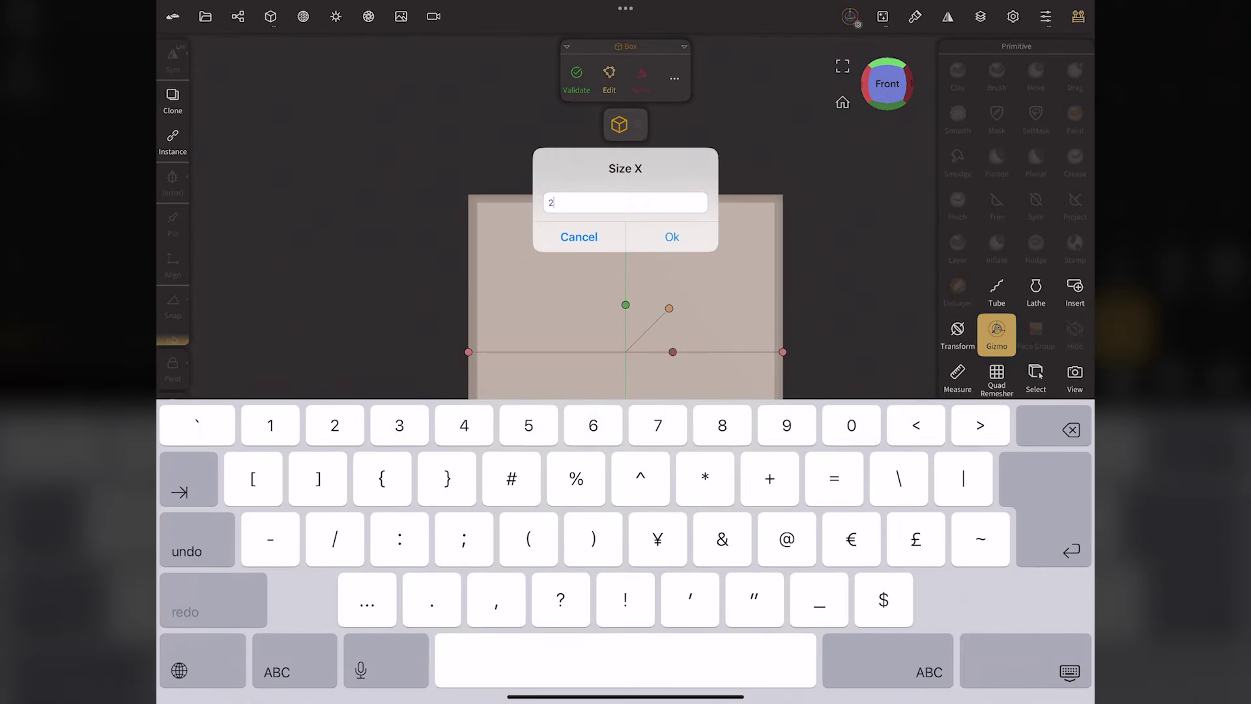
key(Return)
drag(586, 423, 815, 423)
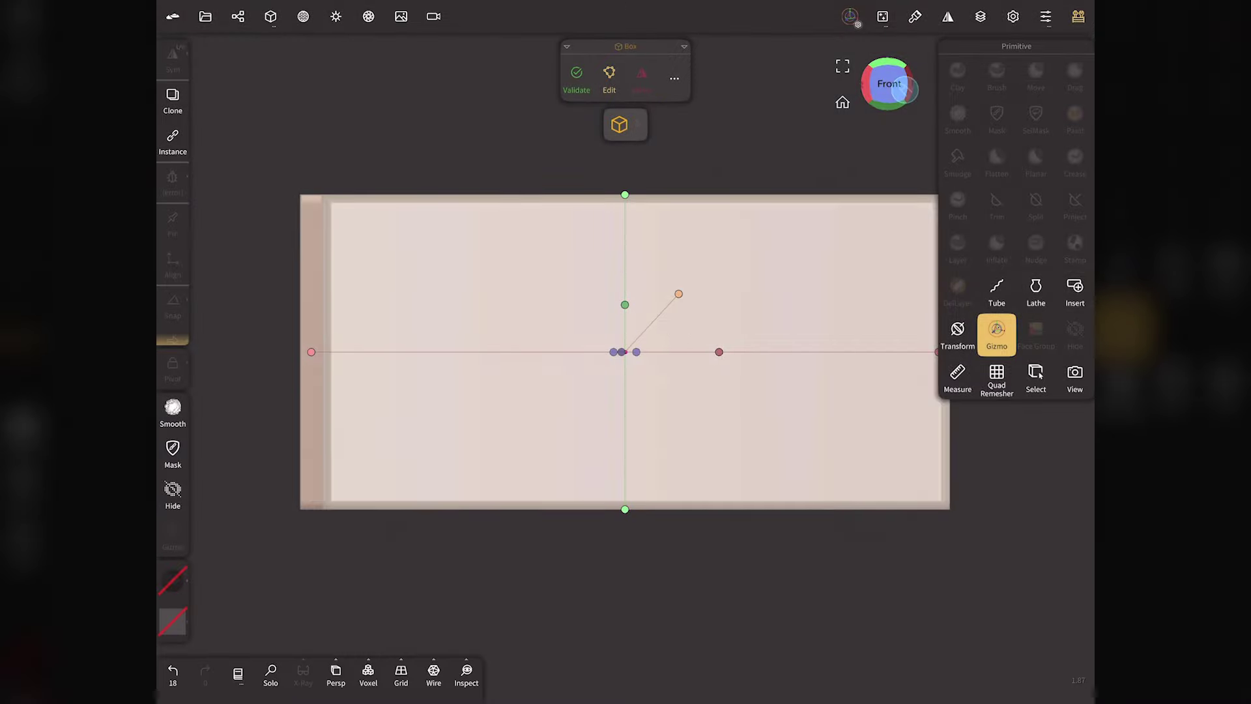
mouse_move(570, 352)
mouse_down()
mouse_move(718, 369)
mouse_move(710, 362)
mouse_up()
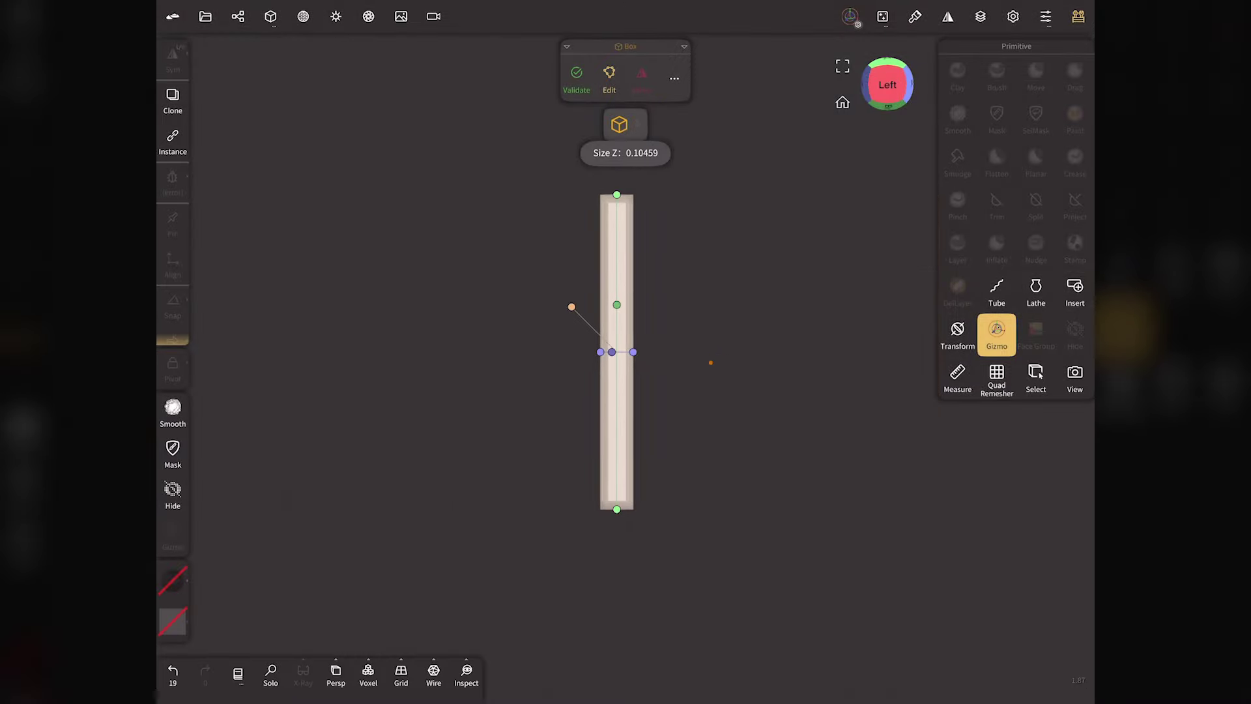
- Set the box's post and linear subdivision to 3, about 324k vertices
drag(888, 85, 832, 88)
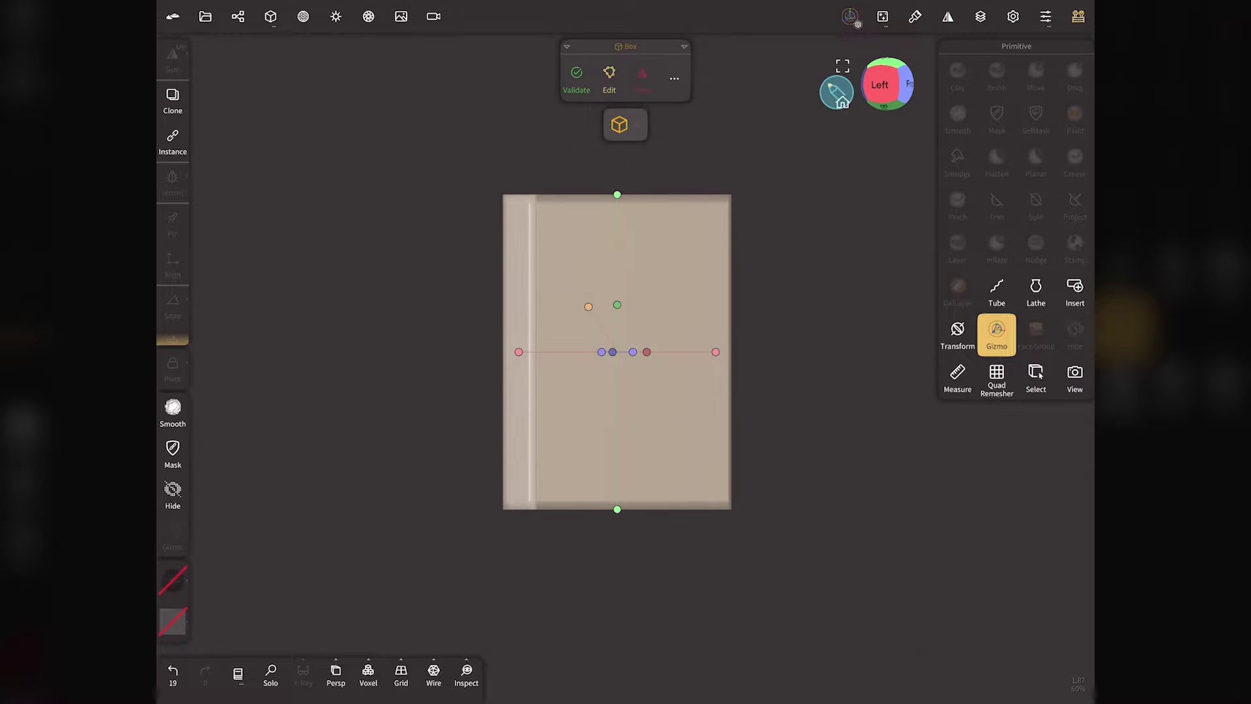
click(264, 19)
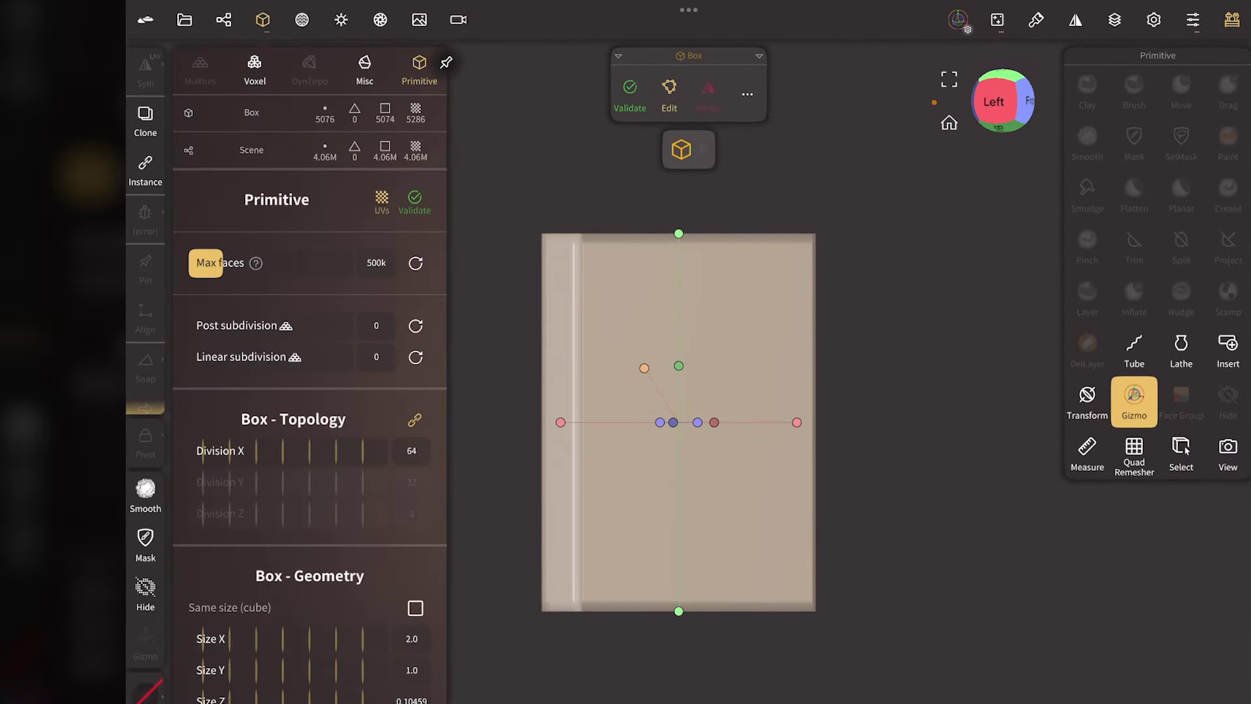
drag(251, 334, 370, 331)
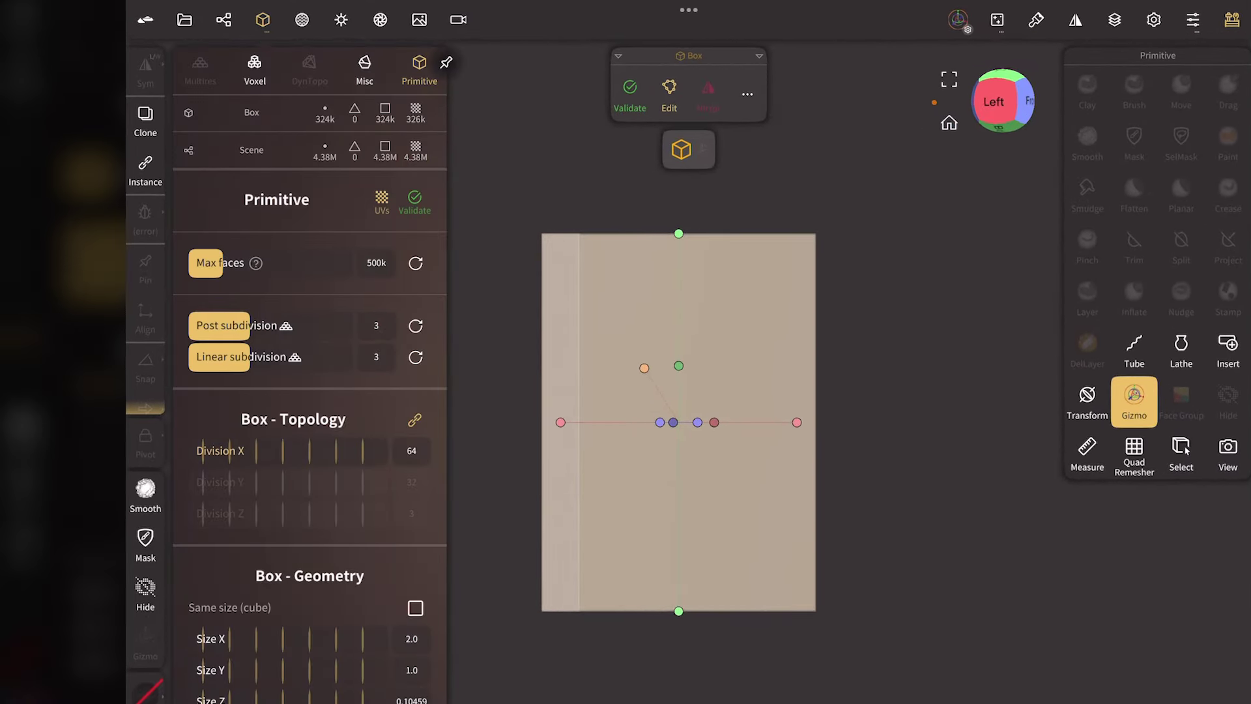
click(1029, 101)
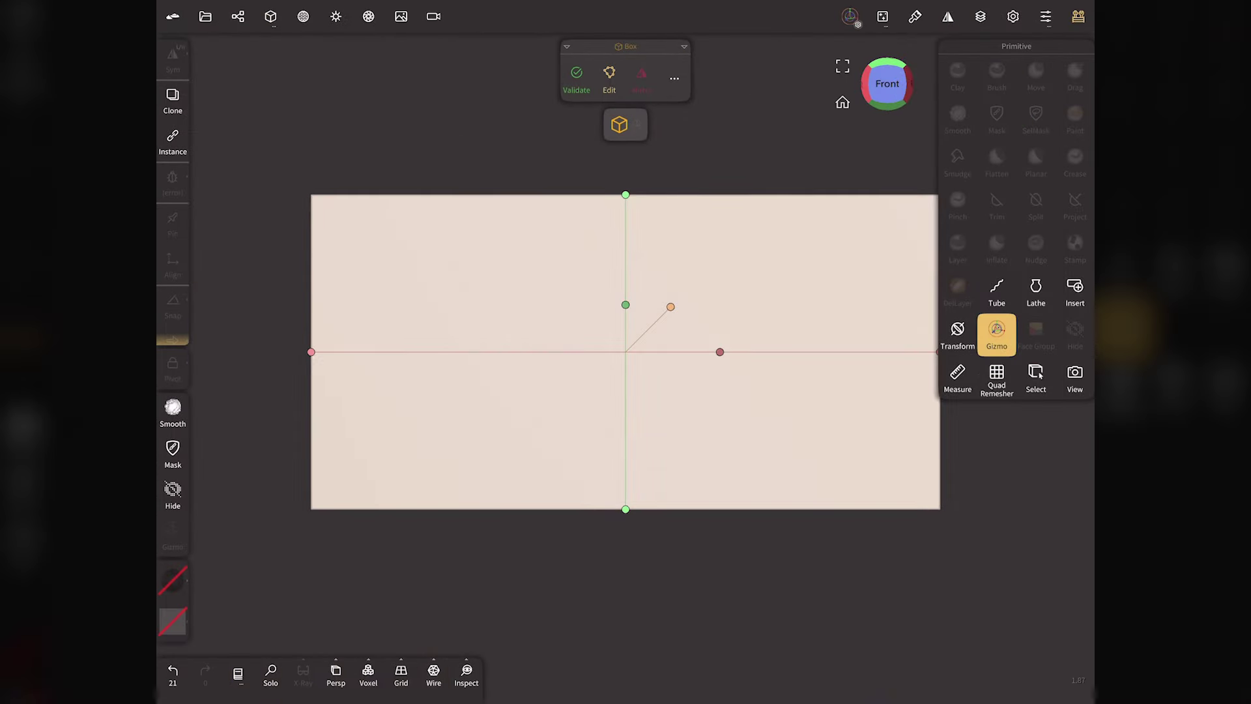
click(232, 17)
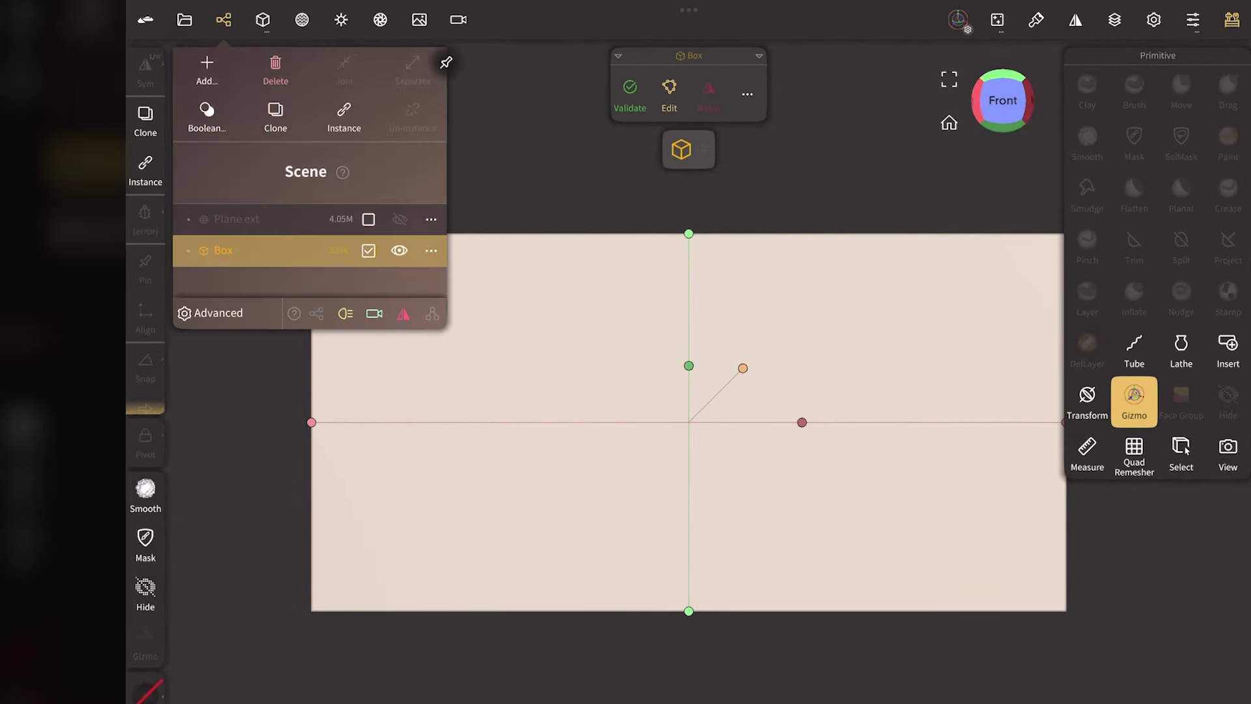
- Clone the box into Box 1 sized 2.1 by 1.1 and validate it
click(280, 114)
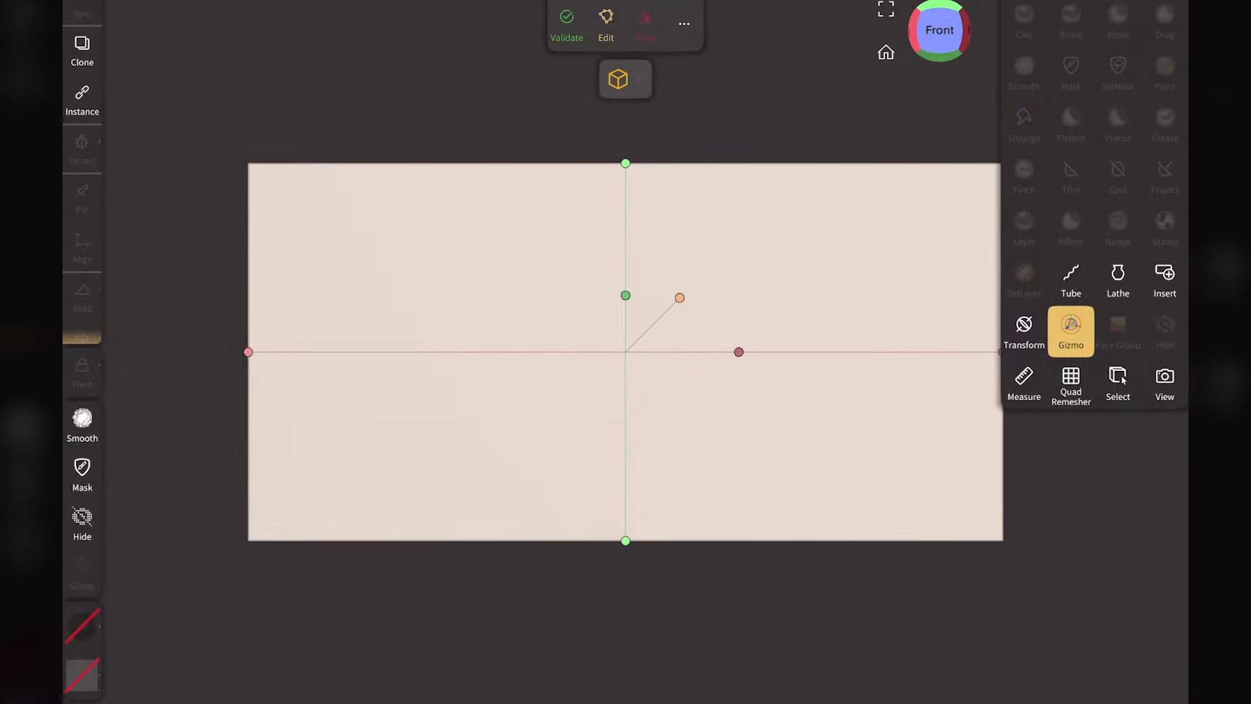
click(626, 163)
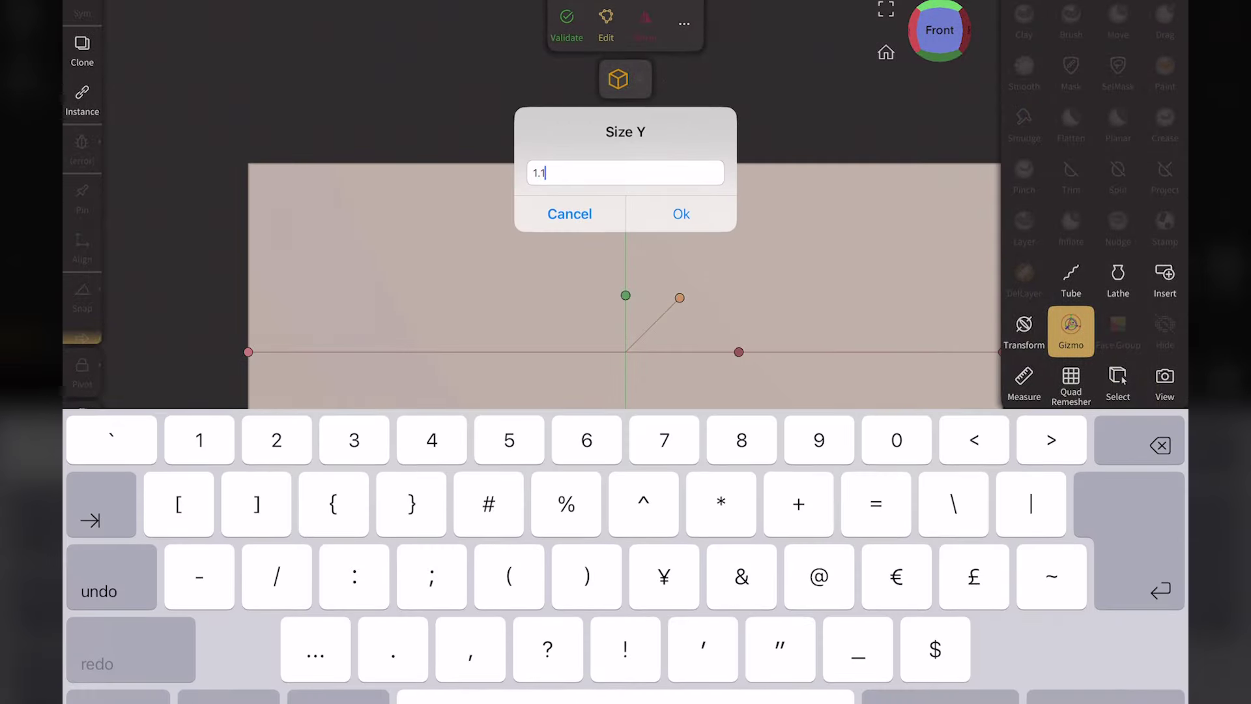
click(681, 214)
click(739, 353)
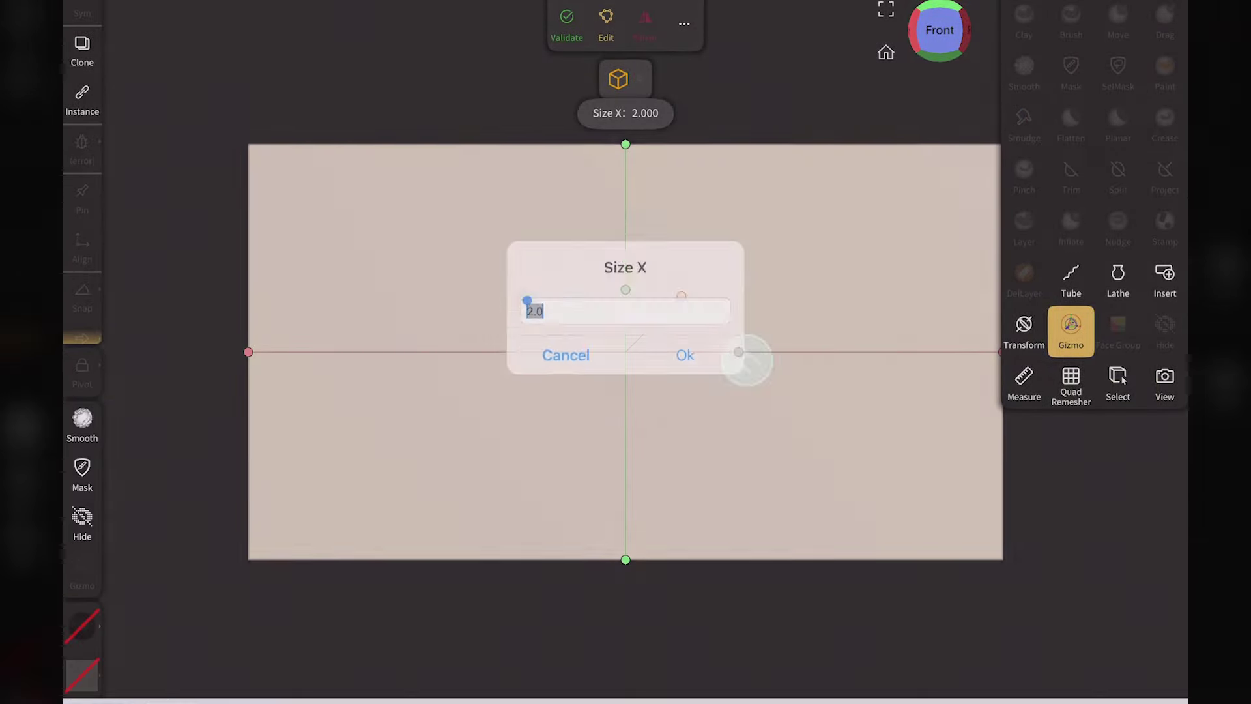
text(2)
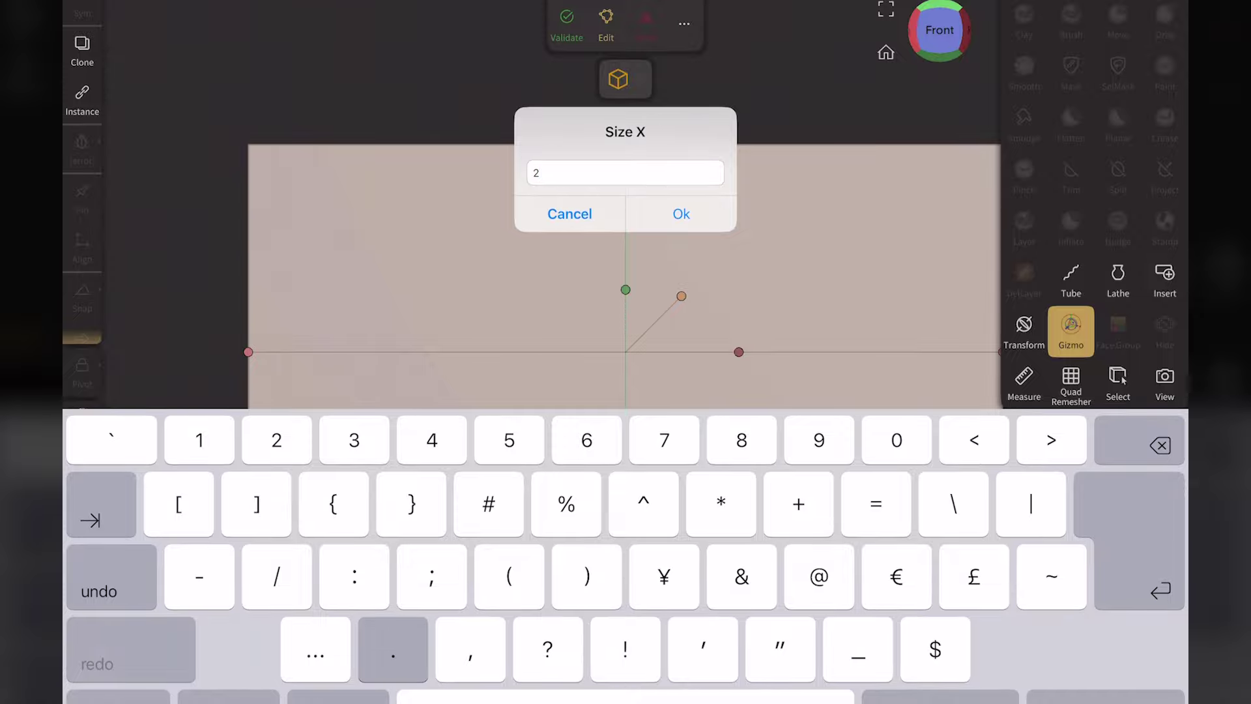
text(.1)
click(680, 214)
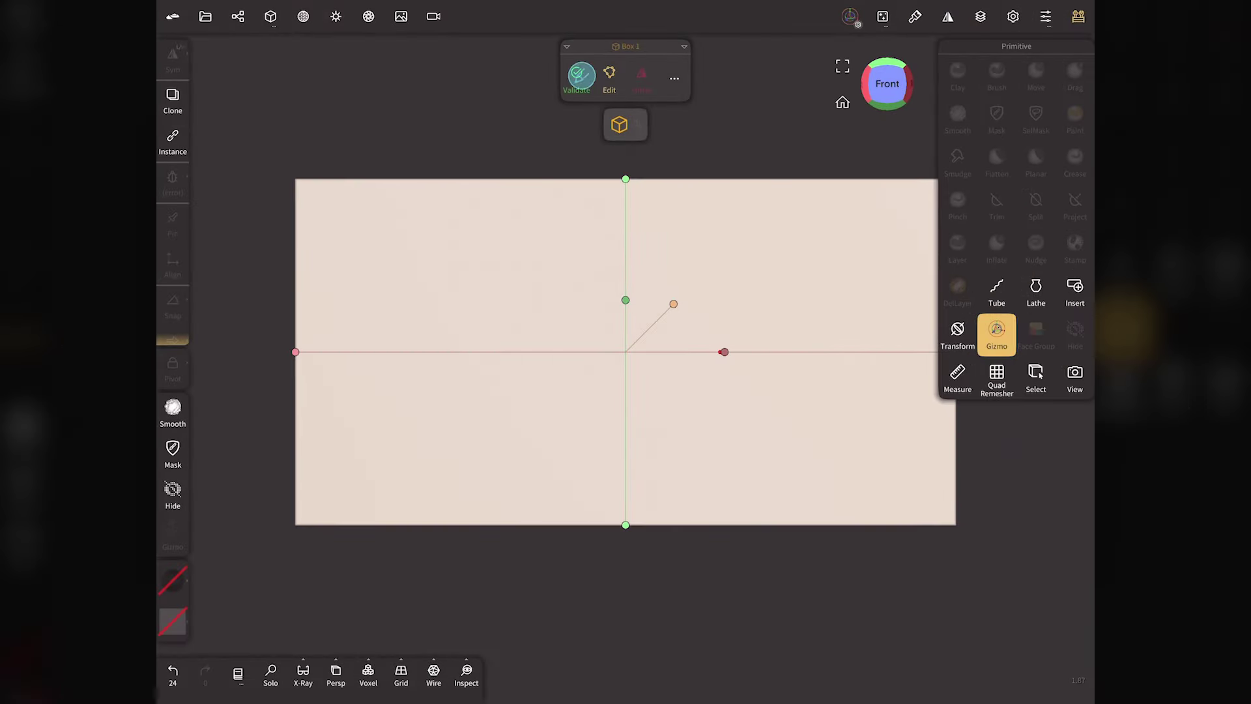
click(581, 75)
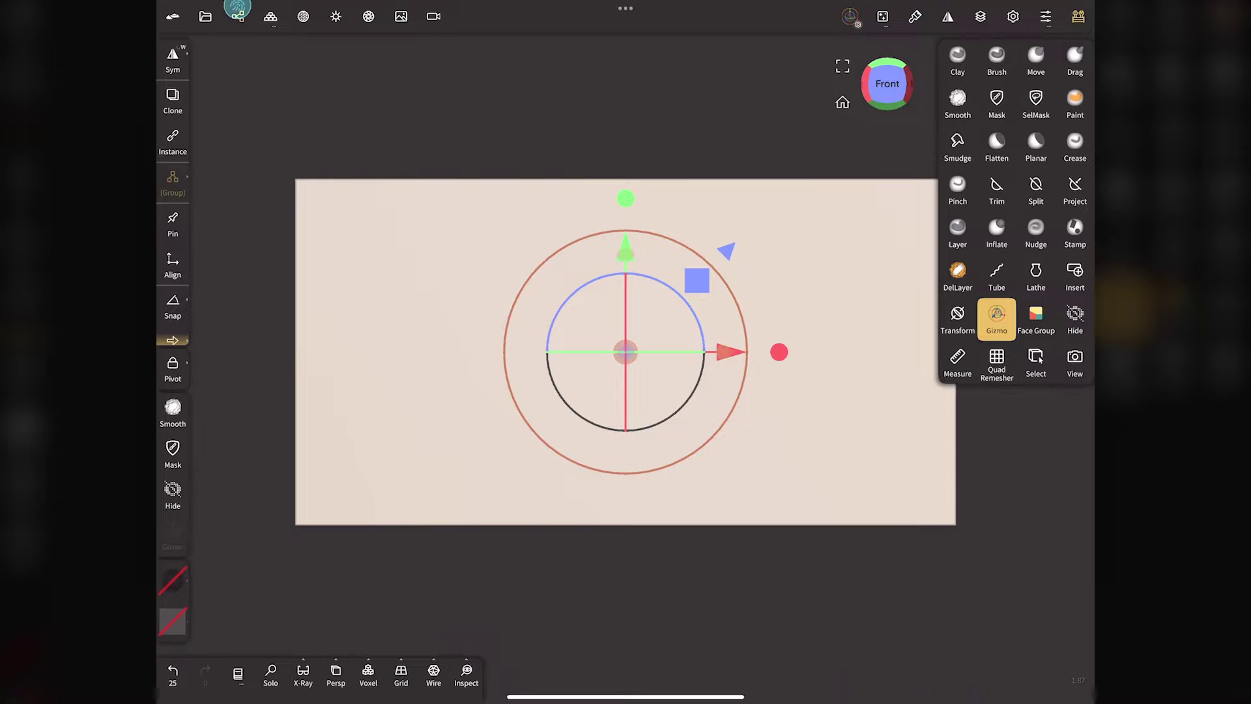
- Thicken the original Box to Size Z 0.1906 in side view and validate it
click(238, 13)
click(251, 206)
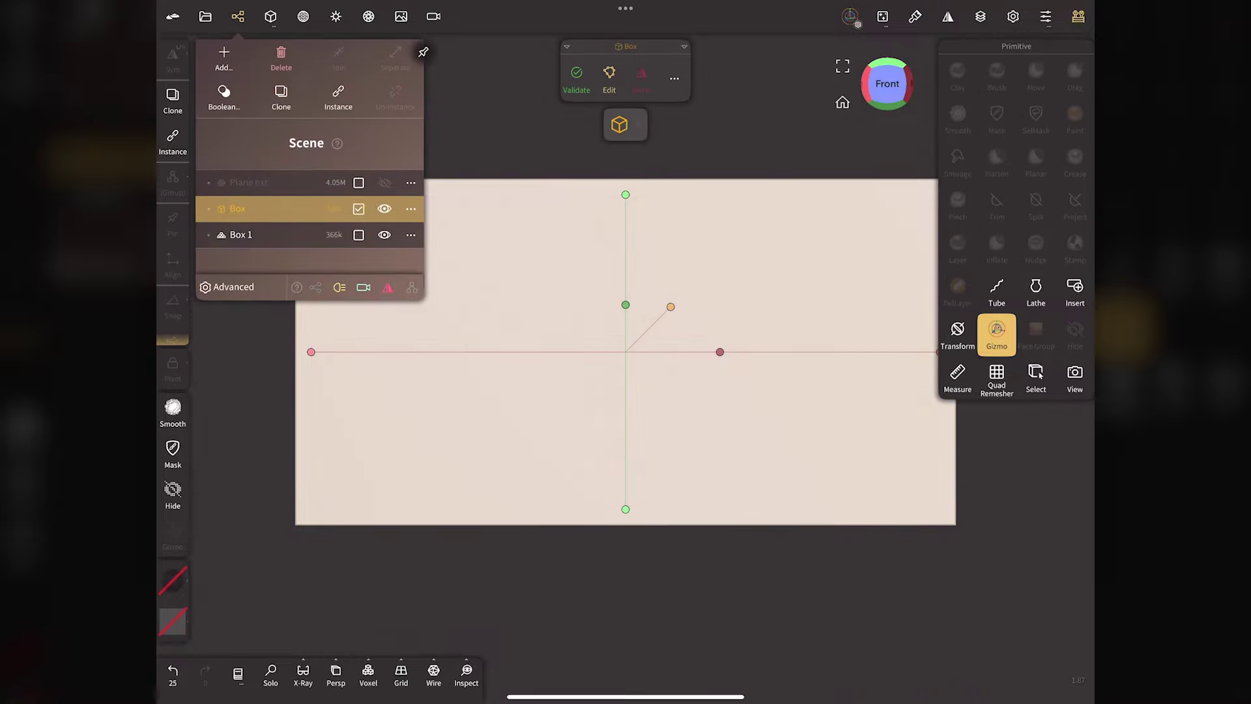
click(652, 586)
drag(651, 586, 782, 587)
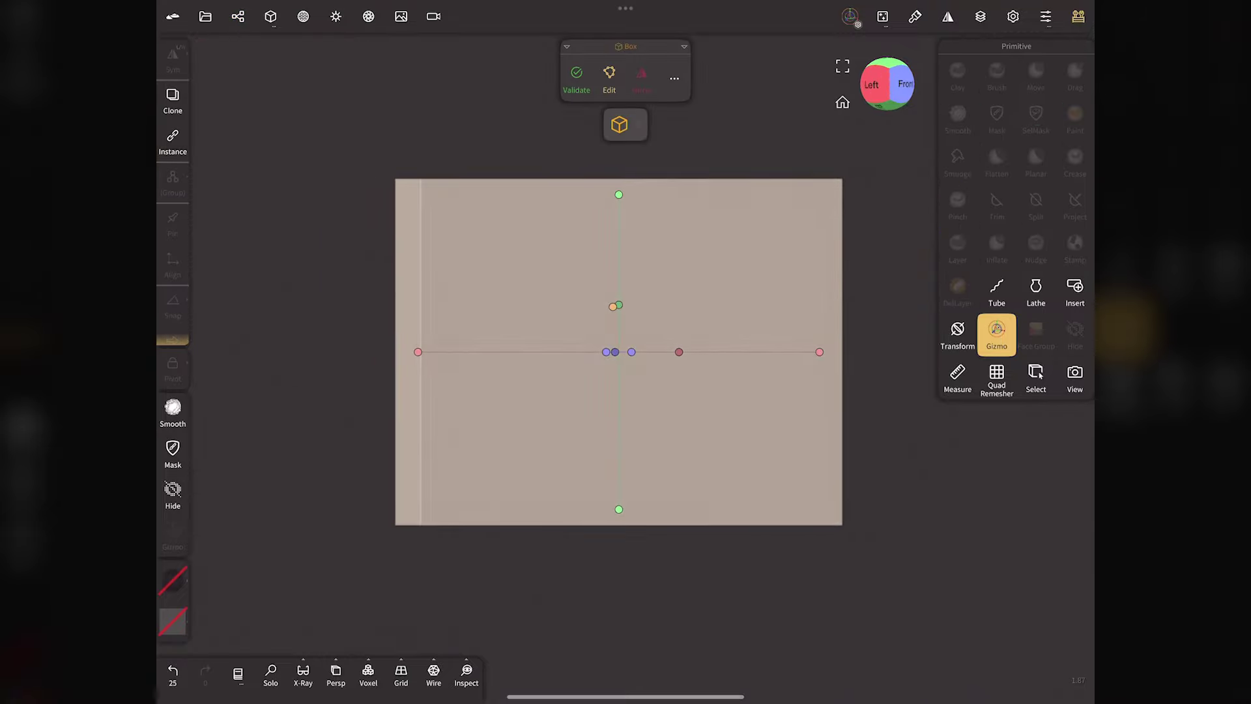
click(871, 84)
drag(600, 352, 581, 352)
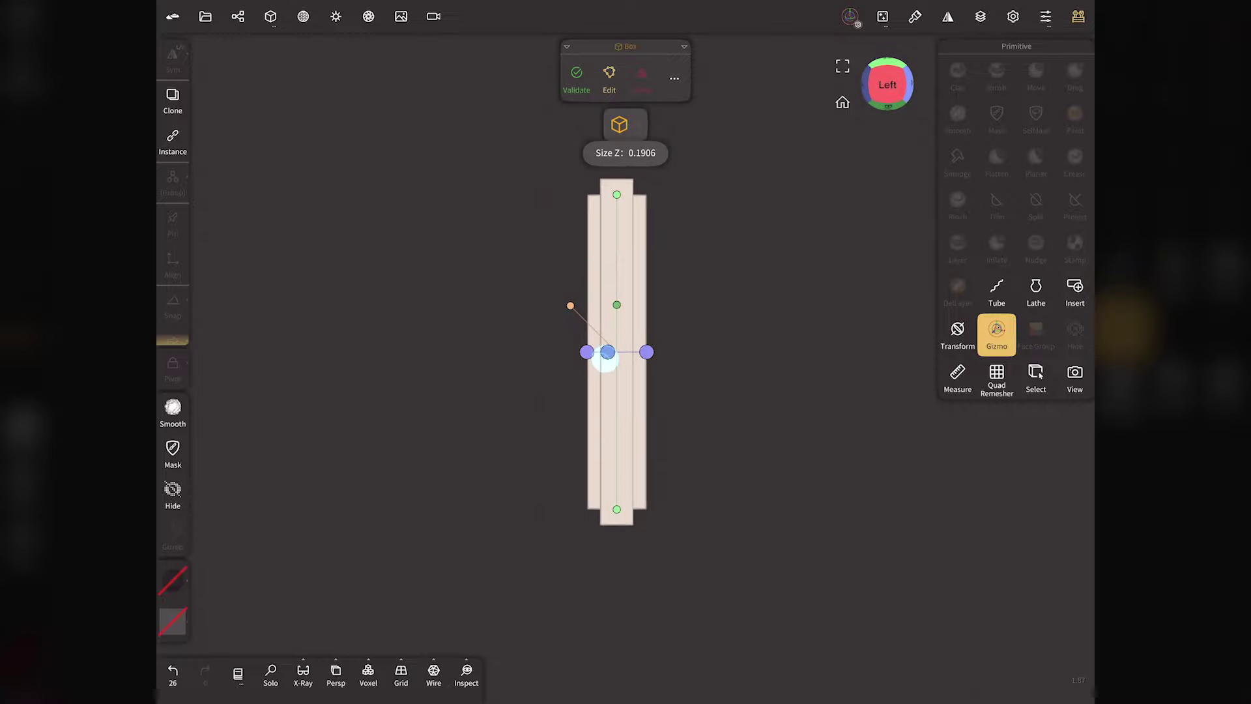
drag(815, 88, 757, 72)
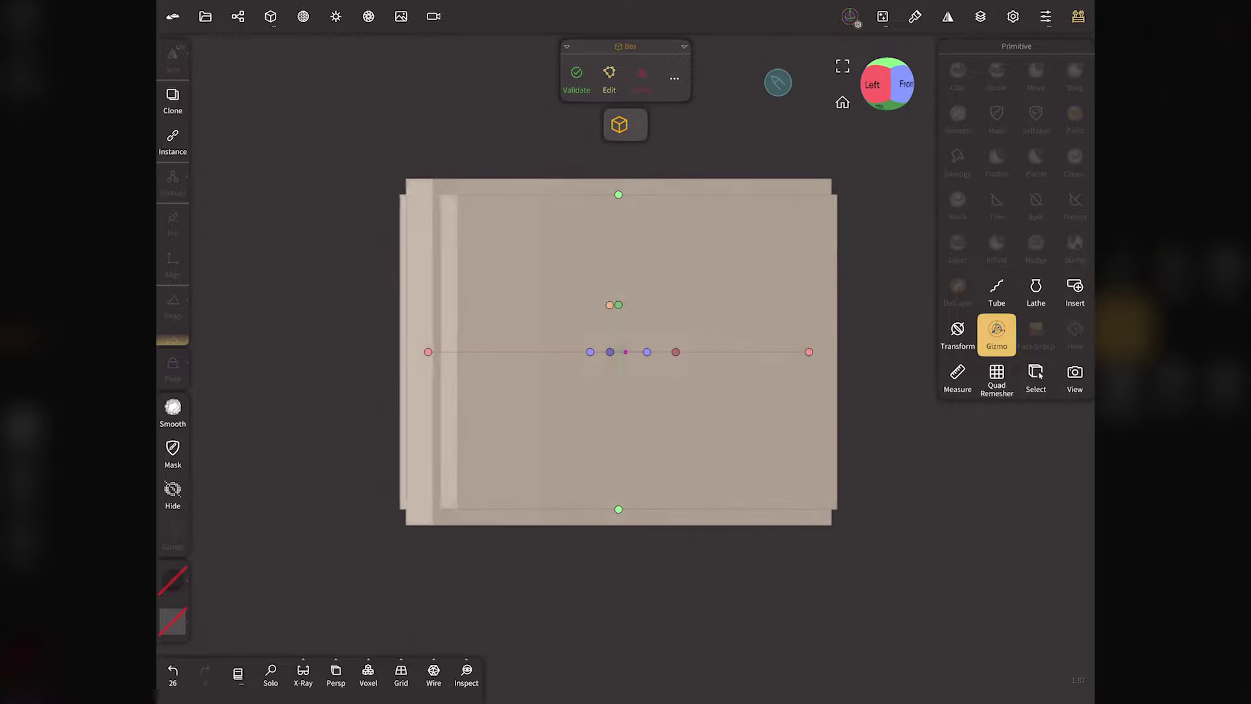
click(577, 78)
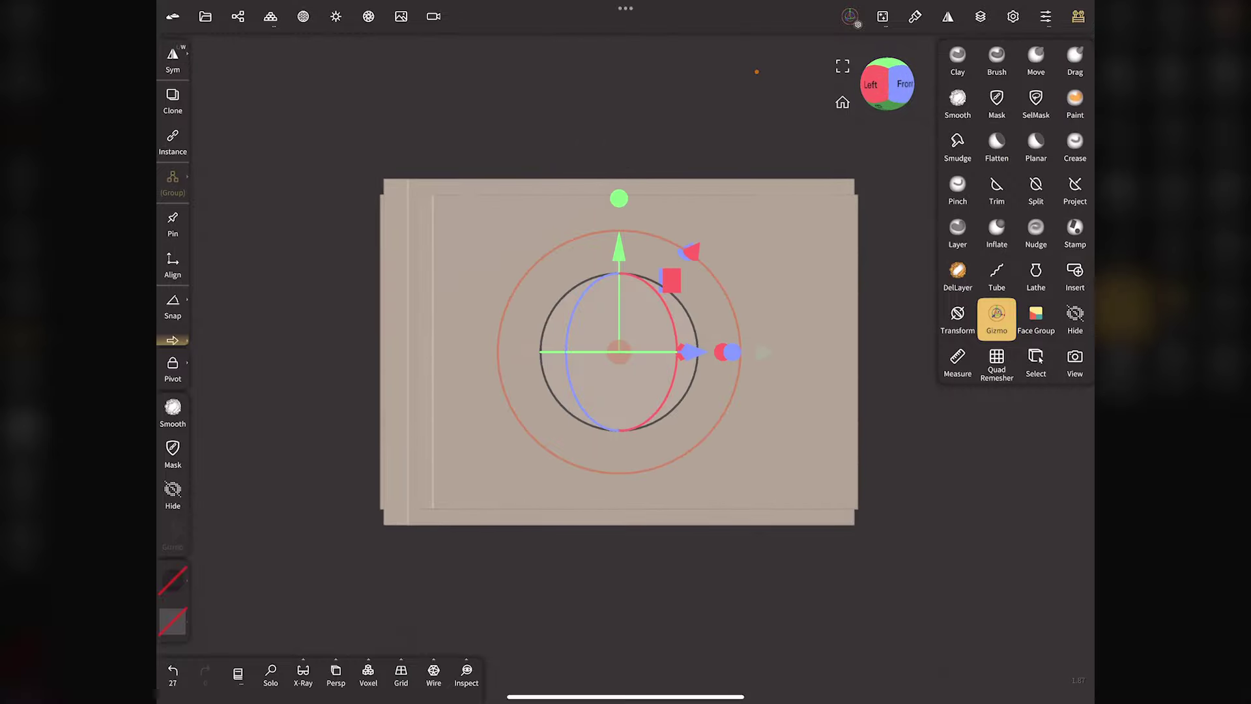
- Paint the whole plate #979797 with metalness 0 and roughness about 0.79
click(177, 574)
drag(232, 597, 209, 607)
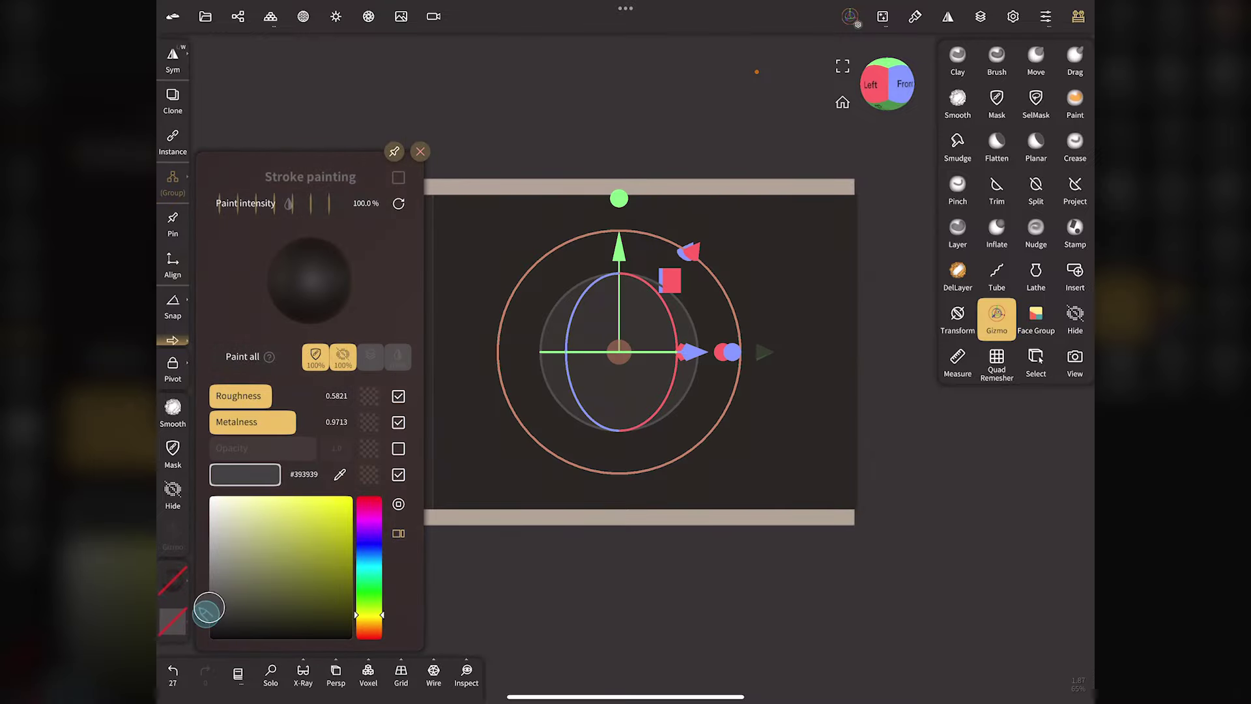
click(298, 430)
drag(299, 430, 174, 420)
drag(272, 396, 298, 404)
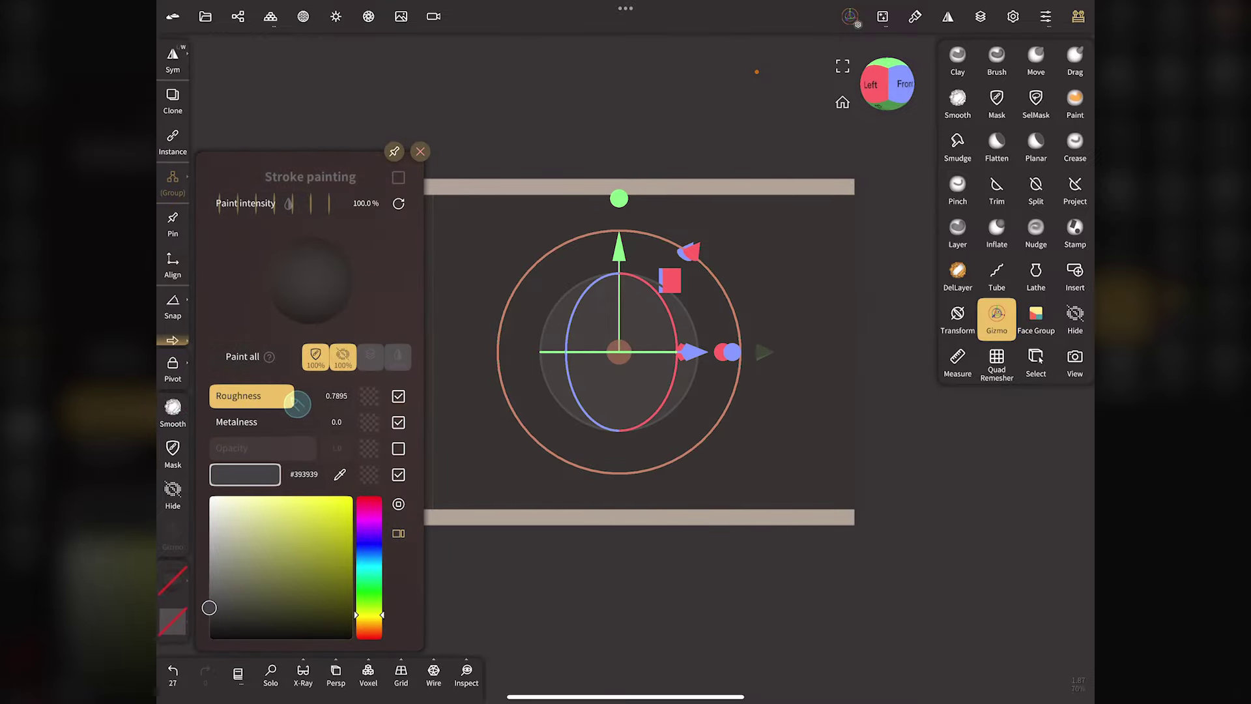
drag(209, 607, 209, 555)
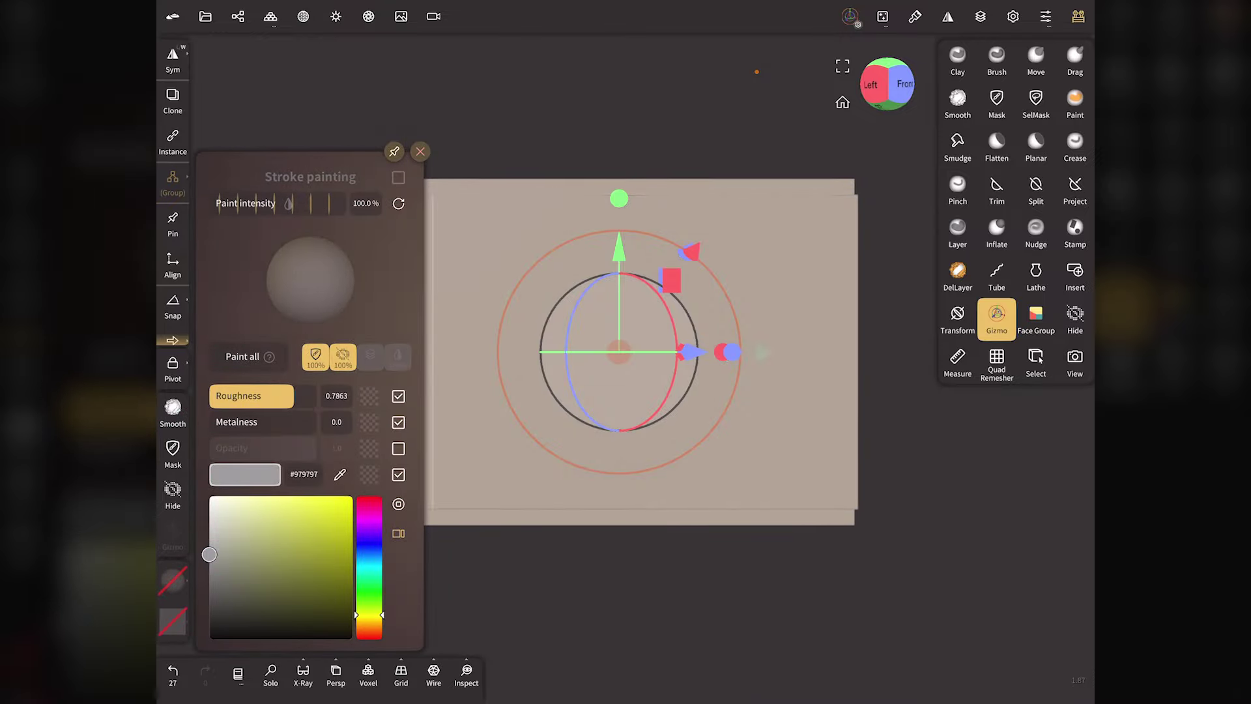
click(243, 357)
- Switch to the Transform tool and orbit around the plate
click(422, 153)
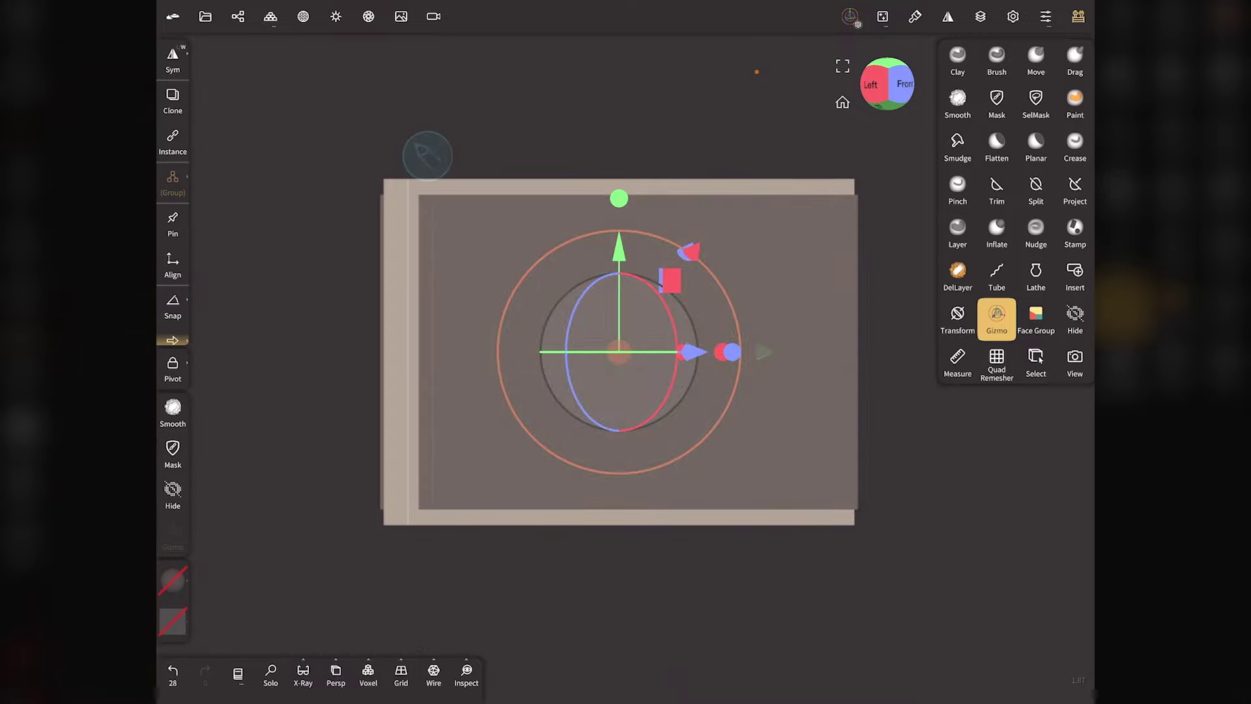
click(958, 319)
mouse_move(847, 75)
mouse_down()
mouse_move(707, 77)
mouse_move(335, 178)
mouse_up()
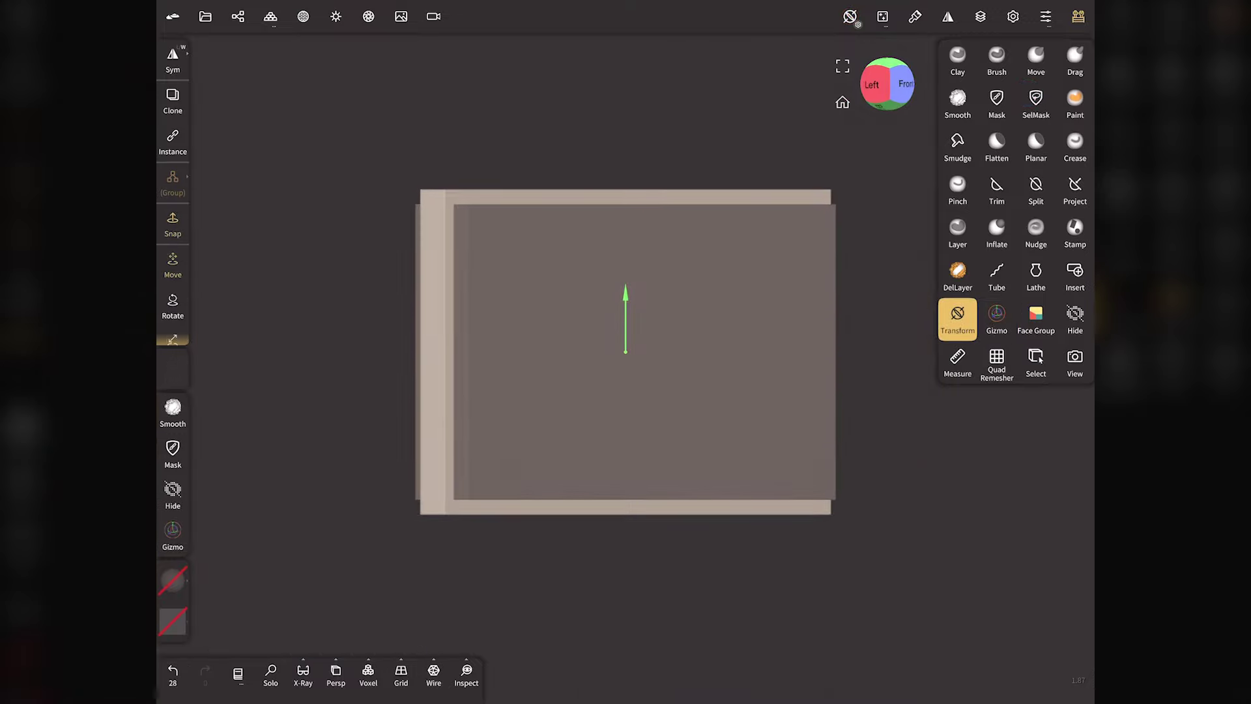
- Hide the inner Box and add Box 1 to the selection
scroll(322, 253, up, 3)
scroll(323, 253, up, 2)
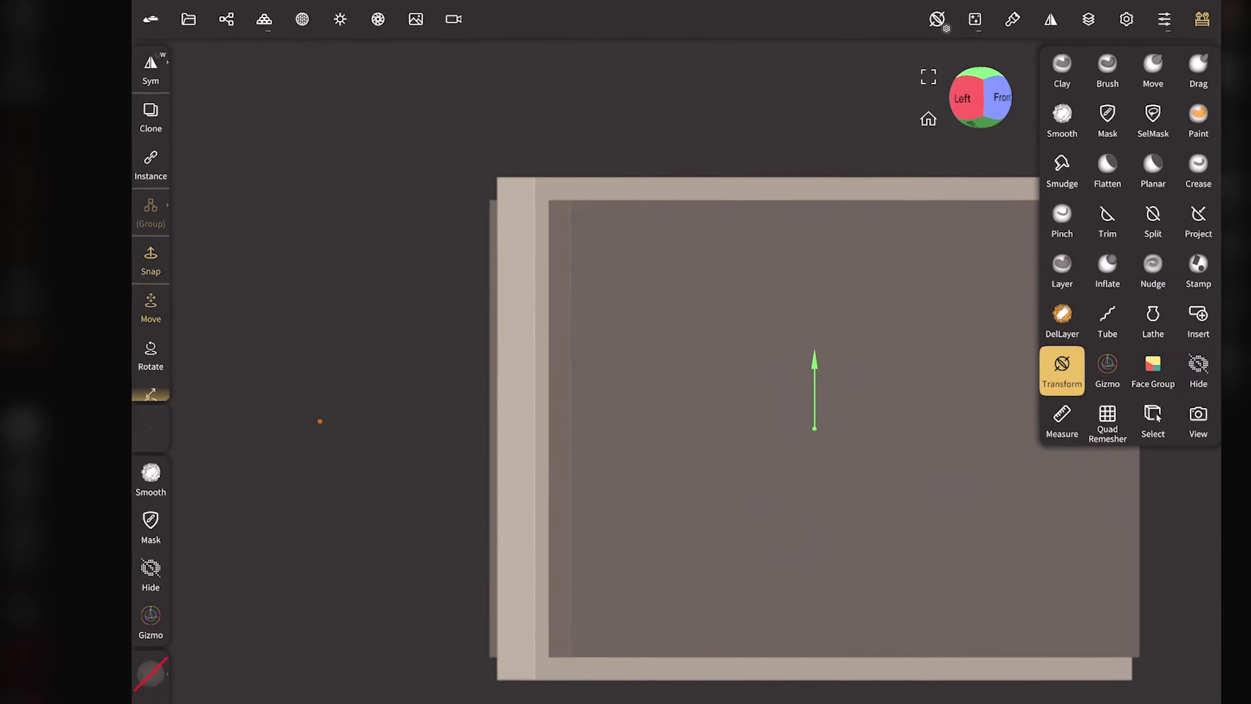
click(225, 19)
click(399, 250)
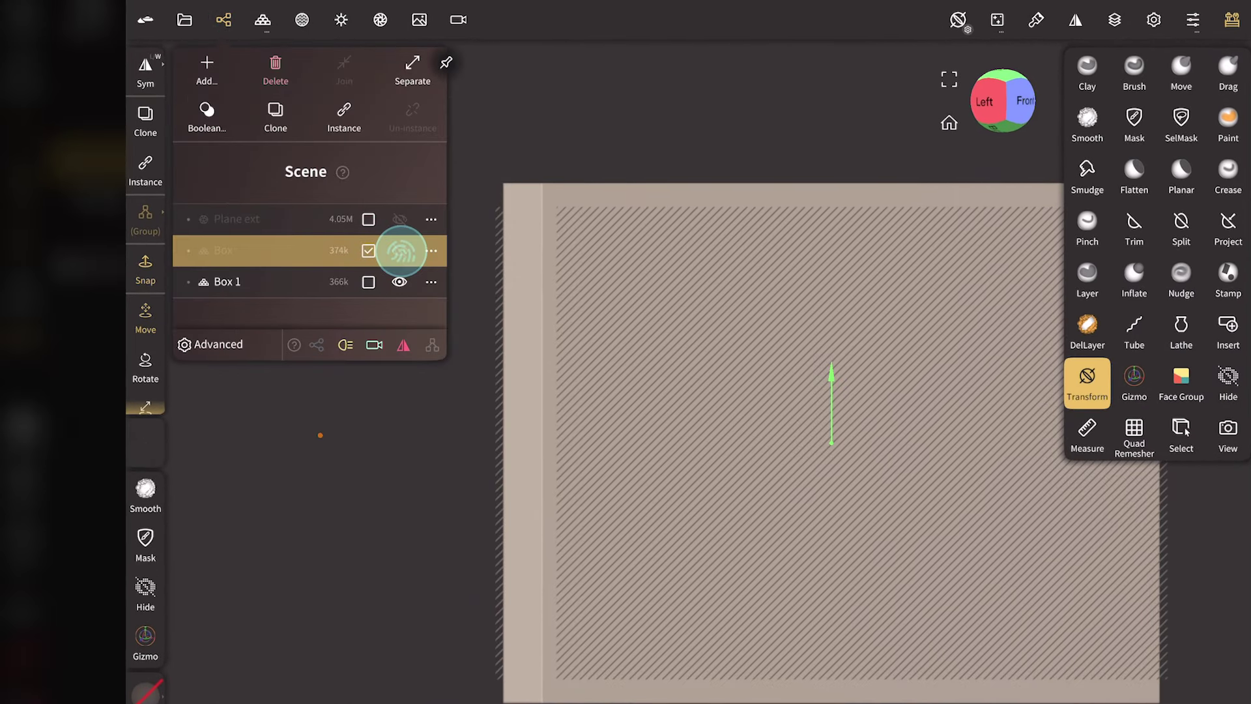
click(369, 282)
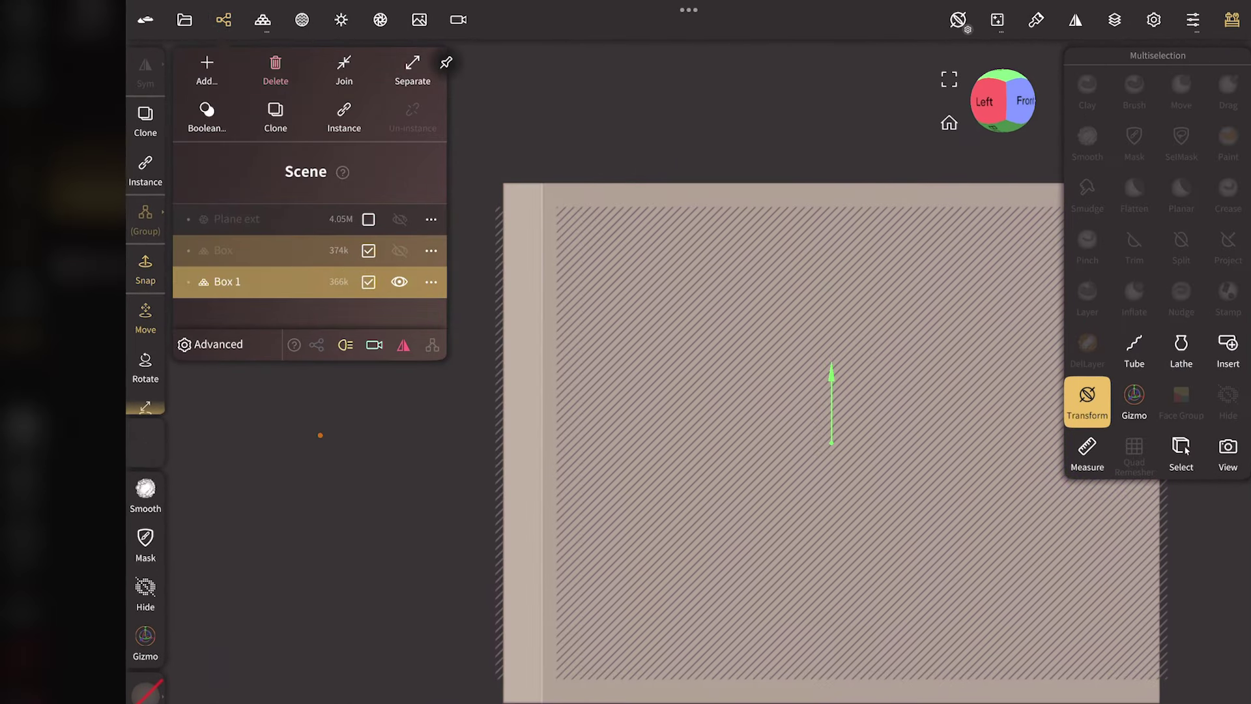
- Run a Boolean subtraction to cut the box out, then snap to Front view
click(206, 112)
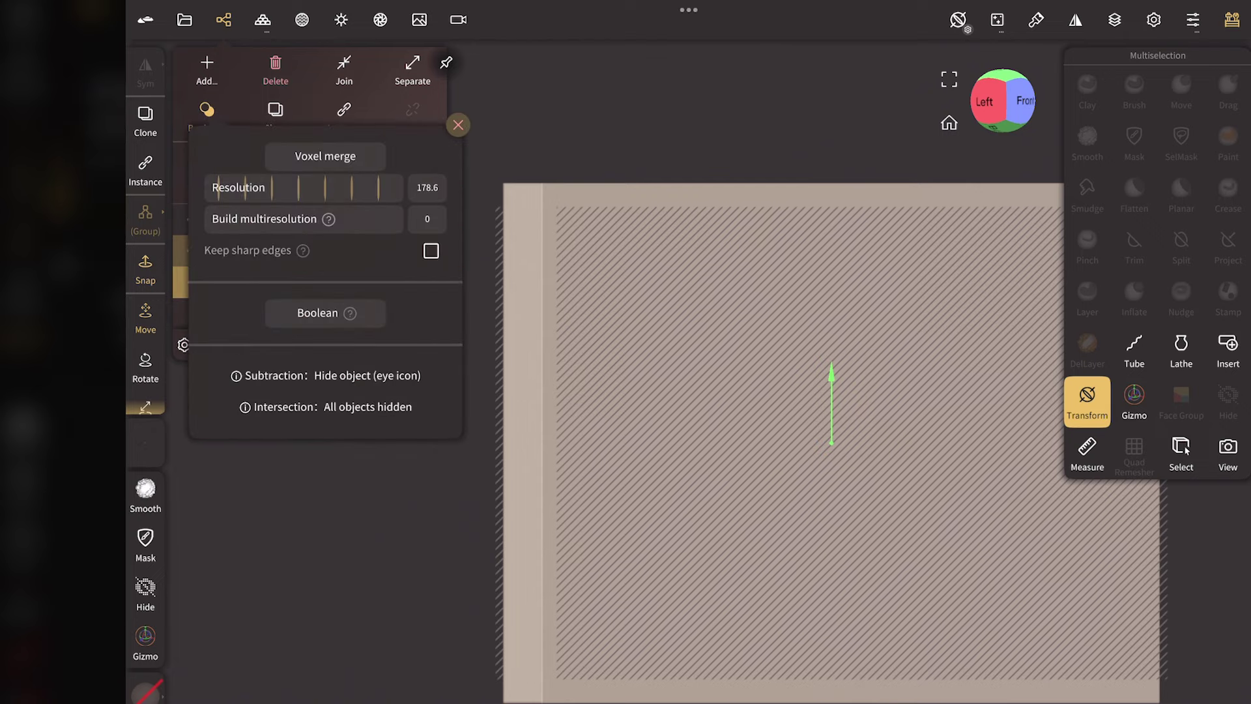
click(304, 312)
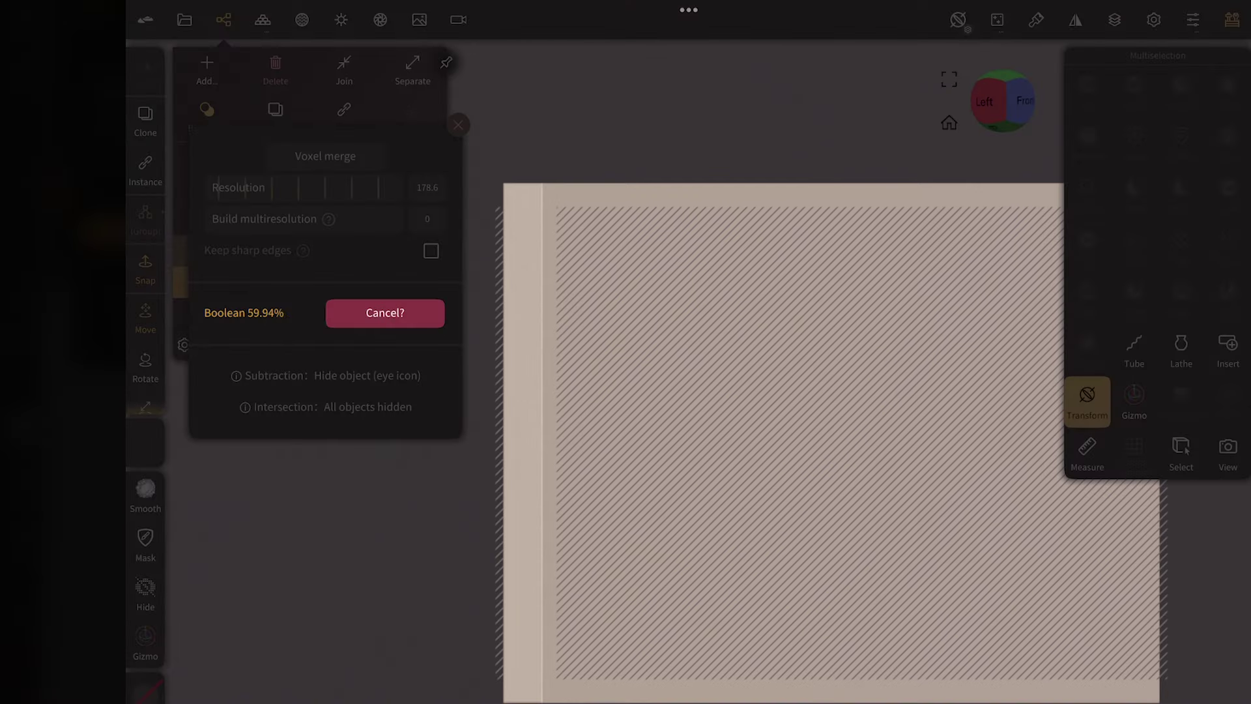
click(318, 362)
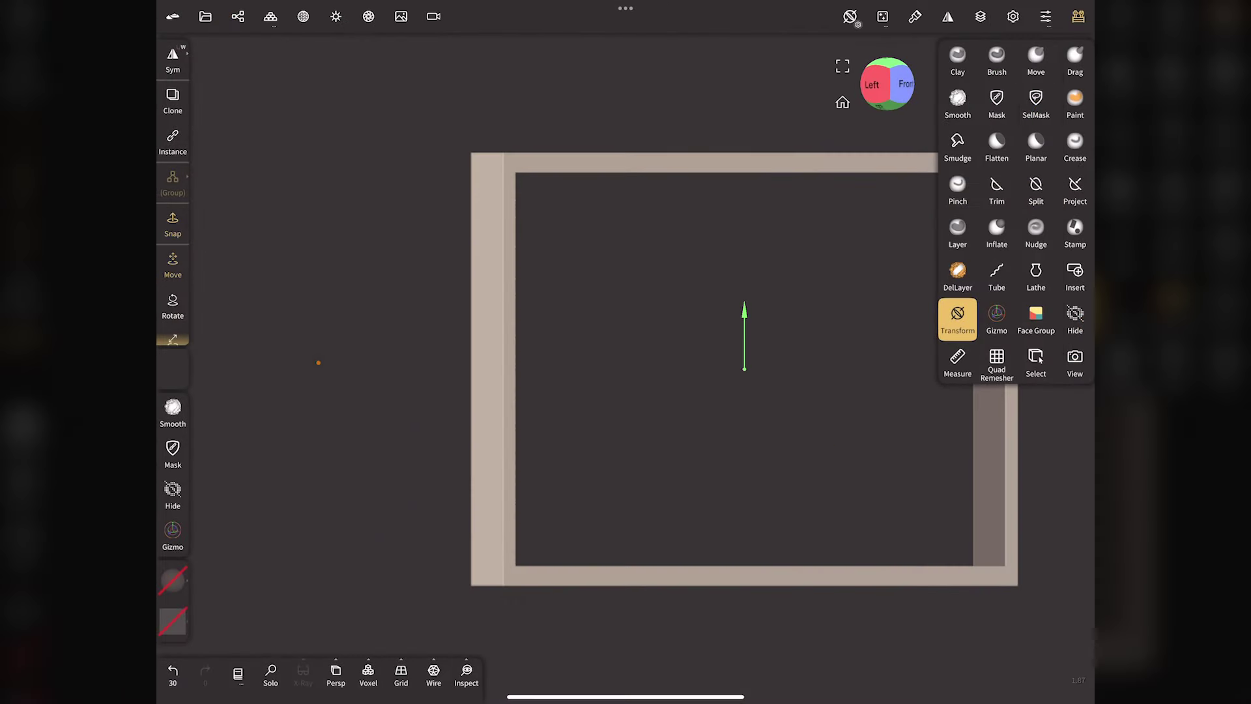
click(843, 102)
click(850, 81)
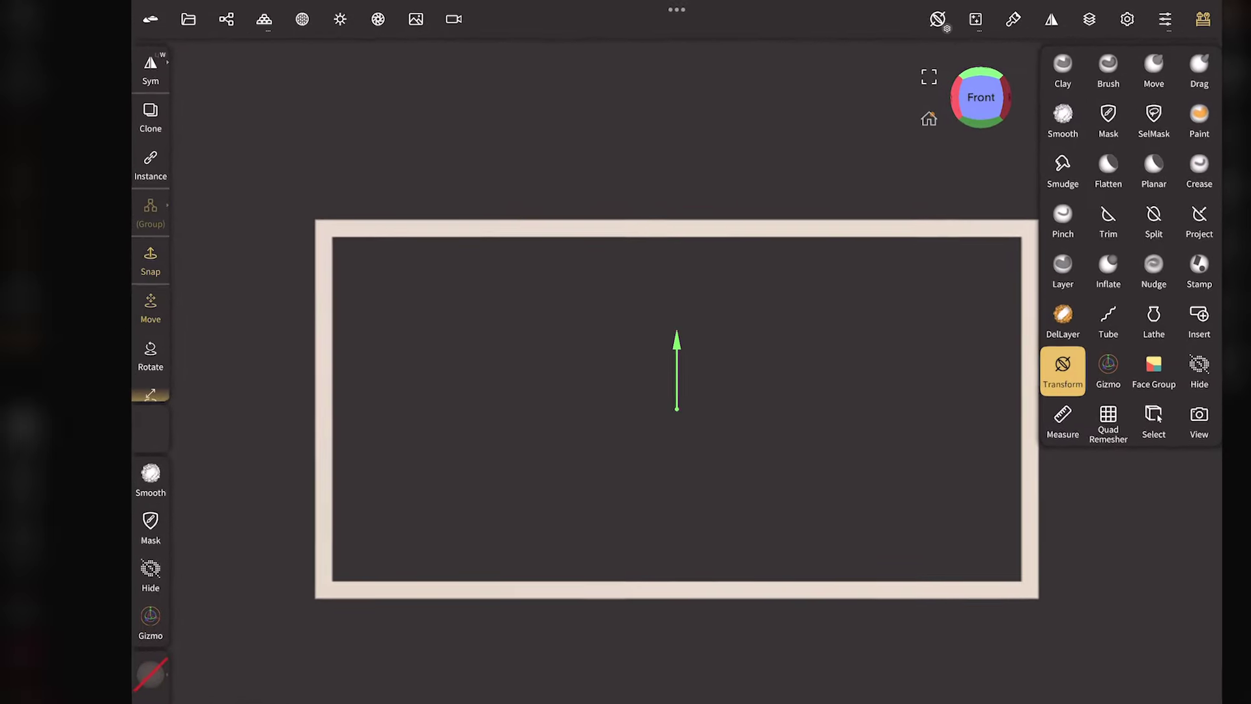
- Add a new box, widen it along X and squash it along Y into a bar
click(226, 19)
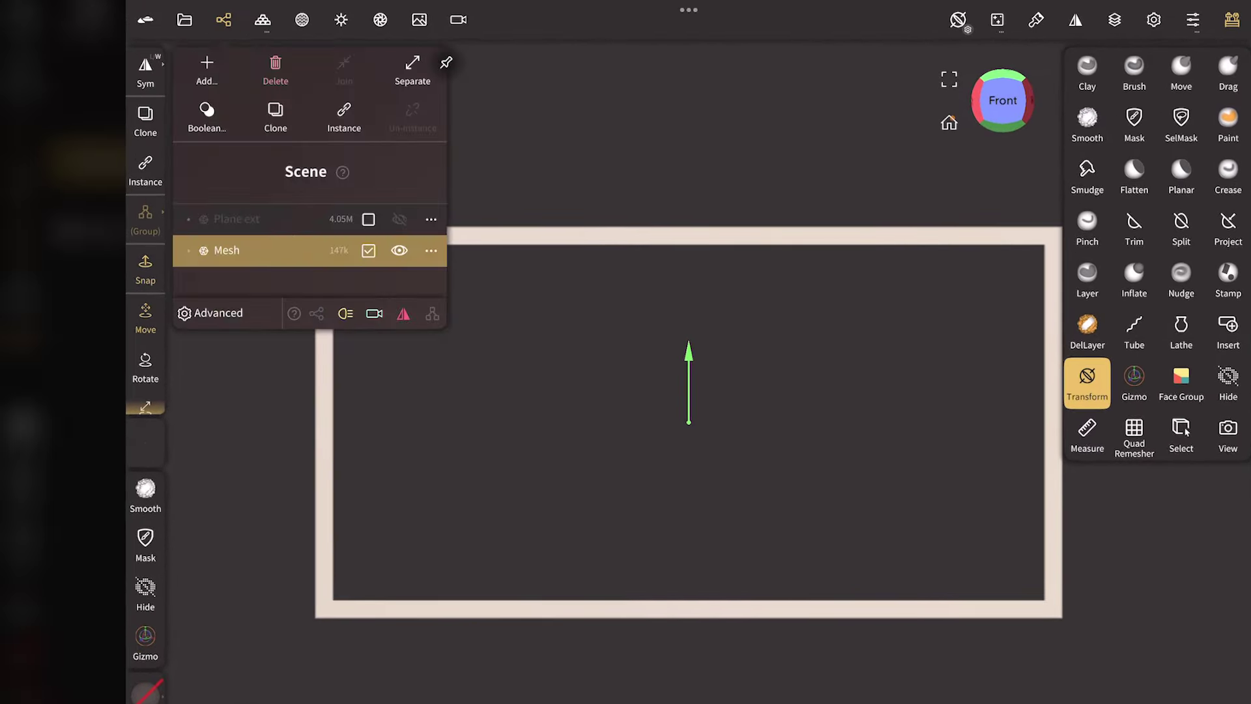
click(207, 68)
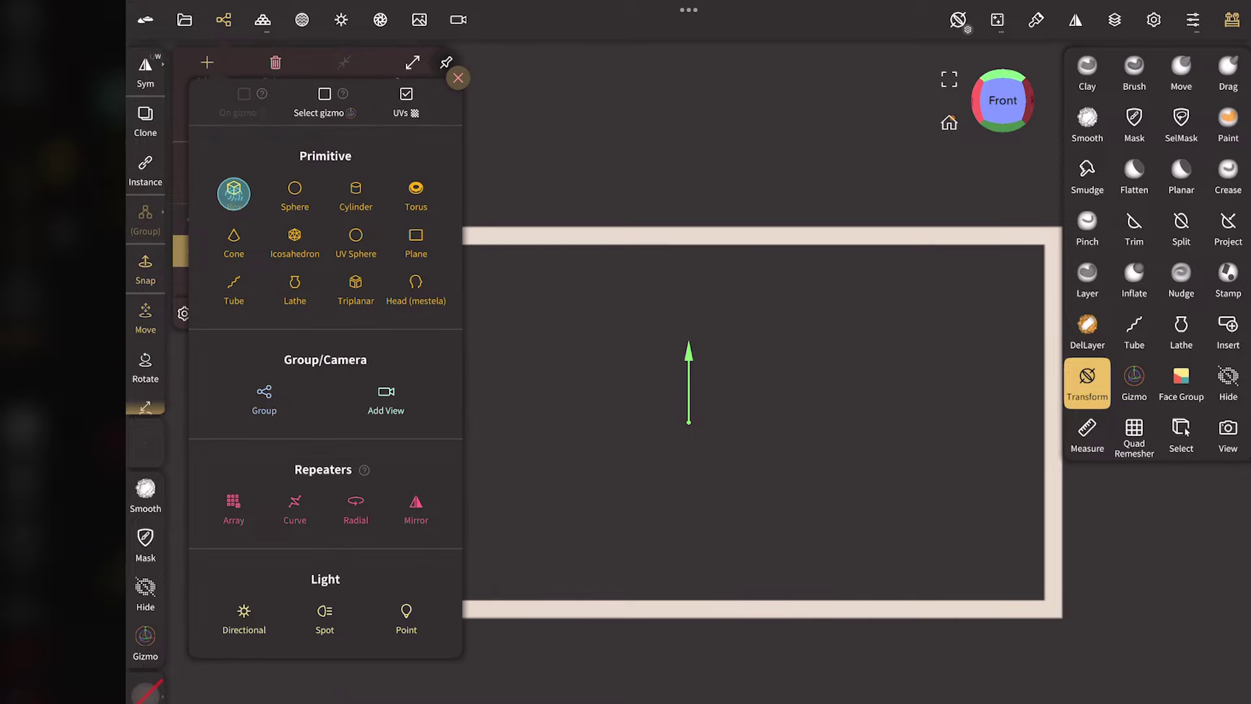
click(233, 194)
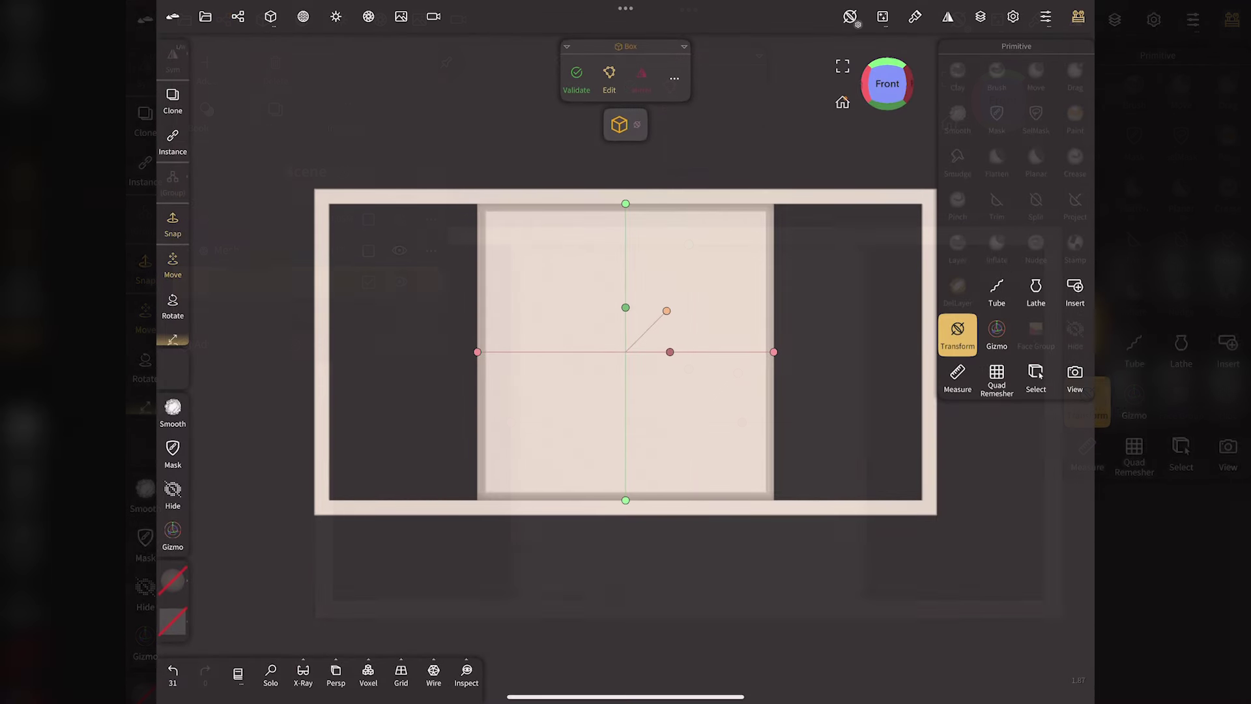
drag(670, 351, 847, 360)
drag(626, 307, 632, 451)
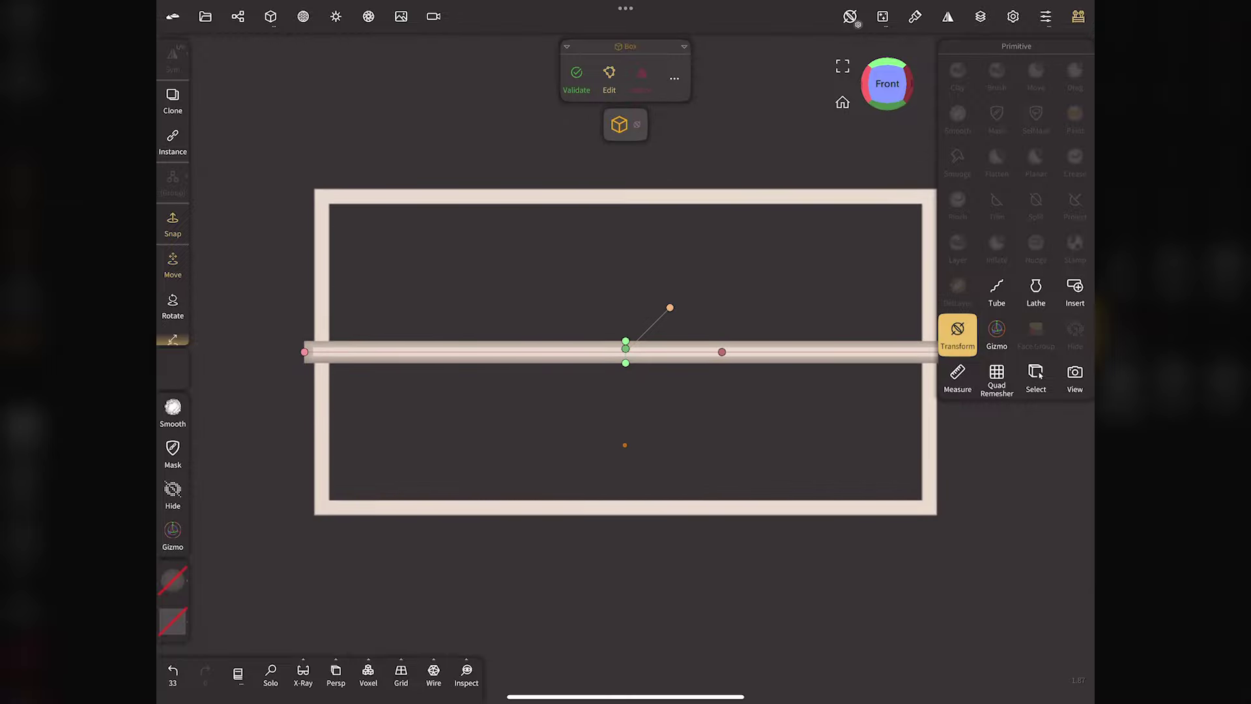
click(997, 332)
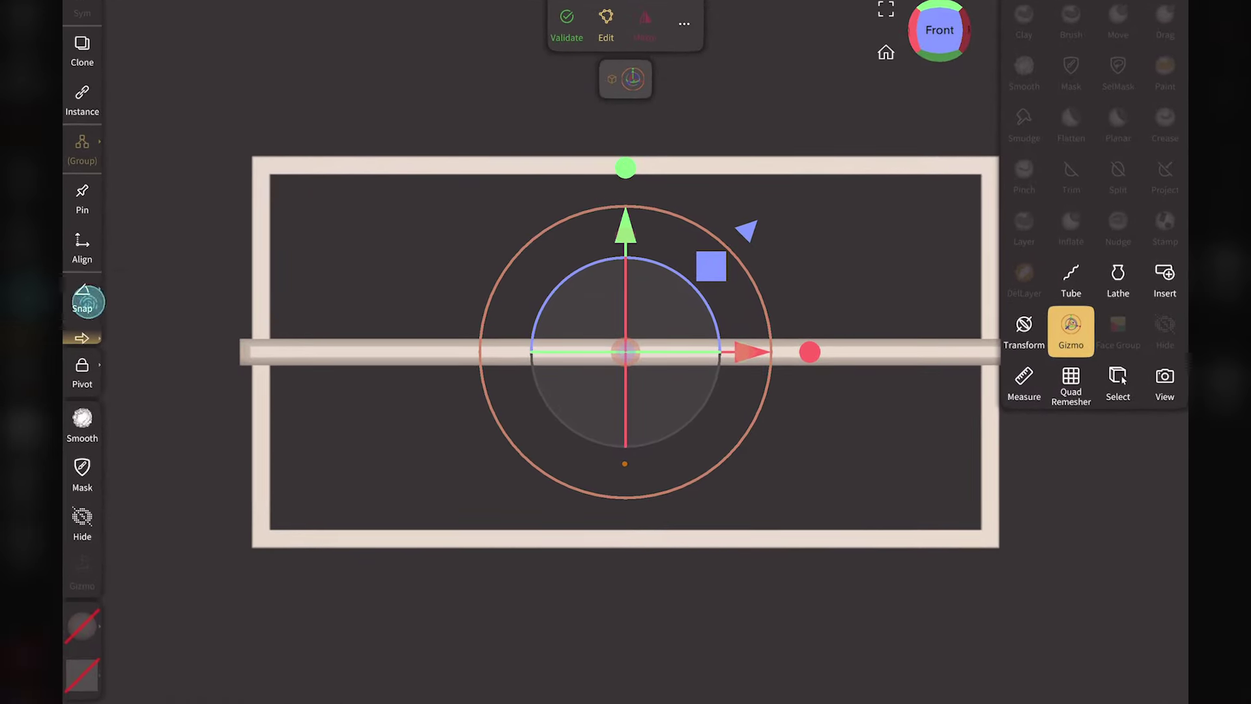
- Set the snap angle to 26.5° and rotate the bar by that angle
click(173, 305)
click(139, 296)
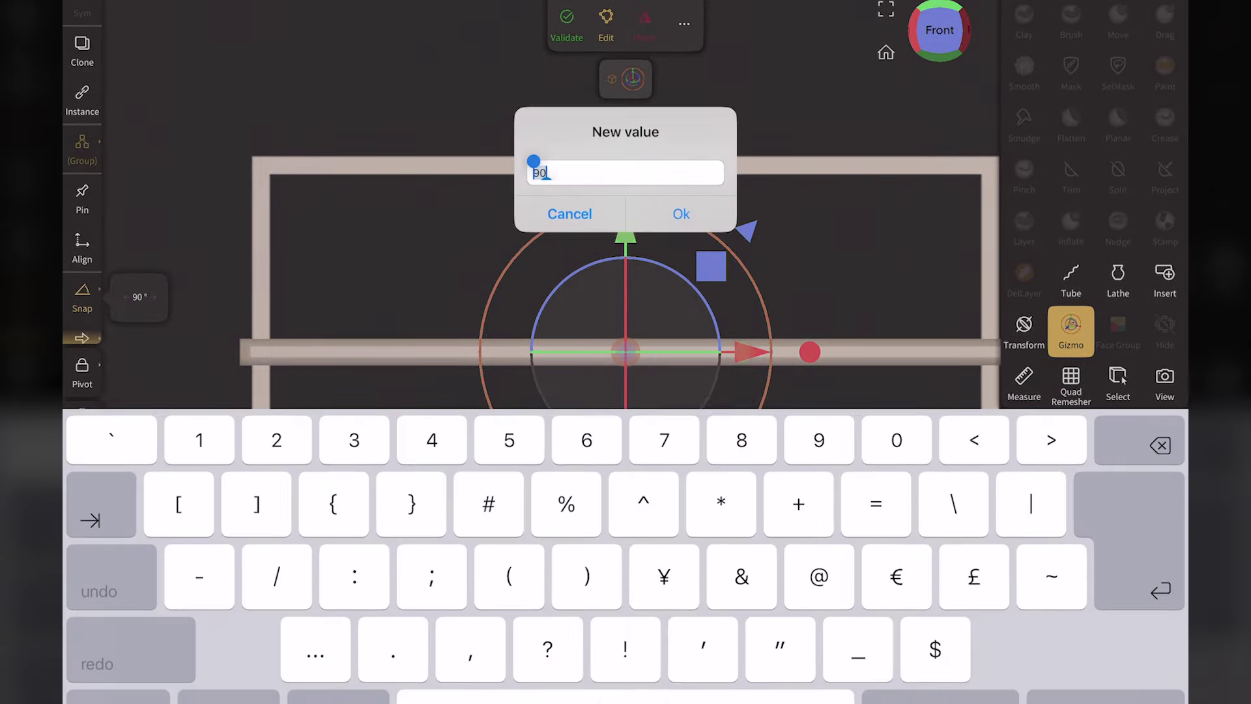
text(26.5)
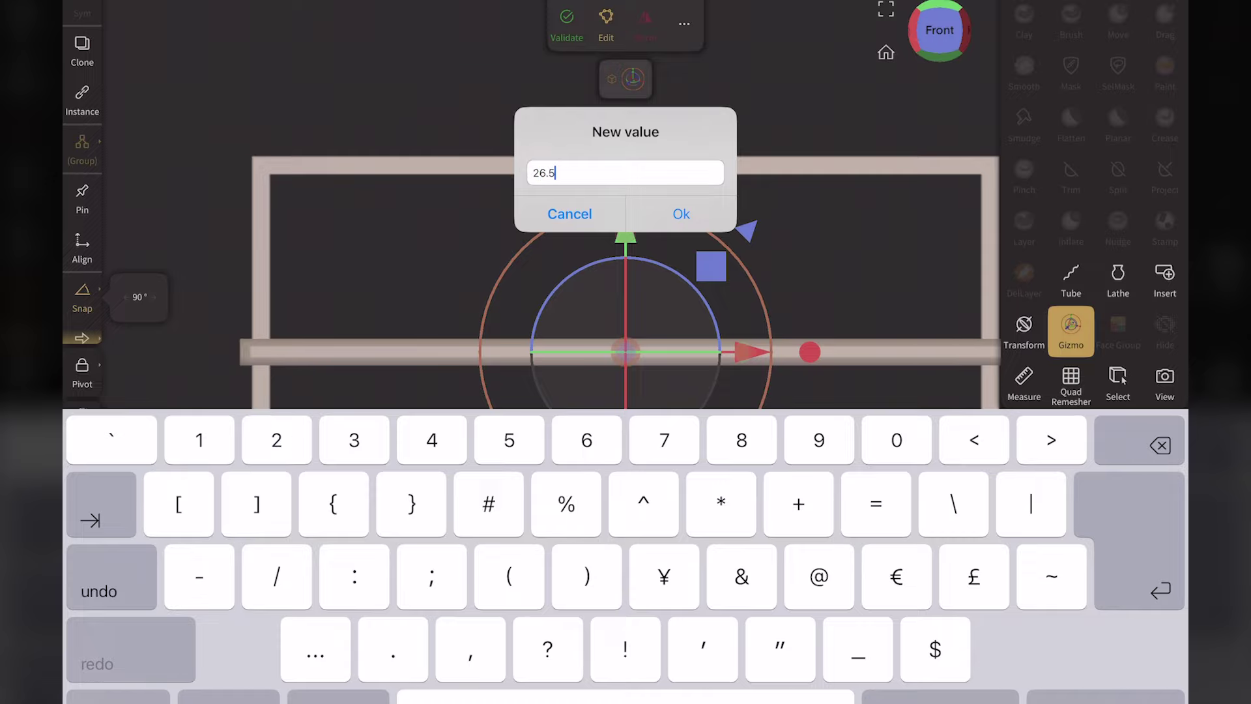
click(681, 213)
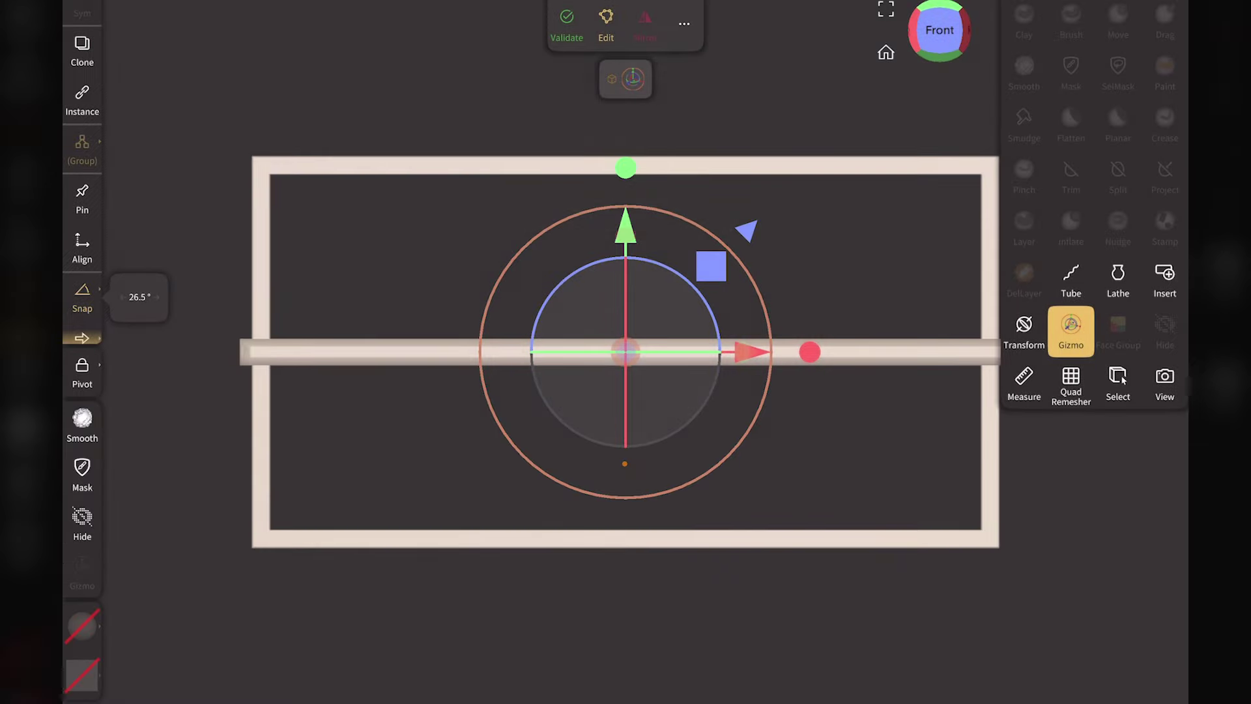
drag(714, 319, 690, 283)
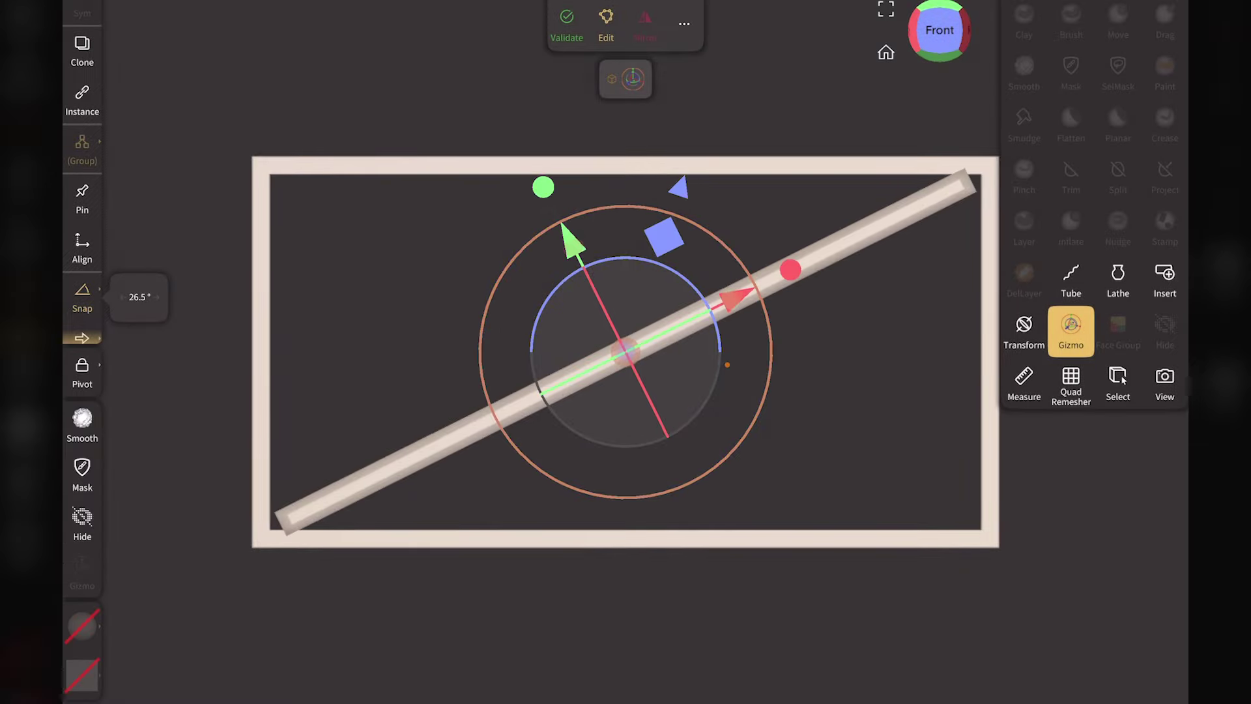
- Stretch the bar to the frame corners, shrink its depth in Left view, and slim it
drag(790, 269, 790, 269)
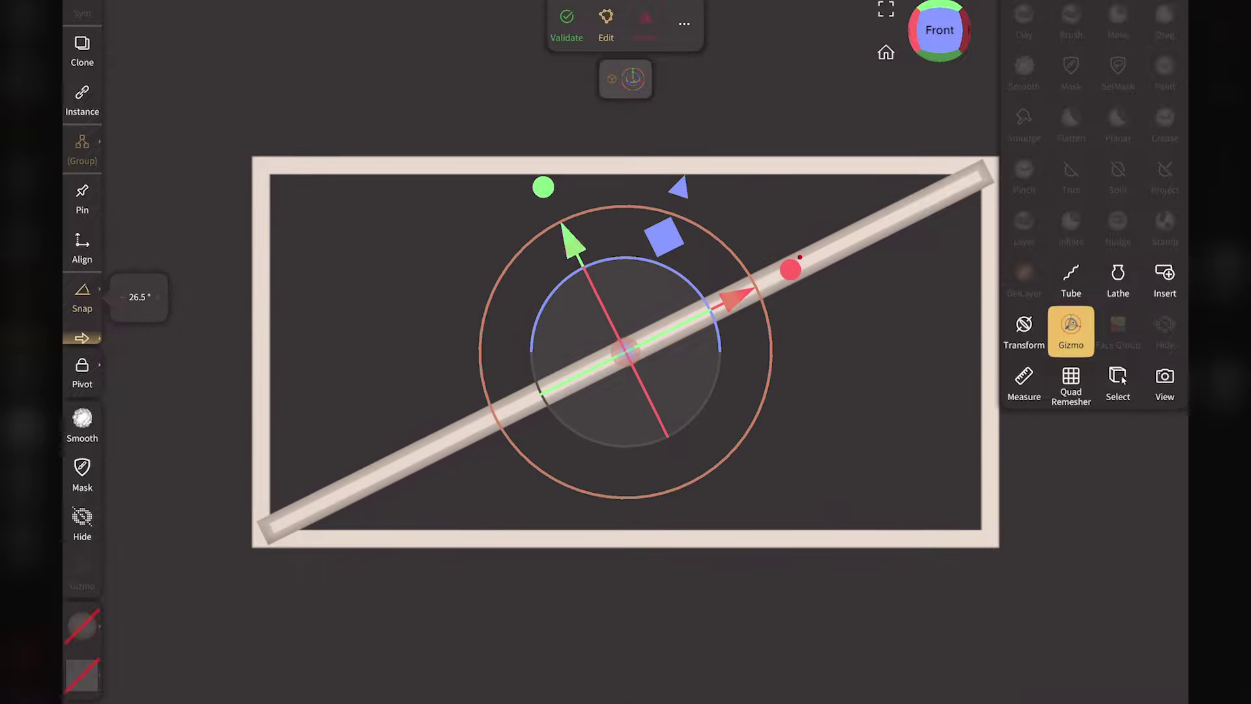
drag(939, 30, 957, 40)
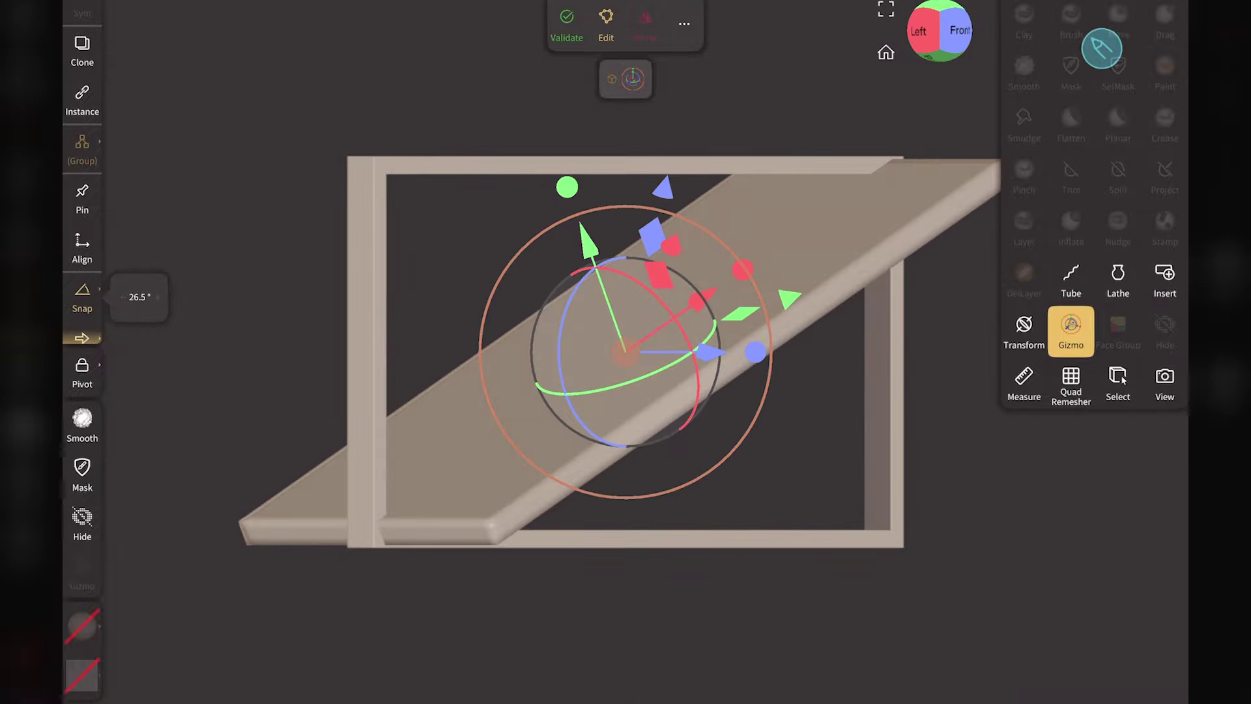
click(940, 31)
drag(810, 351, 810, 350)
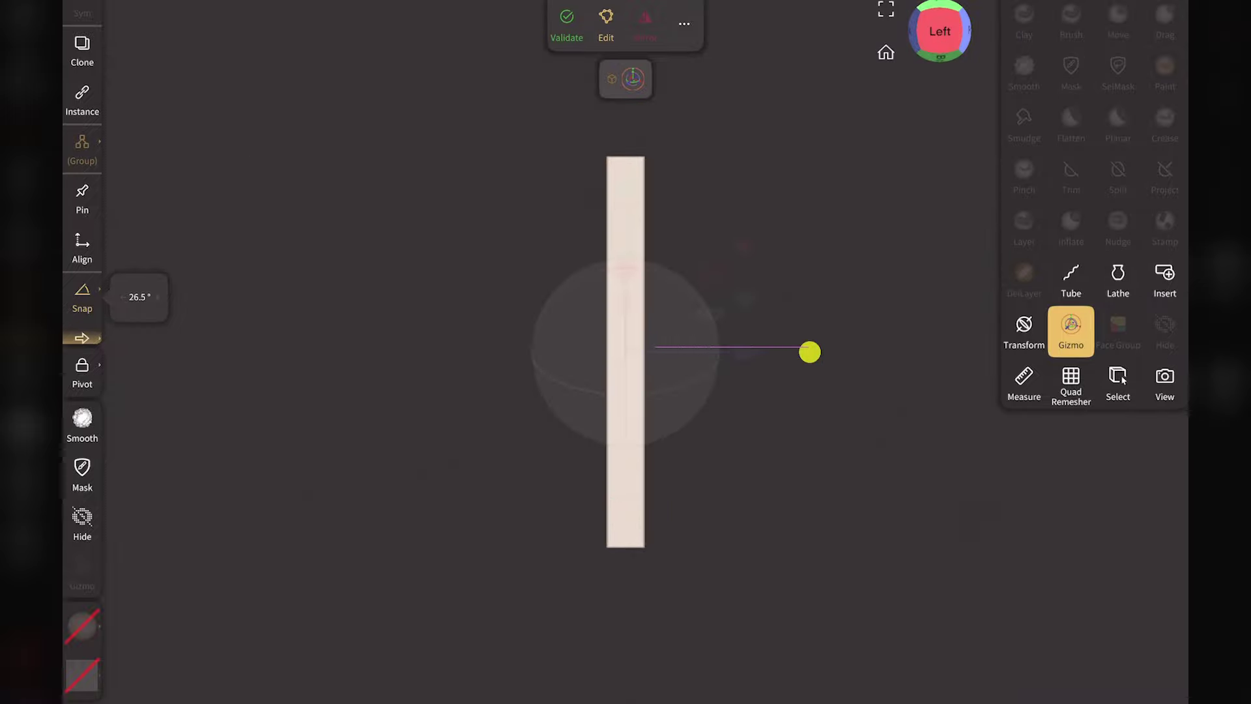
drag(938, 32, 863, 29)
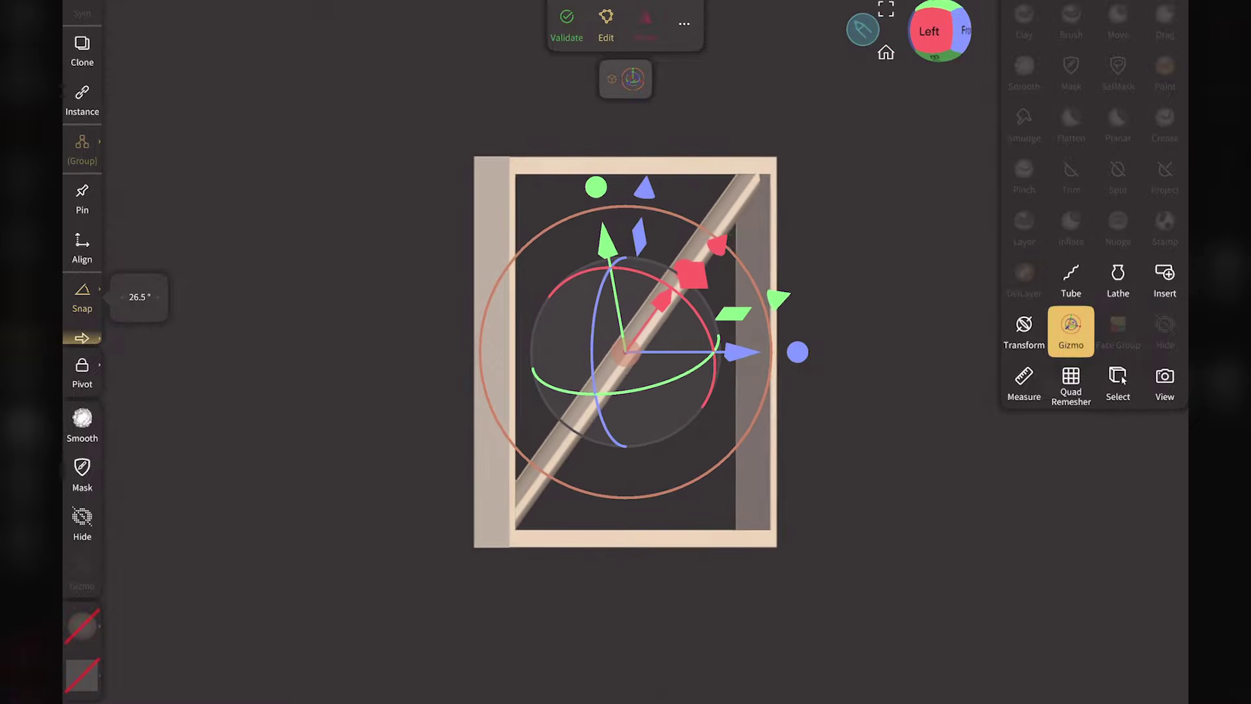
drag(797, 351, 894, 352)
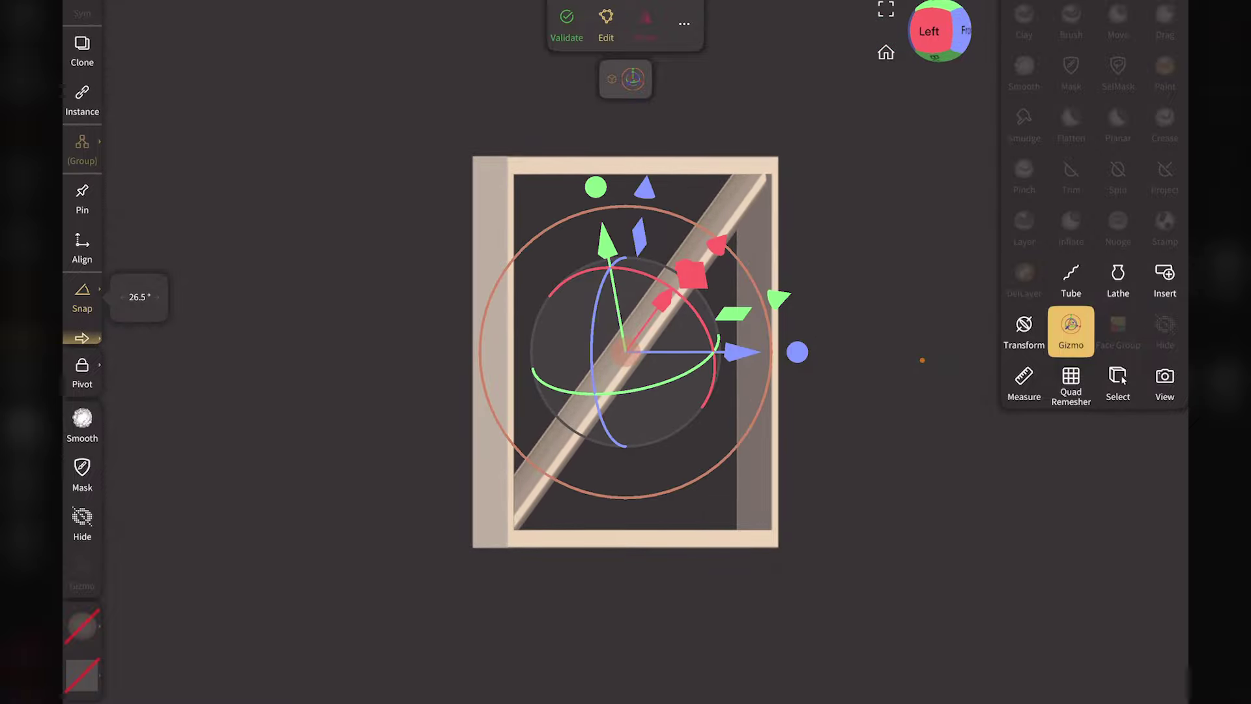
click(963, 31)
drag(543, 187, 570, 260)
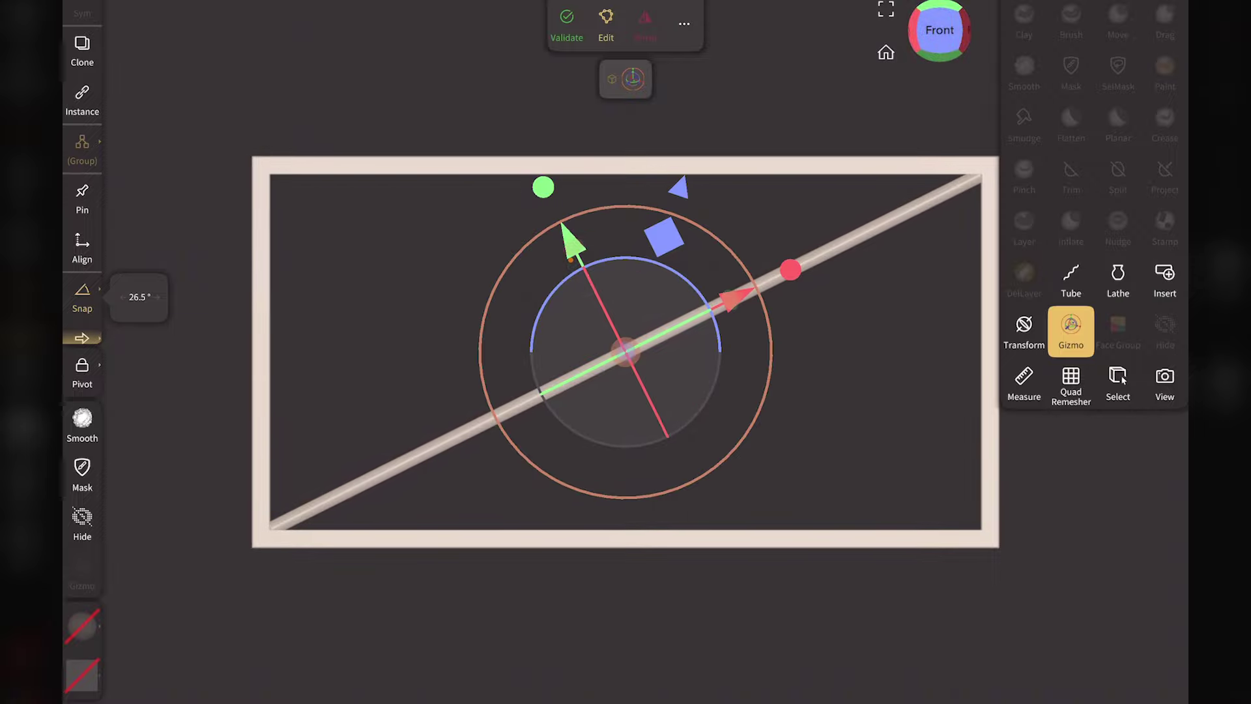
drag(790, 269, 791, 269)
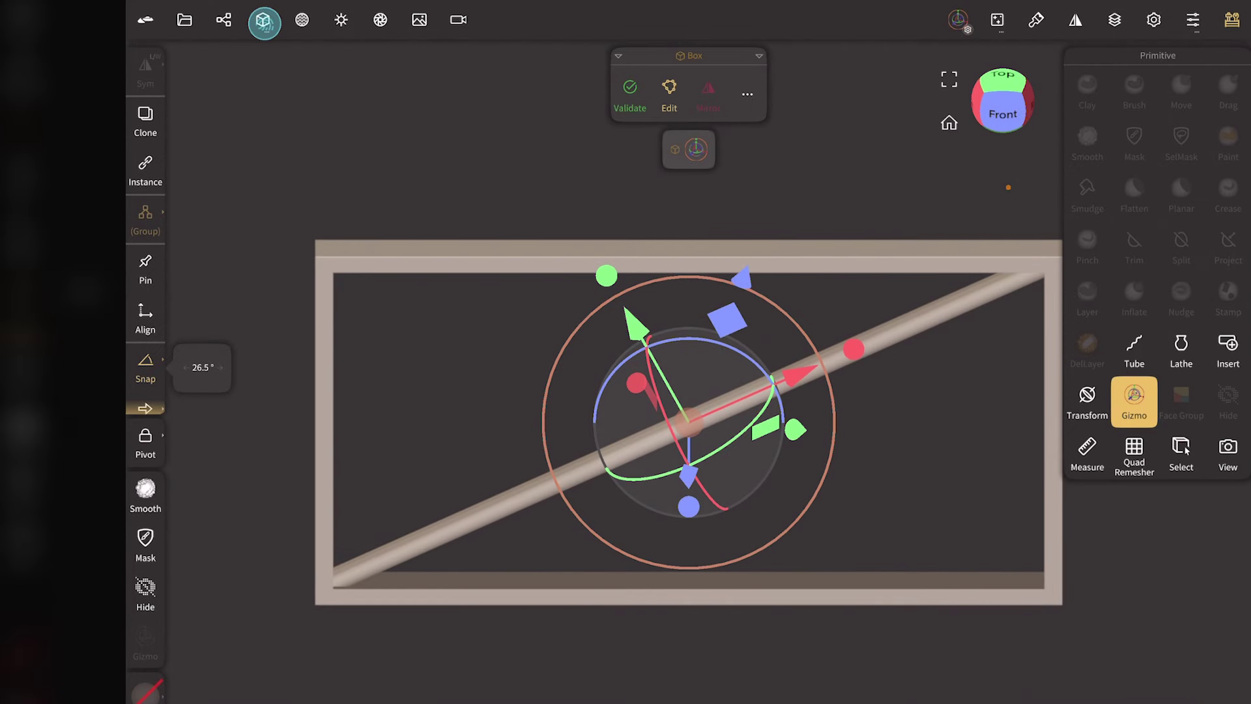
- Give the bar post and linear subdivision of 4 and validate the box
click(264, 22)
drag(348, 326, 365, 326)
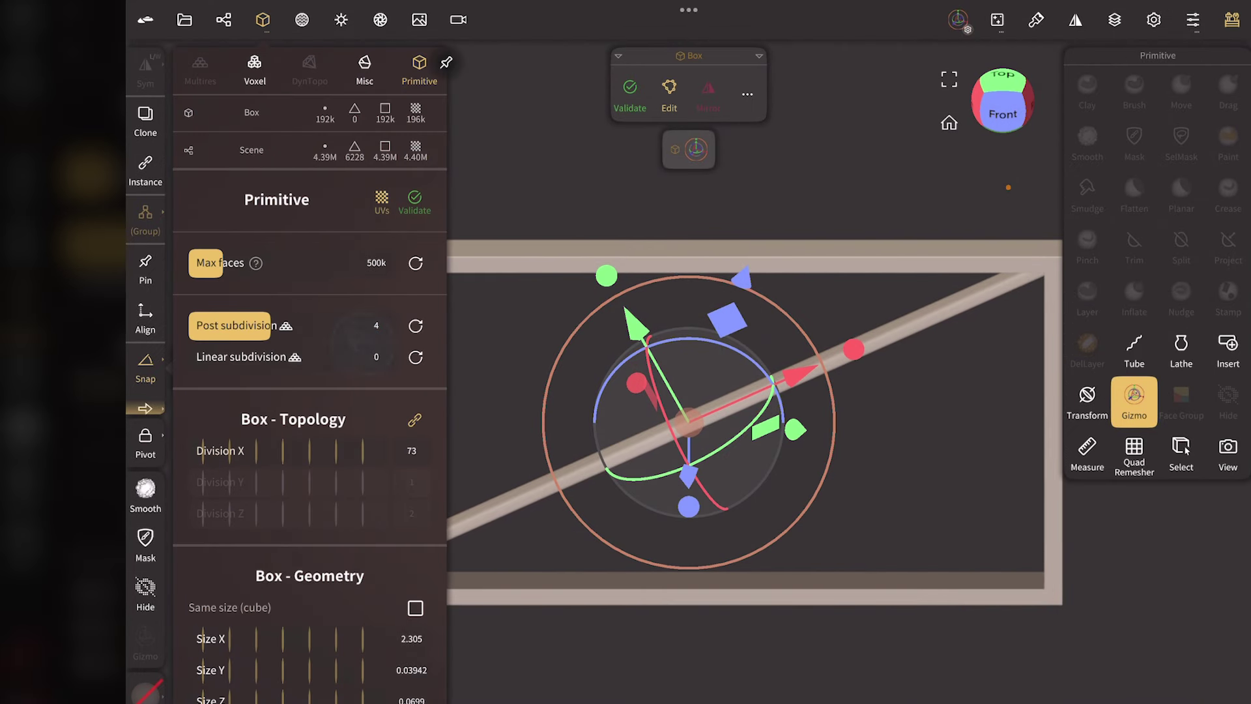
mouse_move(275, 364)
mouse_down()
mouse_move(334, 363)
mouse_move(309, 364)
mouse_up()
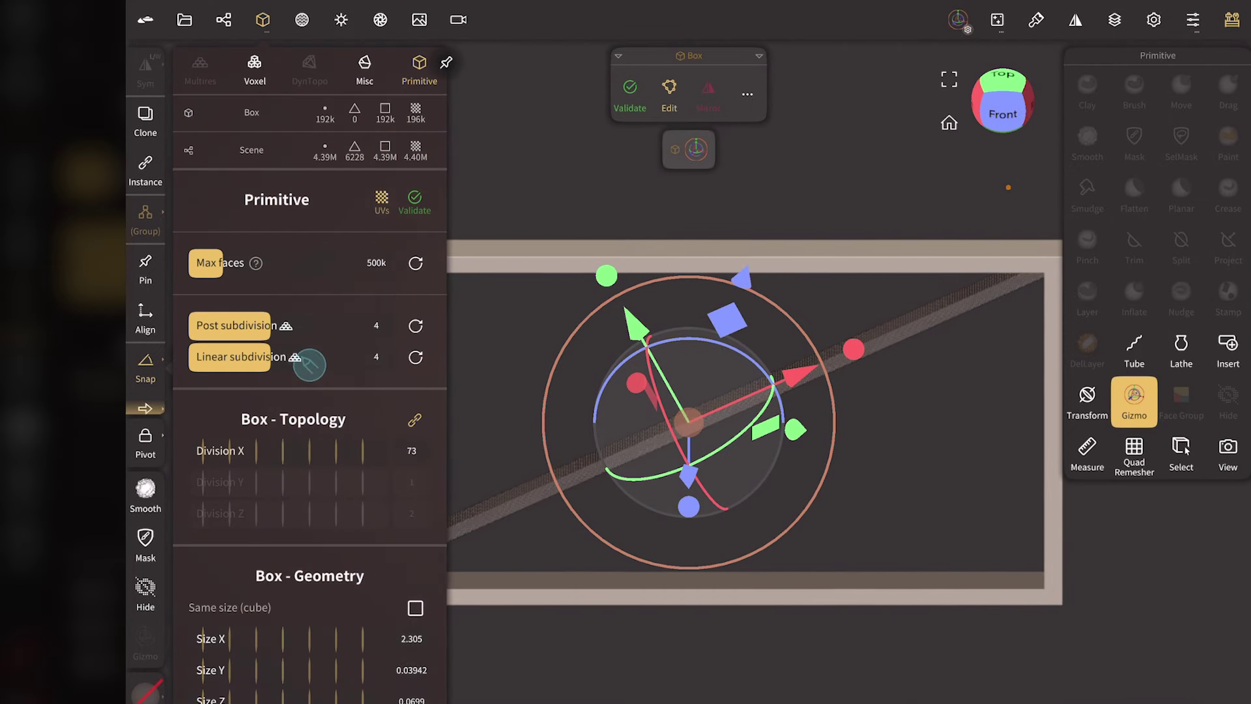
click(263, 20)
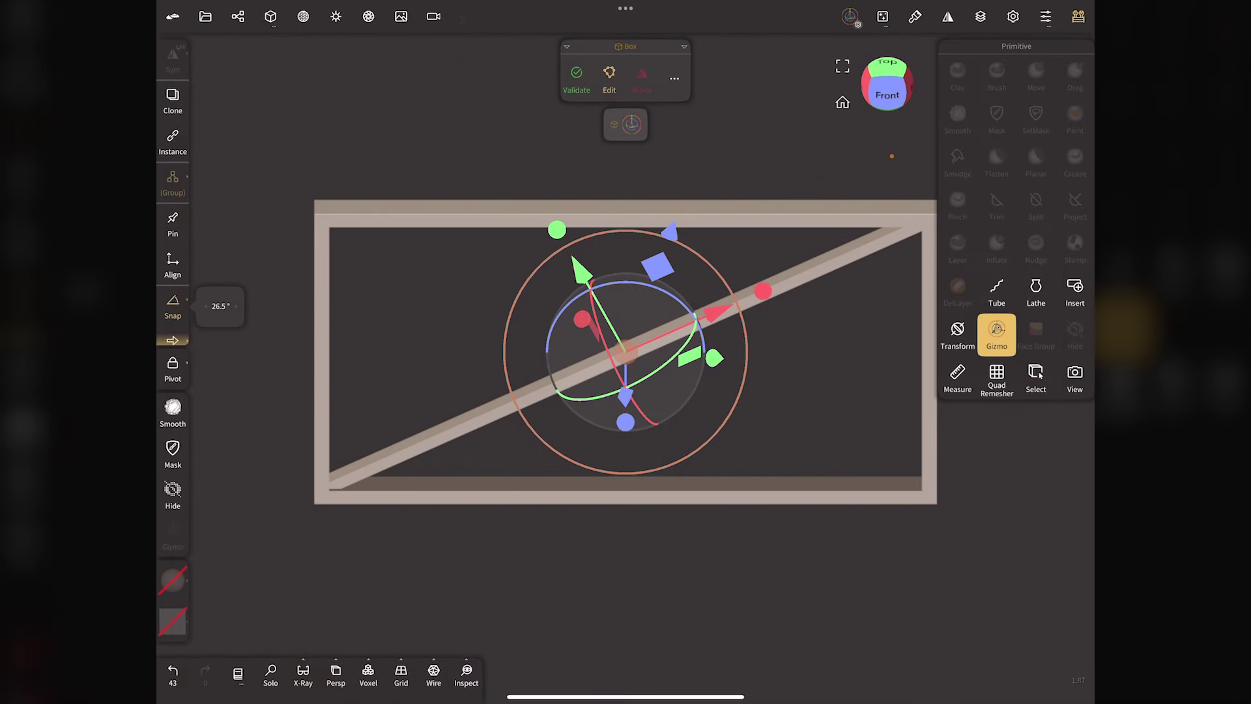
click(576, 73)
click(863, 104)
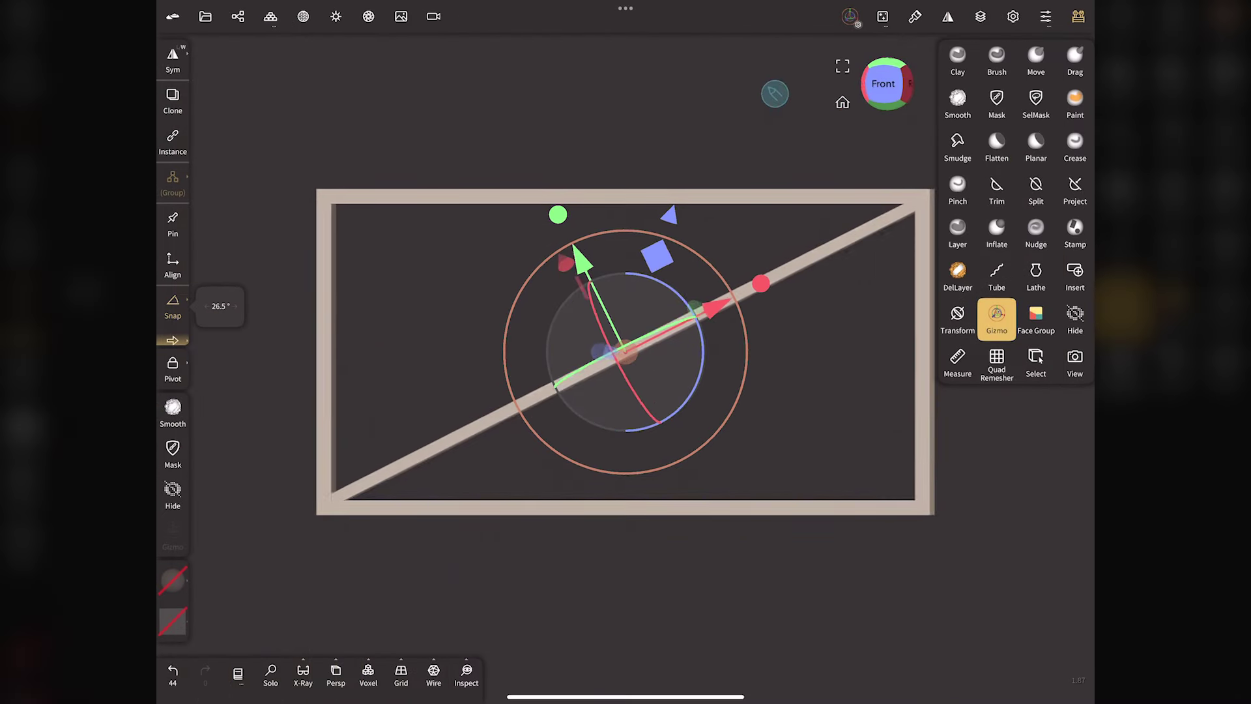
- Unhide the Plane ext lattice pattern object
mouse_move(773, 92)
mouse_down()
mouse_move(716, 85)
mouse_move(769, 84)
mouse_up()
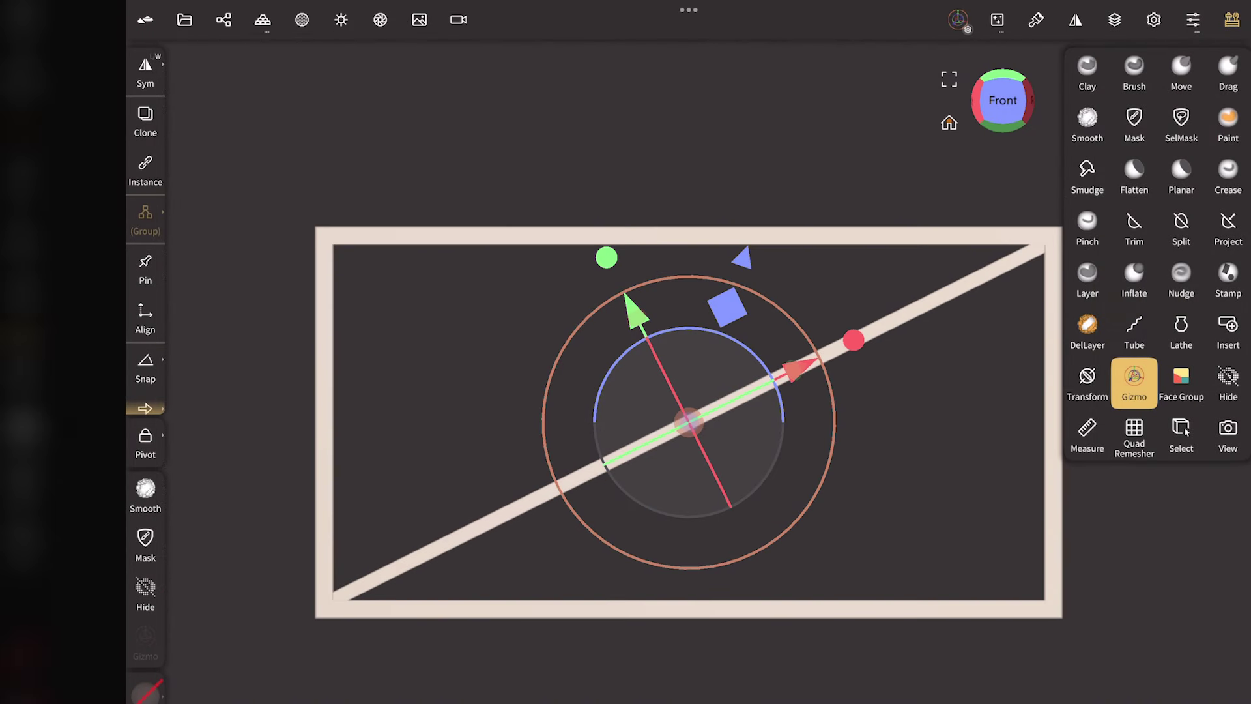
click(224, 20)
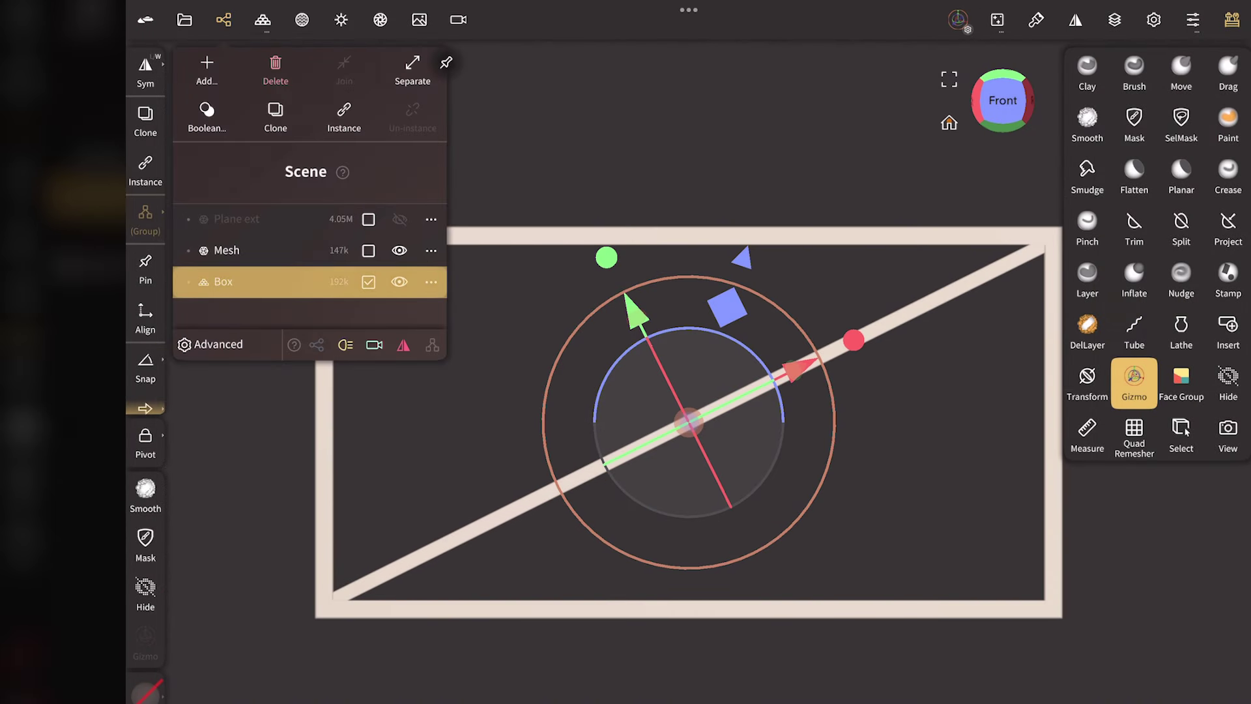
click(399, 220)
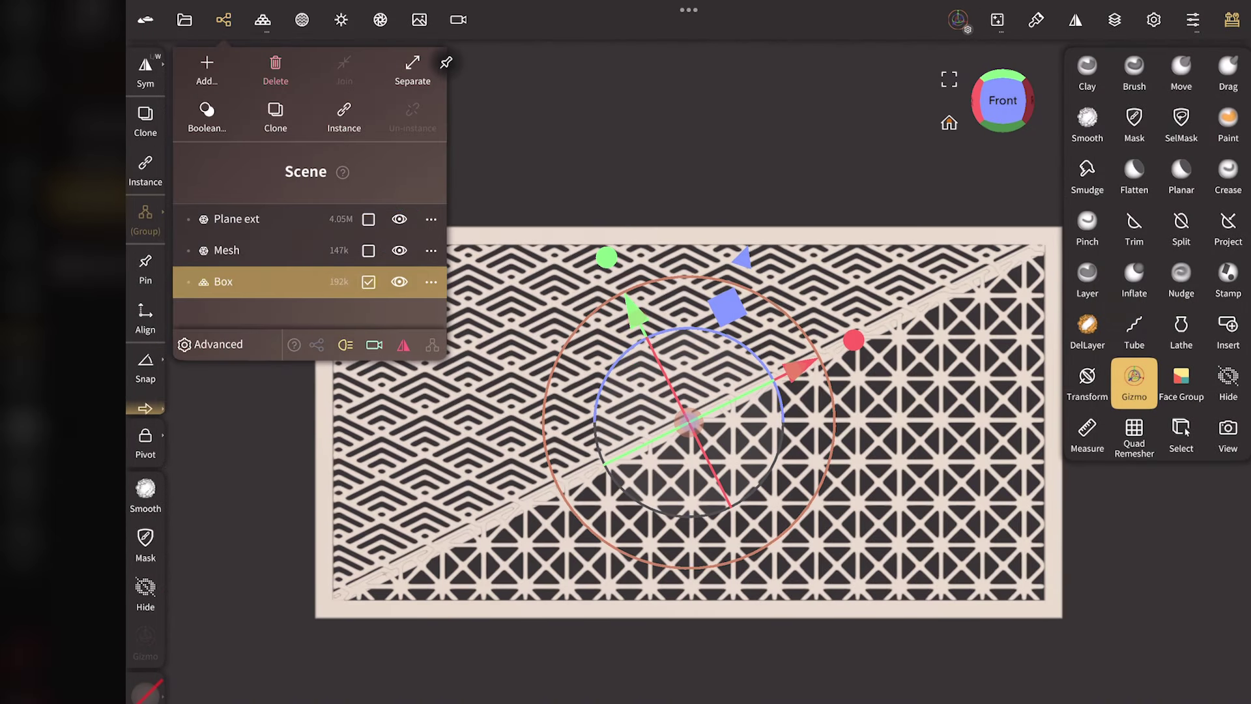
- Select Plane ext, show the grid in Left view, and move its origin onto the panel
click(237, 219)
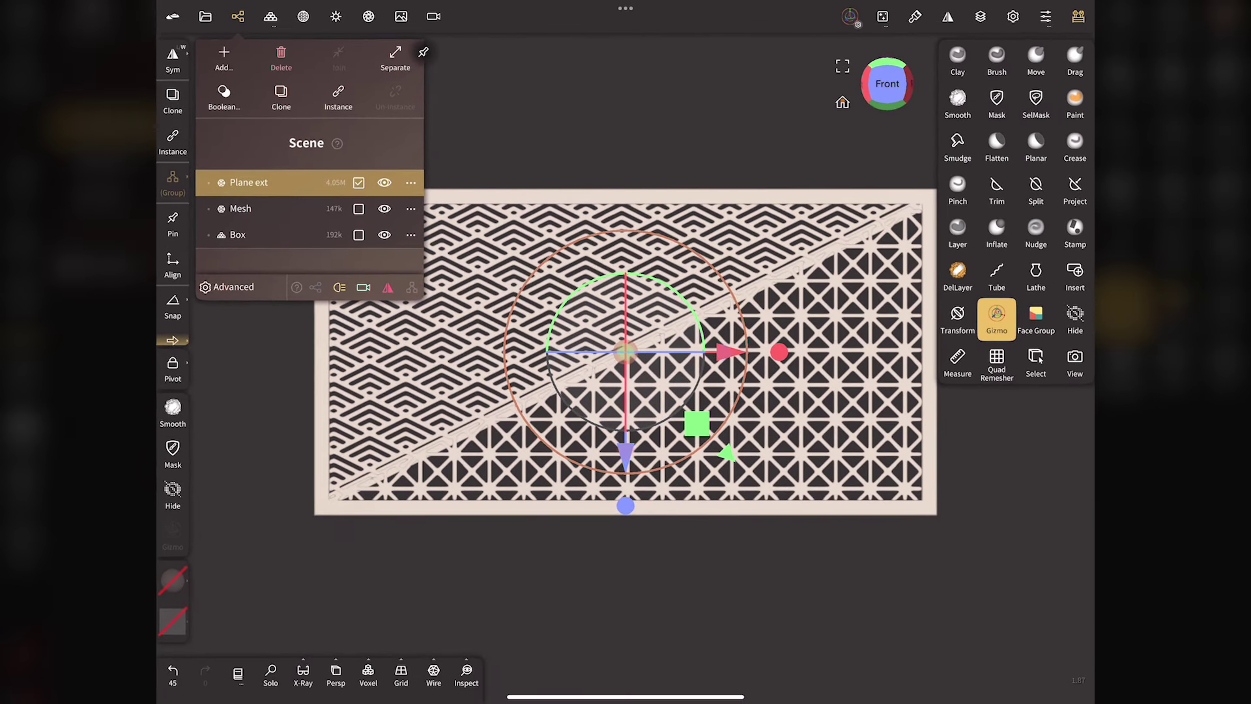
click(239, 16)
click(867, 83)
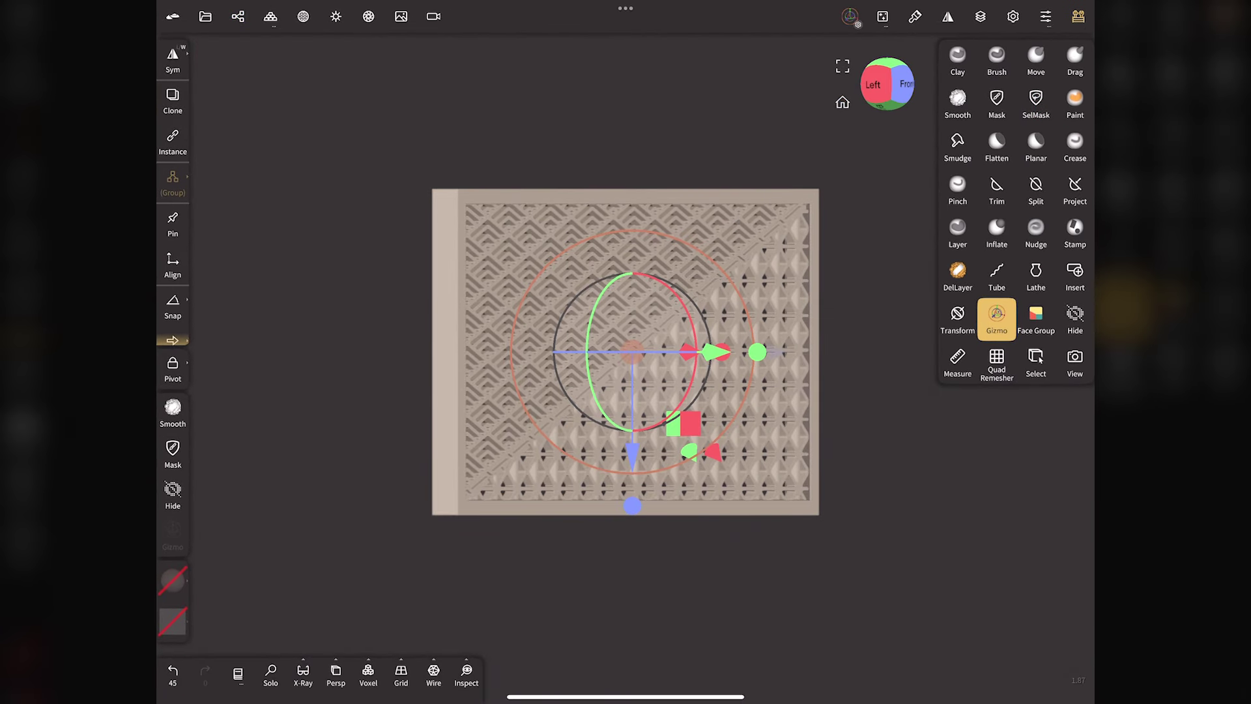
click(400, 675)
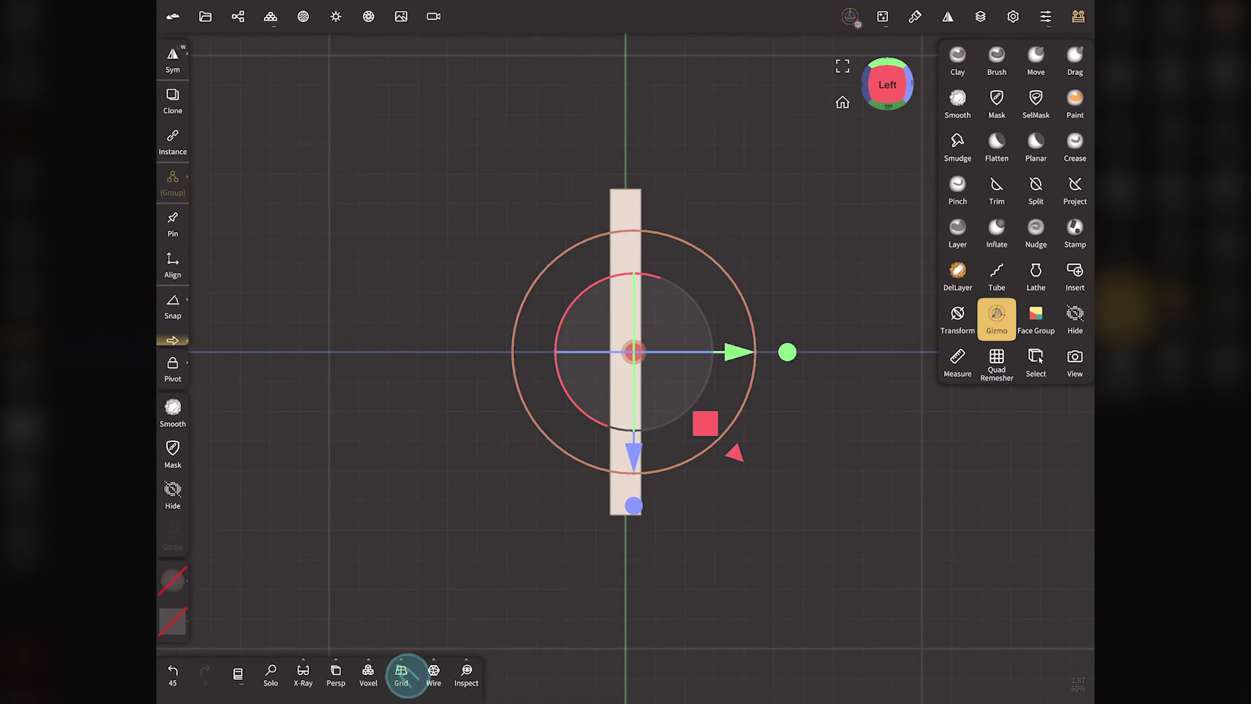
click(850, 16)
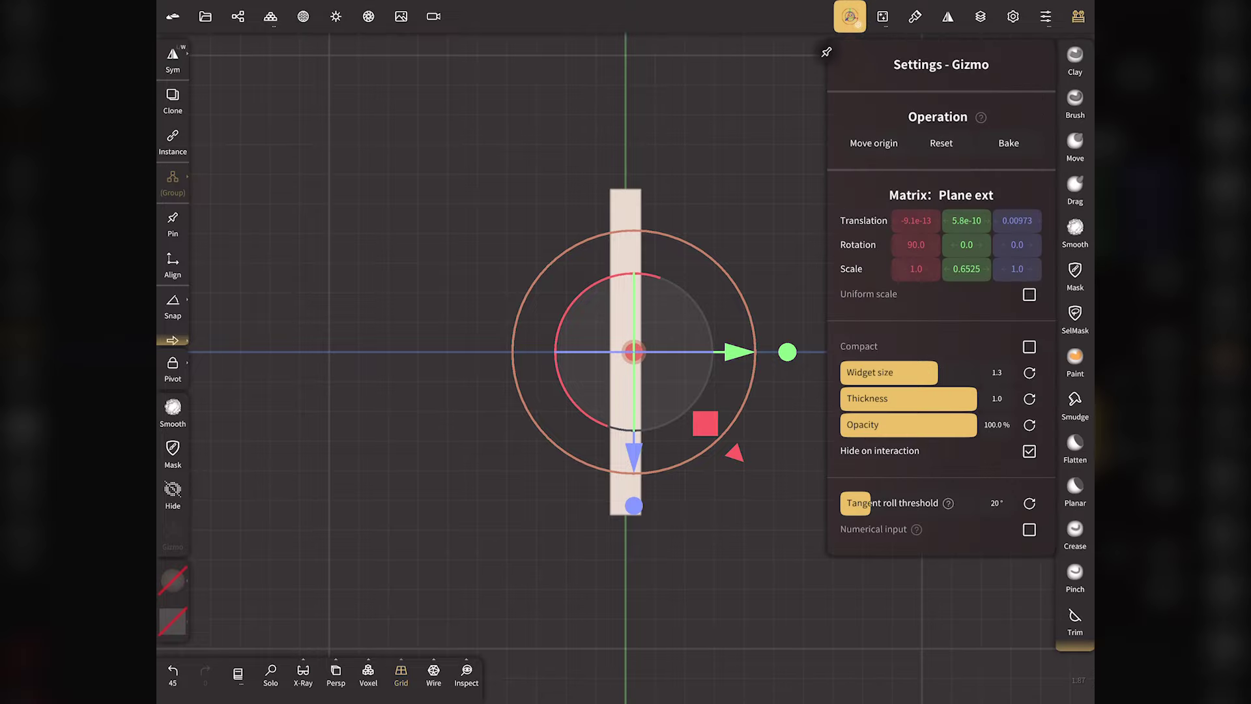
click(874, 143)
click(850, 16)
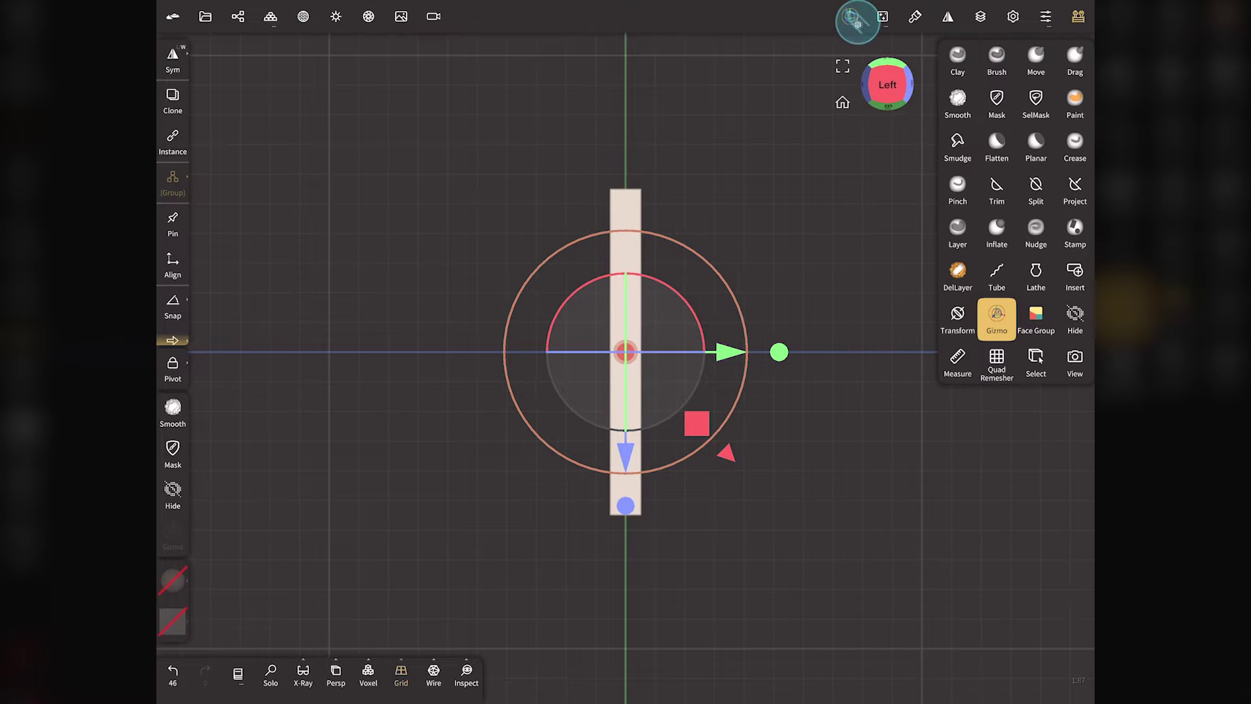
click(906, 85)
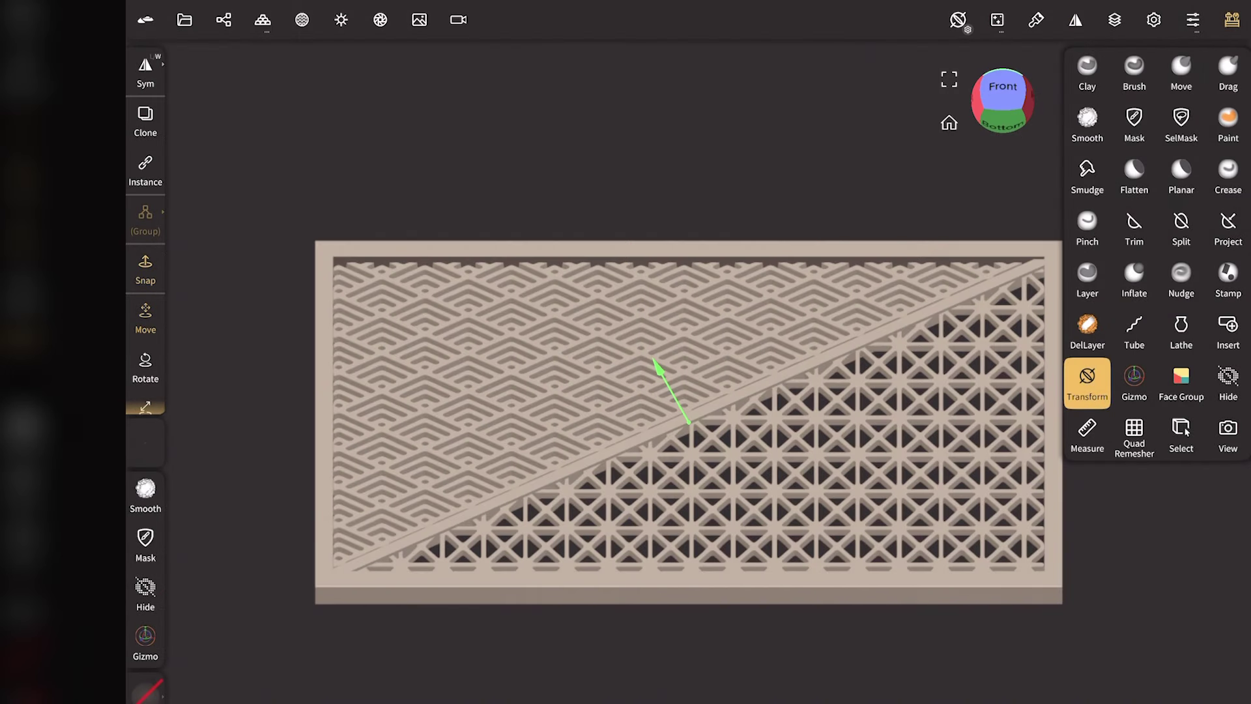
click(996, 248)
- Clone the Mesh and stretch the copy along Z in Bottom view
click(224, 19)
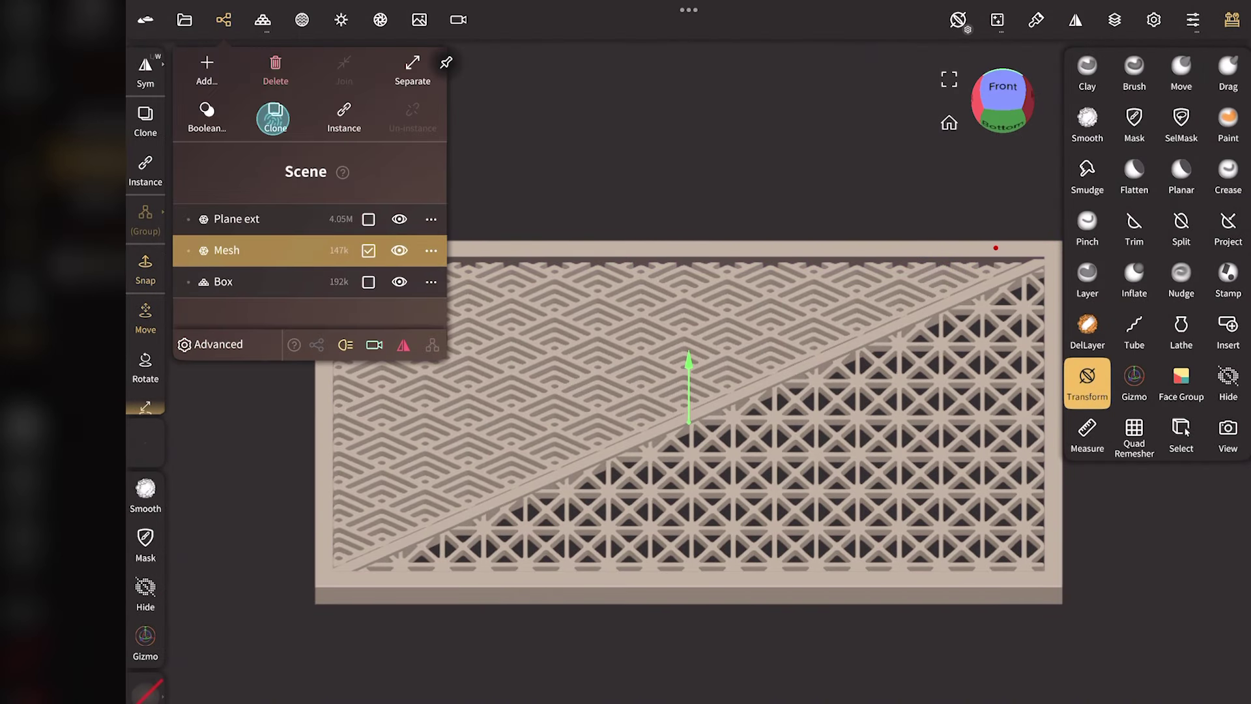
click(275, 117)
click(224, 19)
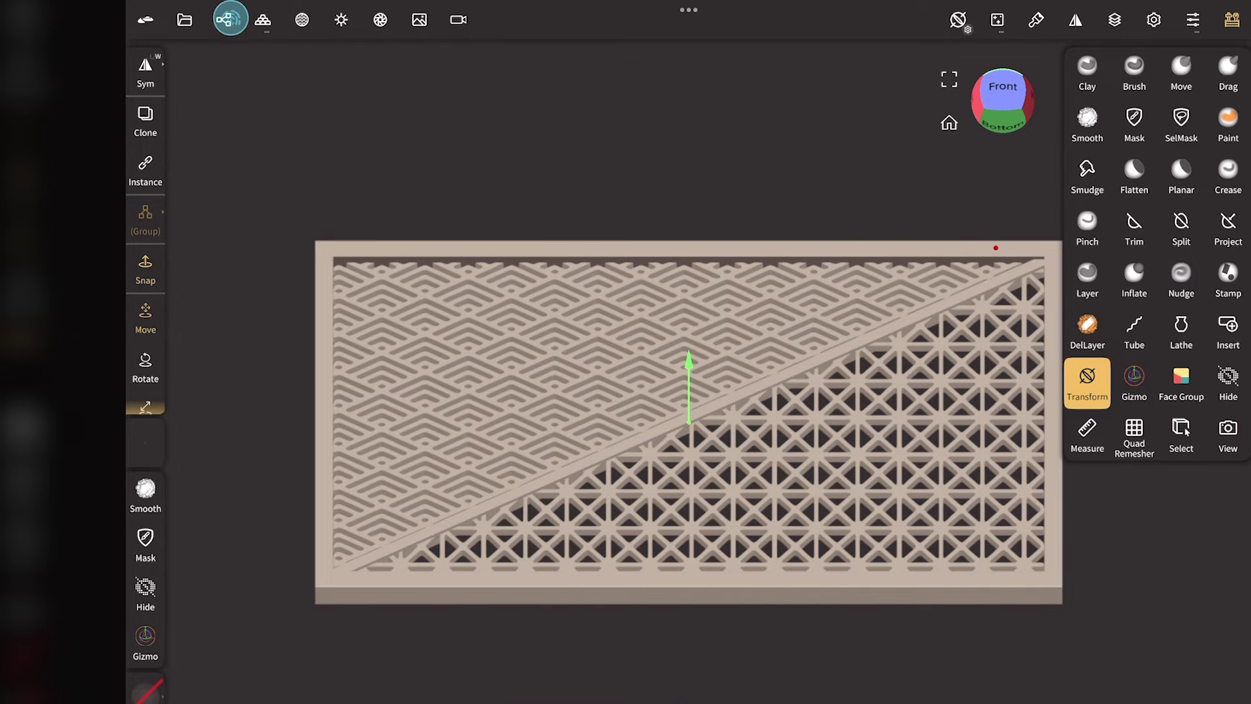
click(1133, 383)
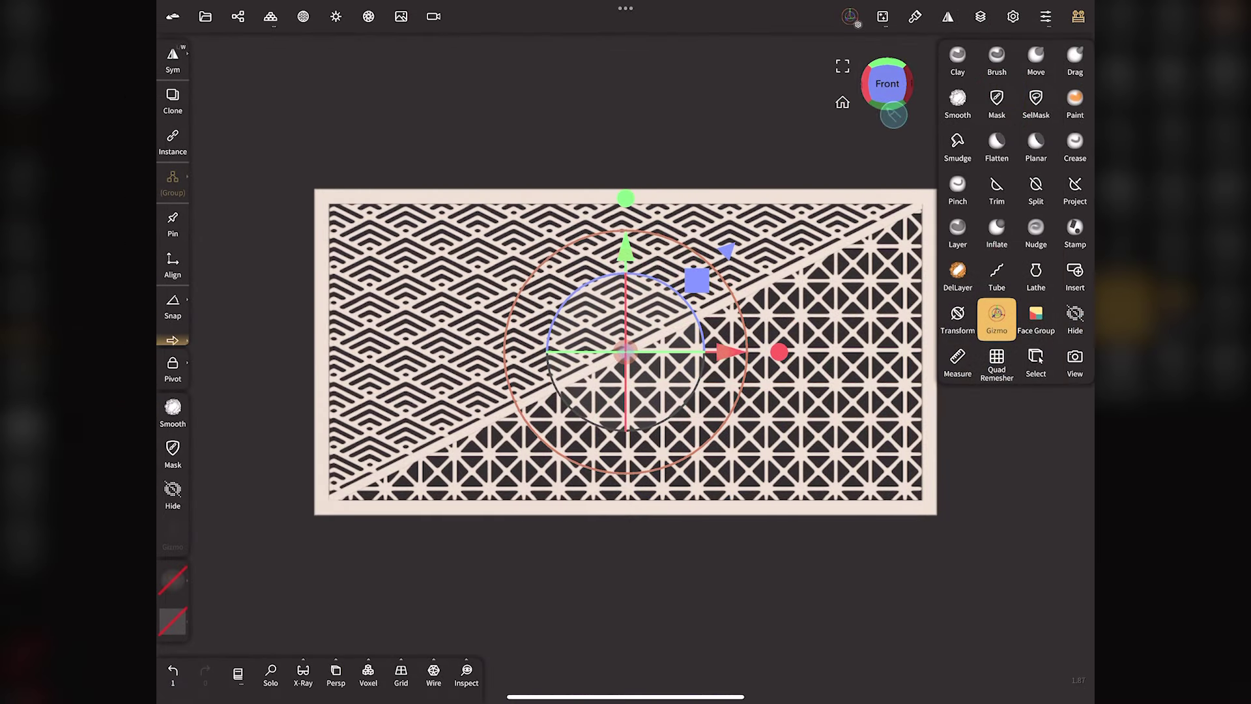
click(893, 115)
drag(626, 198, 626, 198)
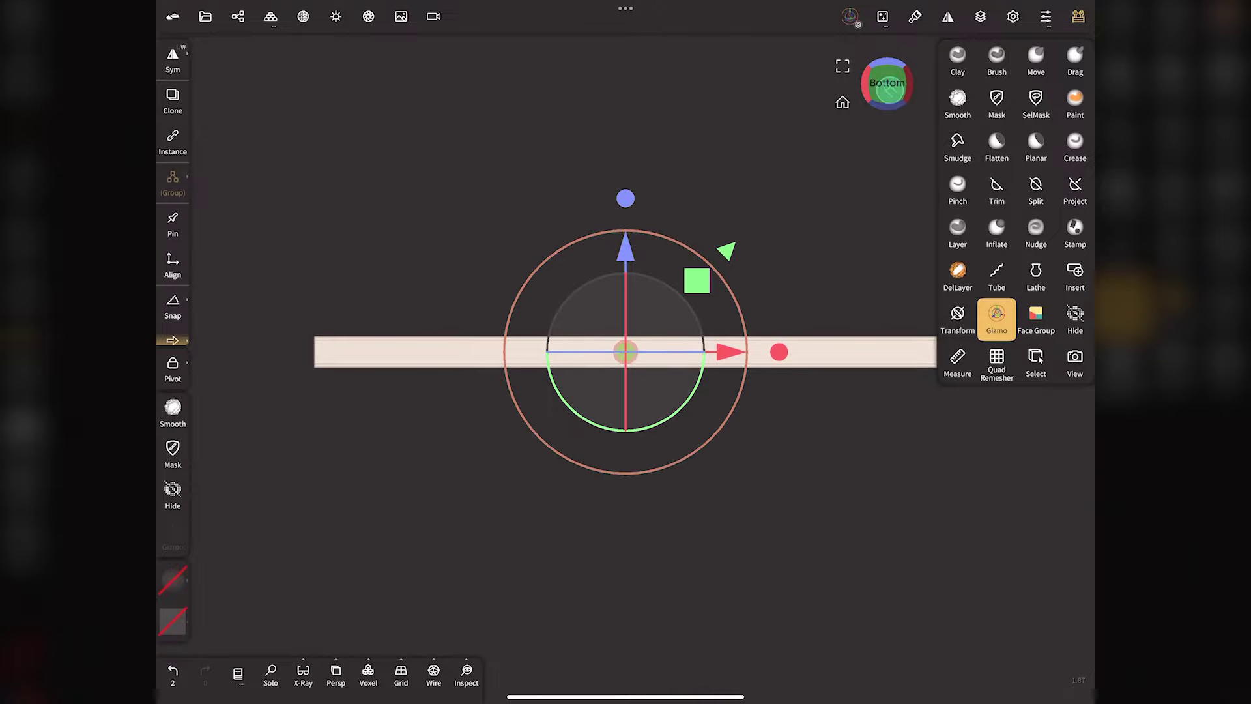
drag(717, 521, 717, 482)
- Set the paint colour to dark grey #3f3f3f
drag(887, 139, 879, 191)
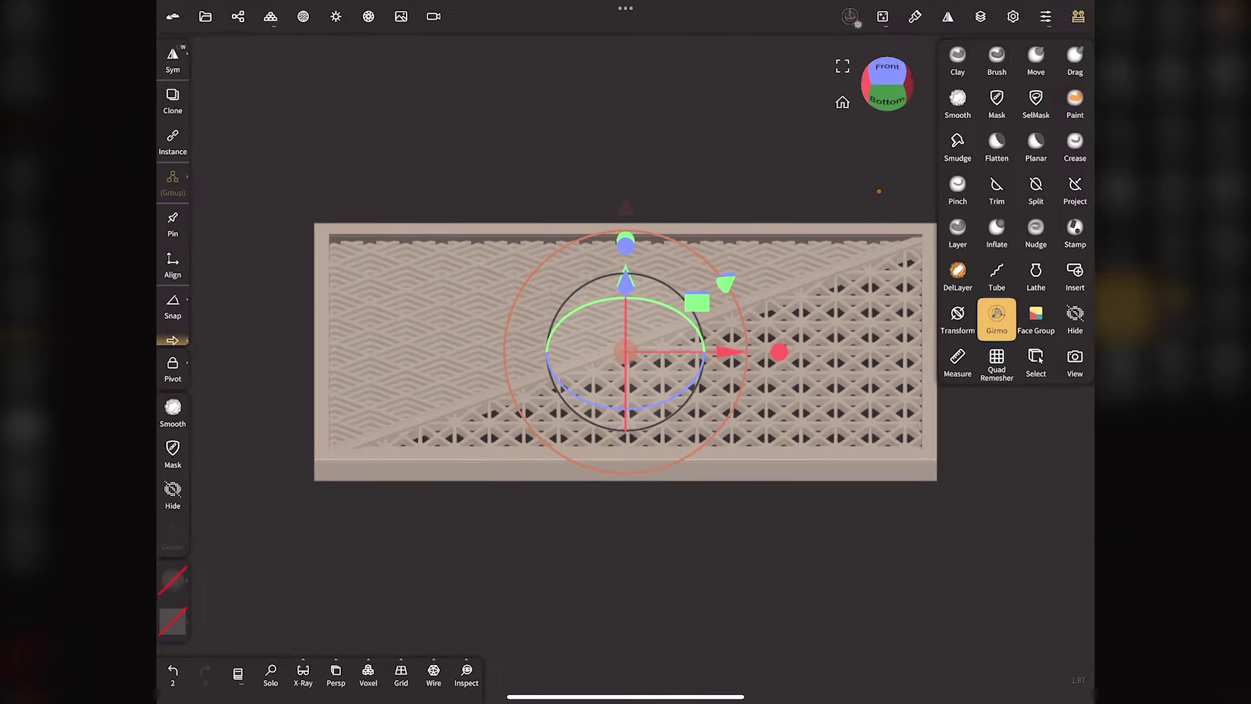
click(173, 621)
drag(209, 571, 209, 604)
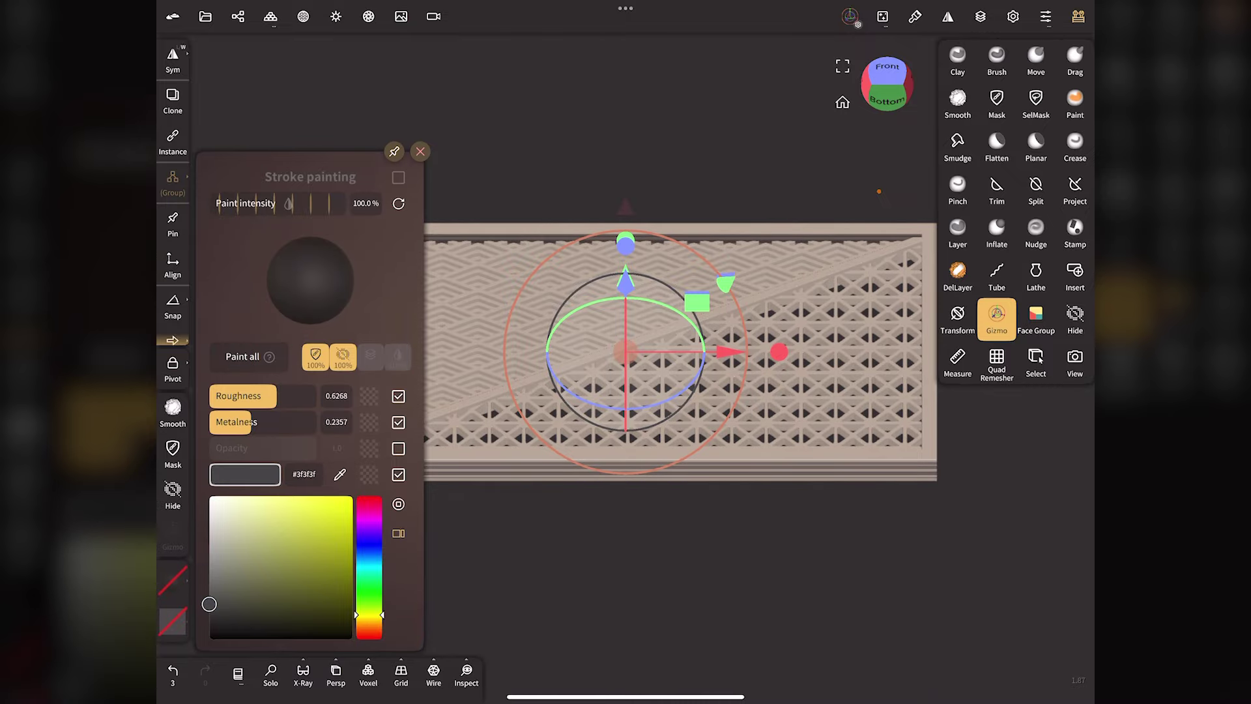
- In Front view, scale the copy inward along X to fit inside the frame
click(431, 168)
click(887, 68)
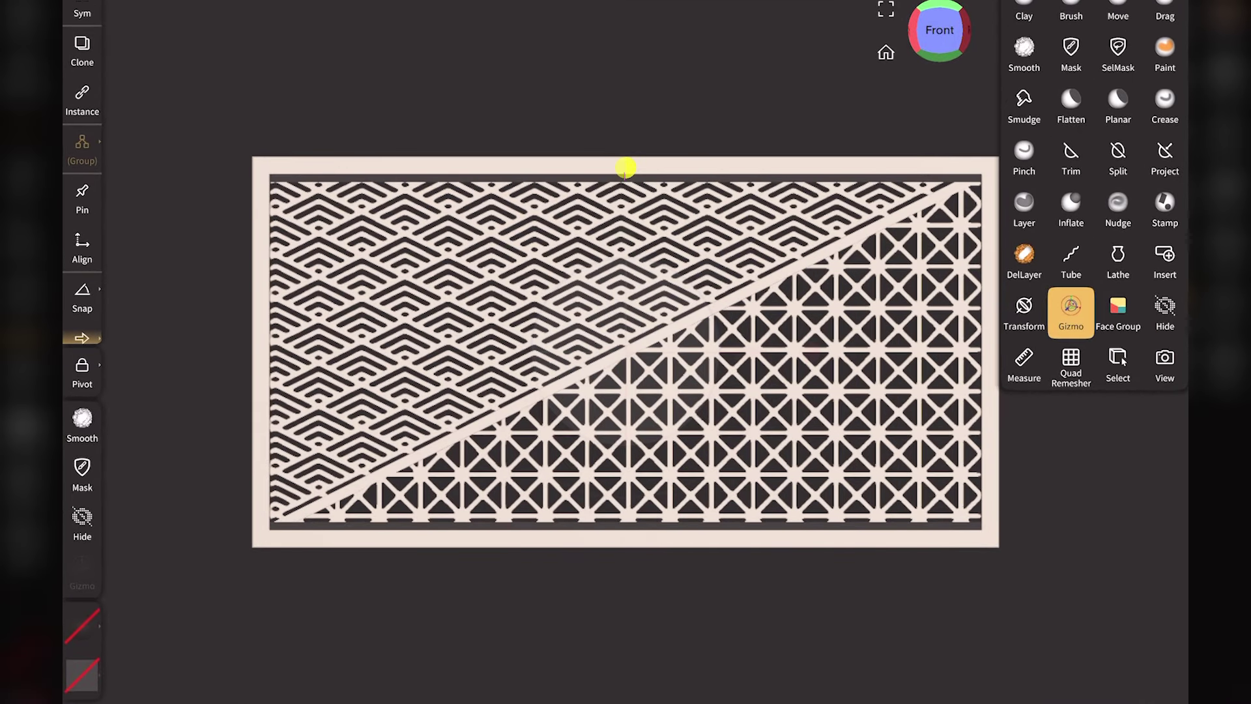
click(626, 168)
drag(810, 349, 810, 351)
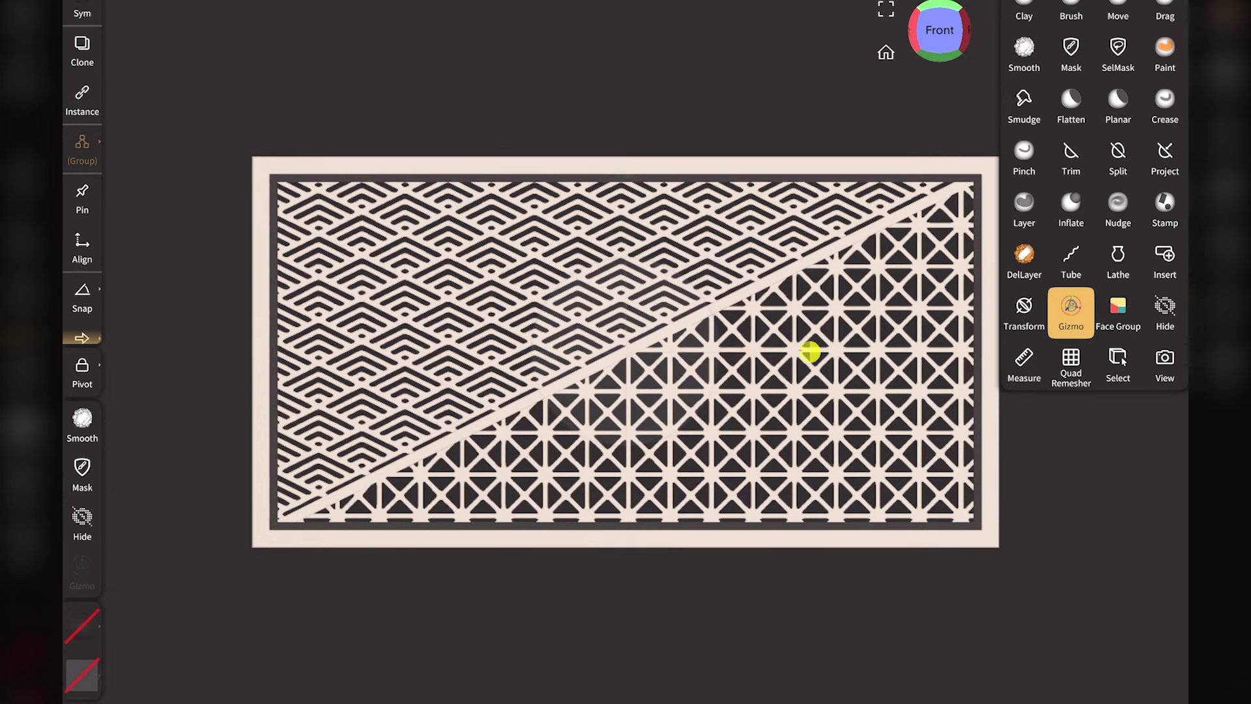
drag(625, 619, 625, 535)
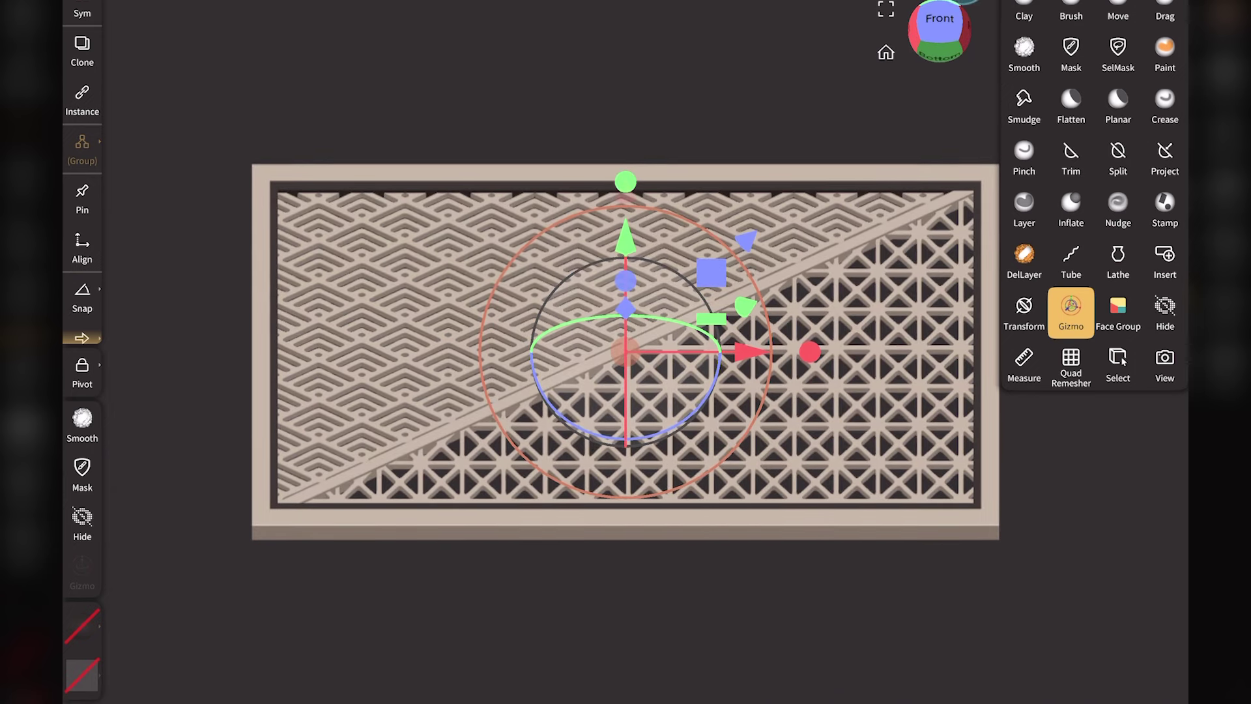
- Paint the whole copy mid grey #7f7f79 and return to a face-on front view
scroll(282, 209, up, 5)
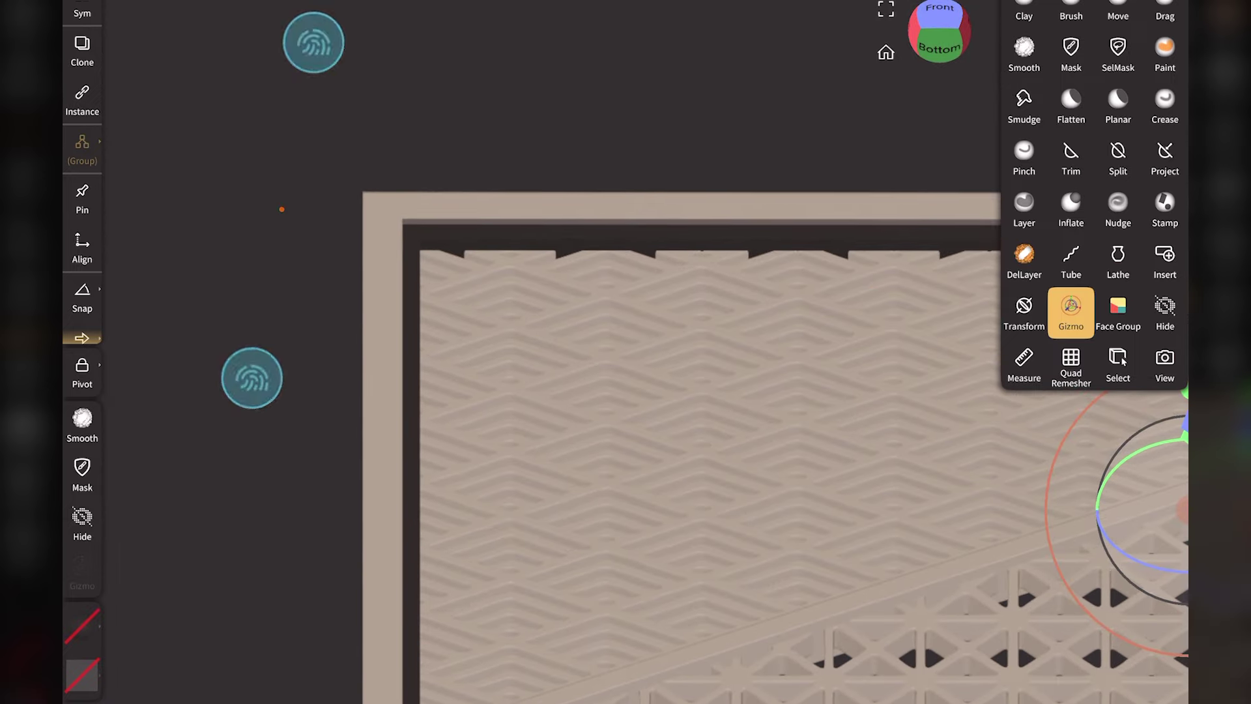
scroll(282, 209, up, 3)
click(82, 625)
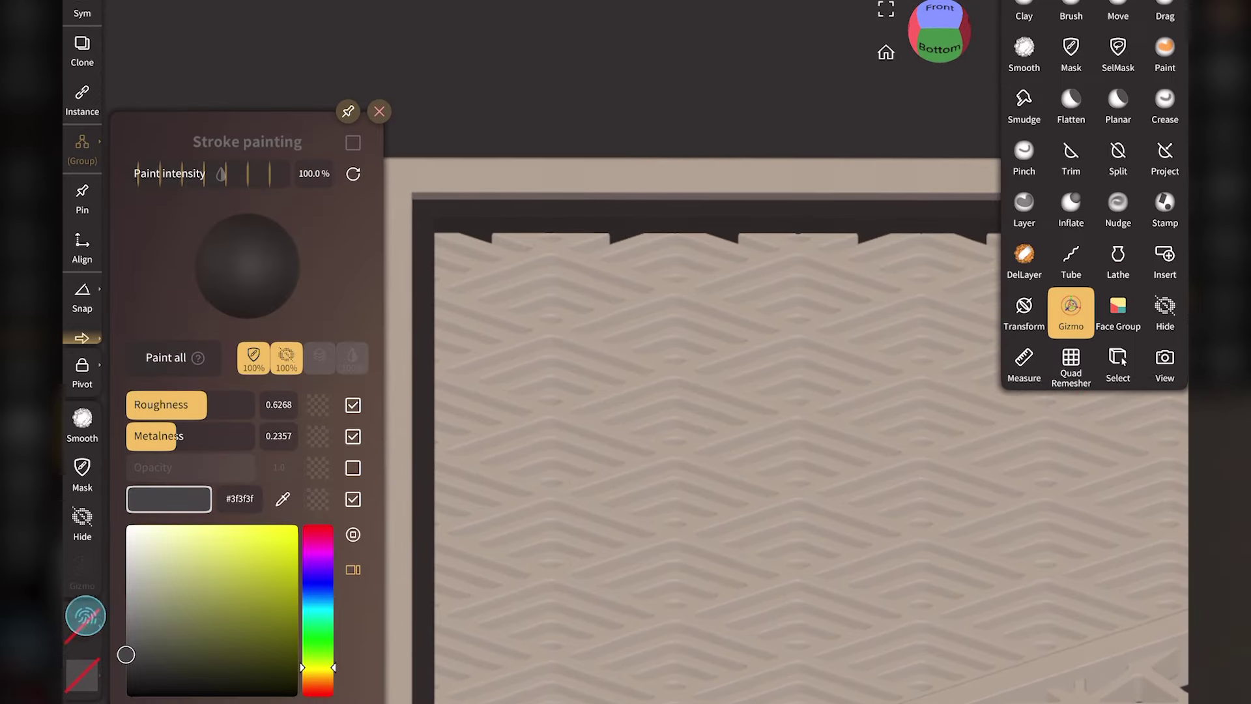
drag(175, 625, 142, 612)
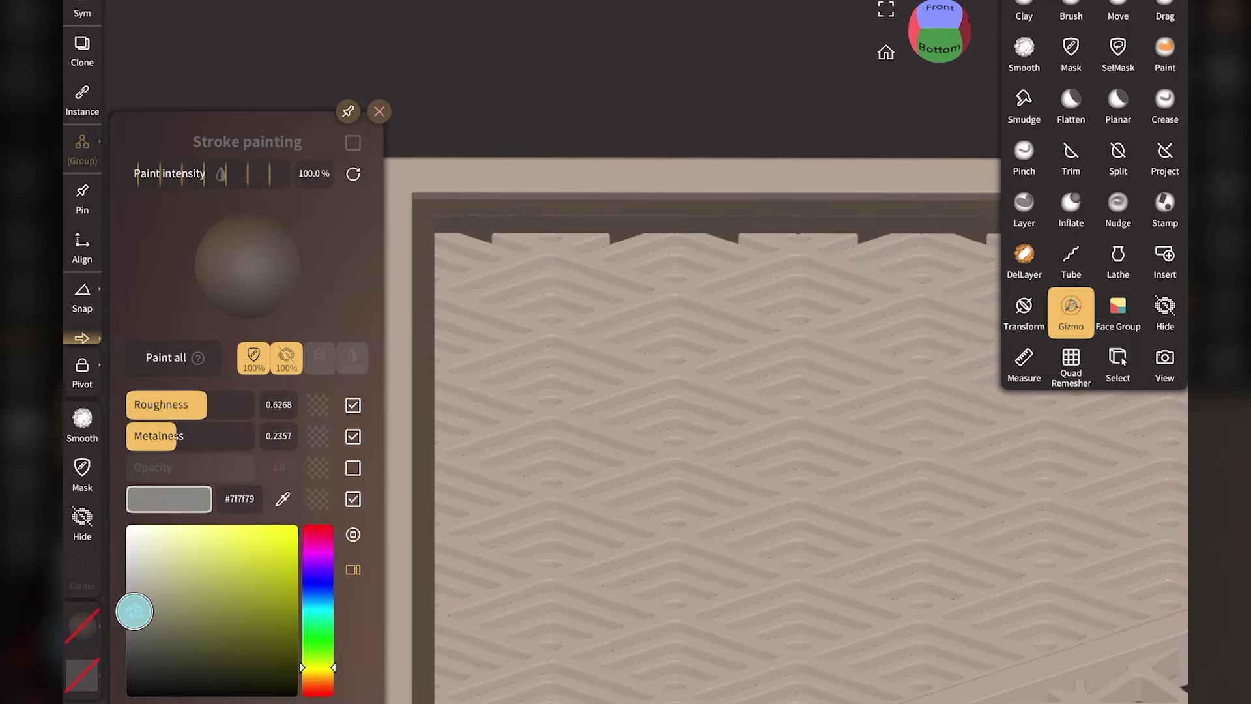
click(149, 349)
click(379, 110)
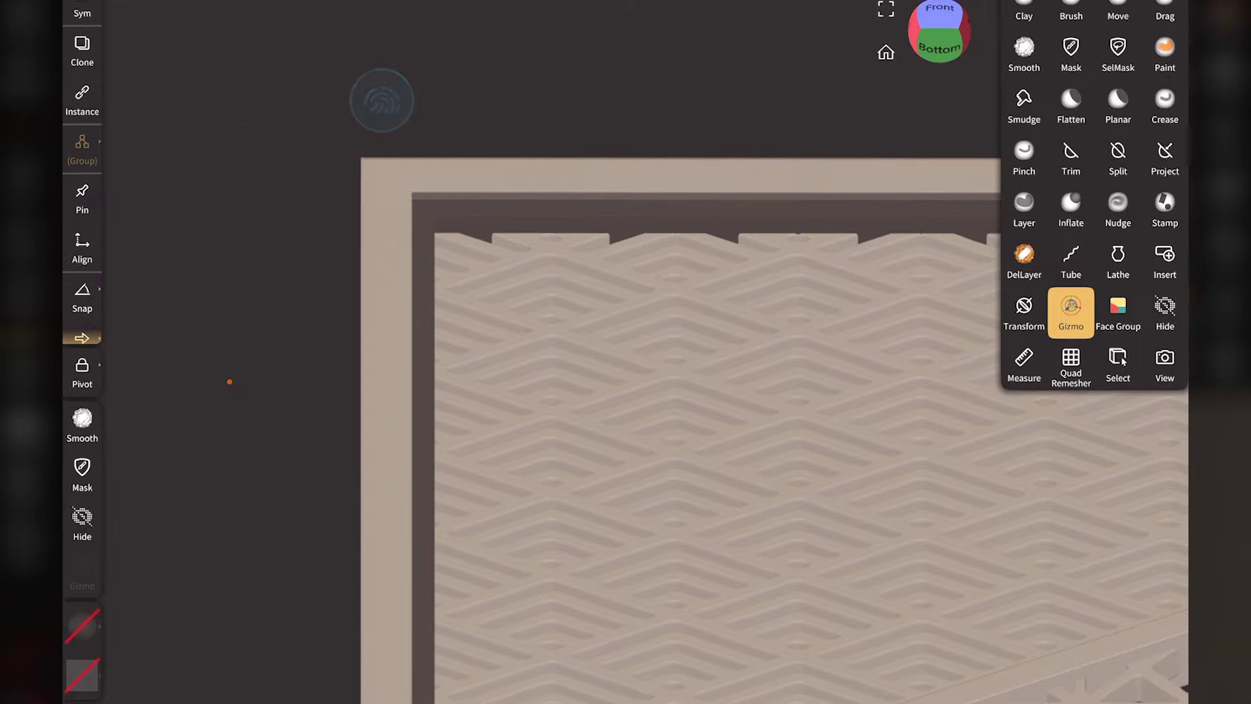
drag(262, 216, 266, 238)
click(888, 54)
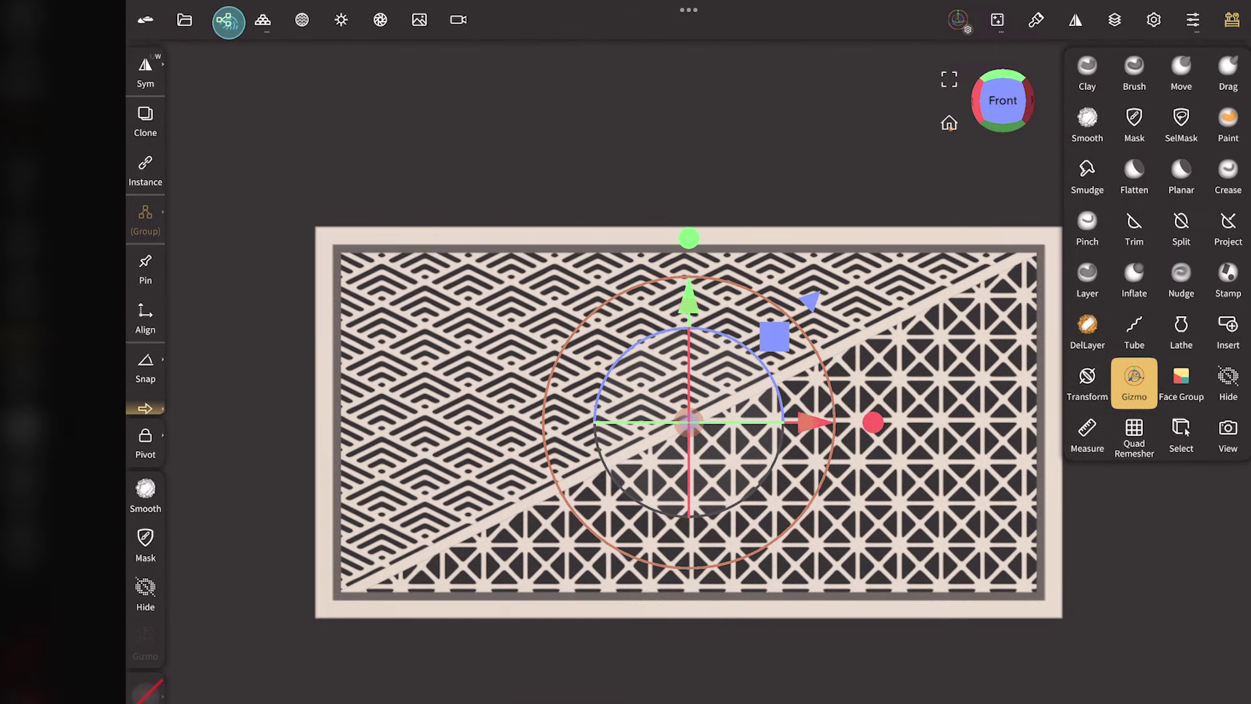
- Add Box to the selection, rotate the panel 90° flat with 90° snap, and view from Top
click(228, 22)
click(368, 313)
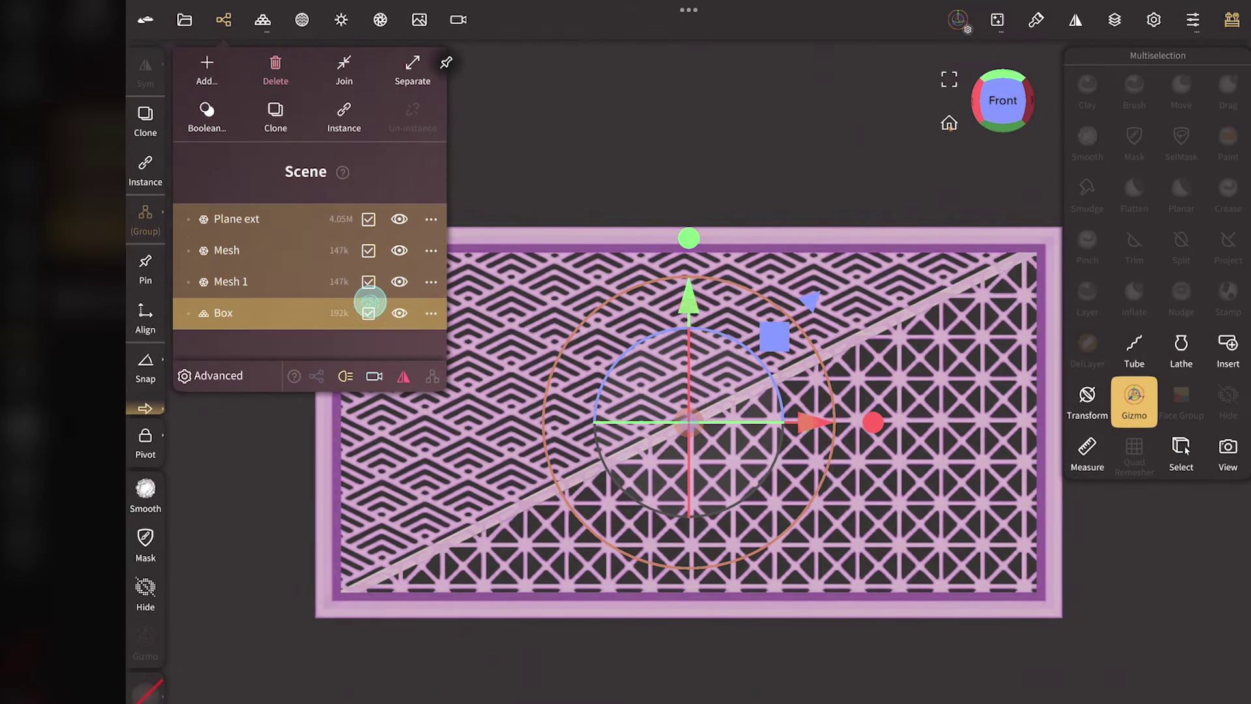
click(224, 20)
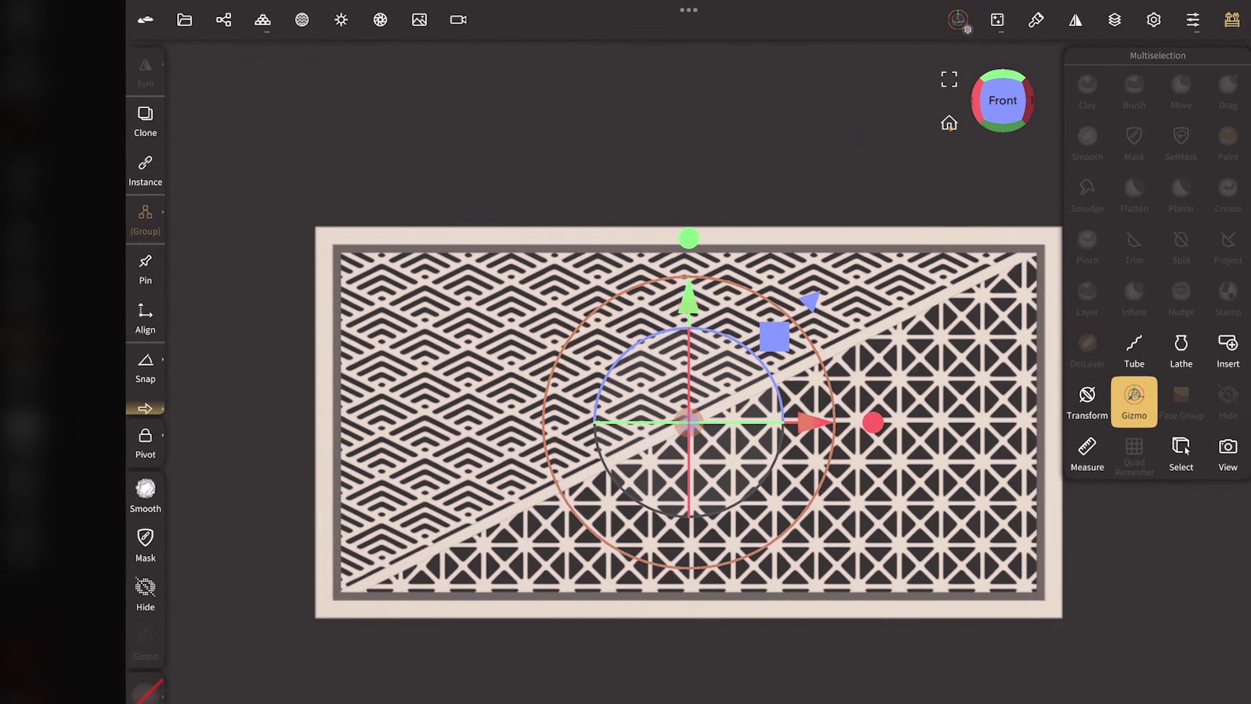
click(195, 367)
text(90)
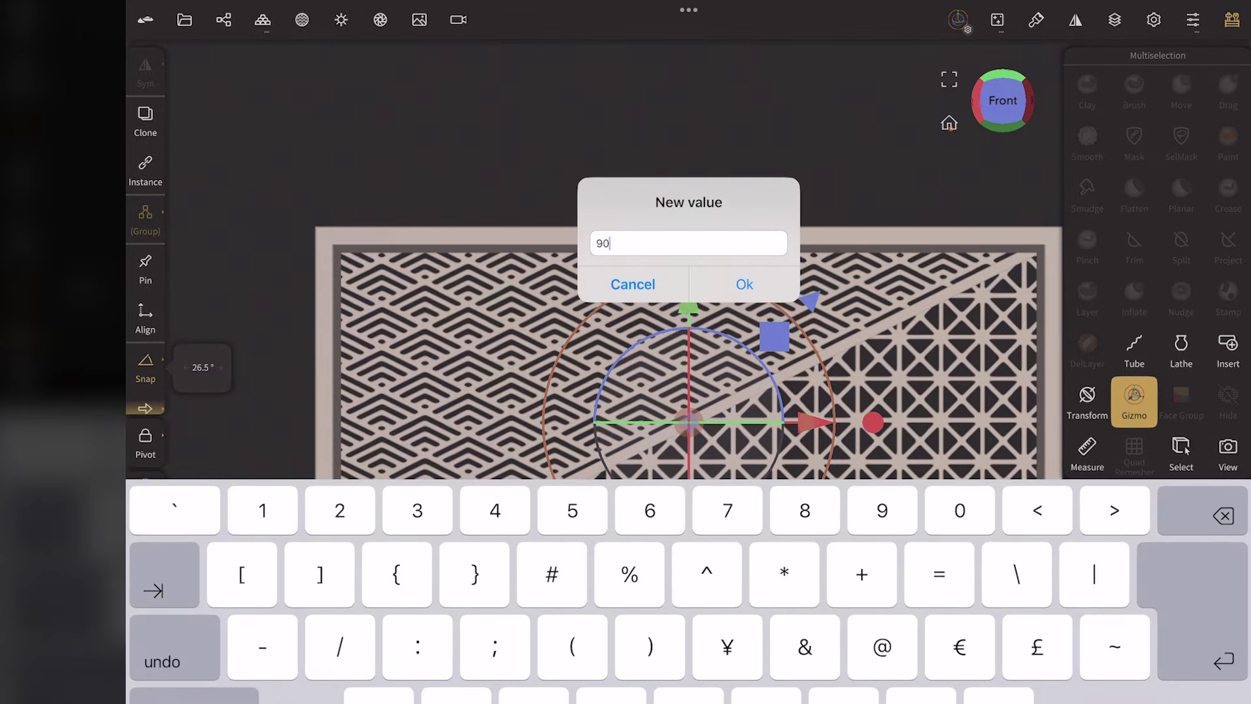
click(744, 284)
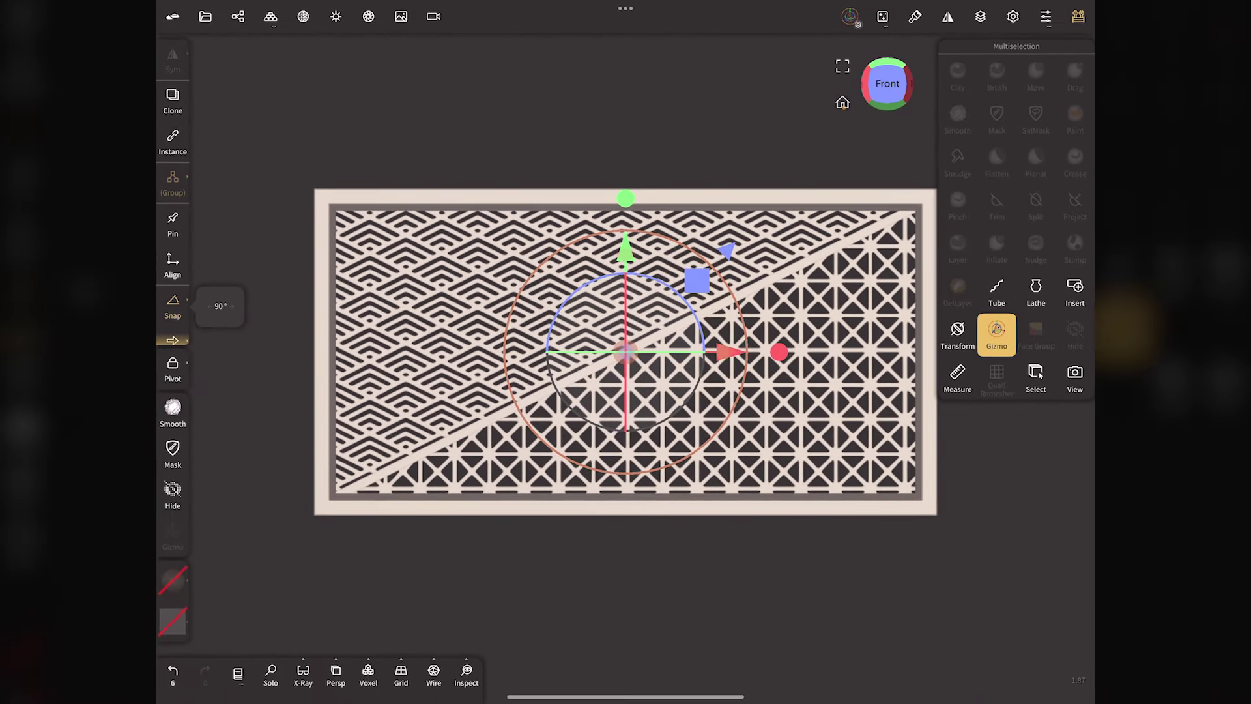
drag(626, 404, 625, 286)
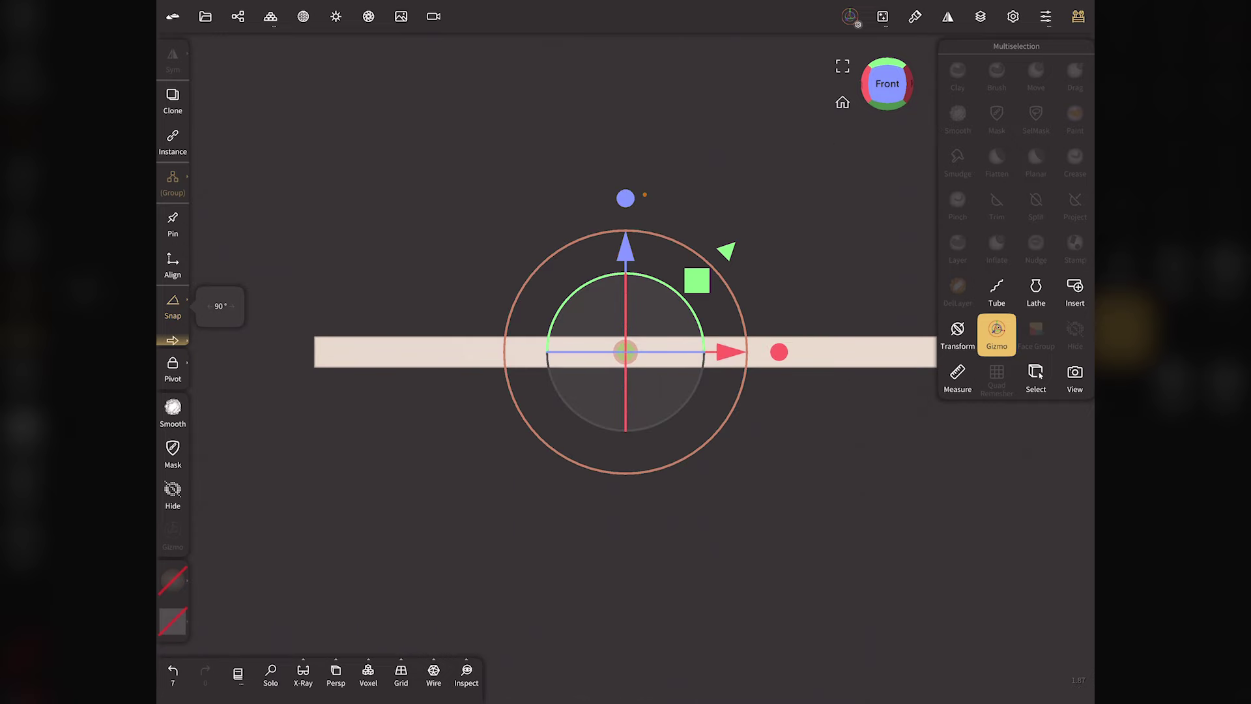
click(887, 63)
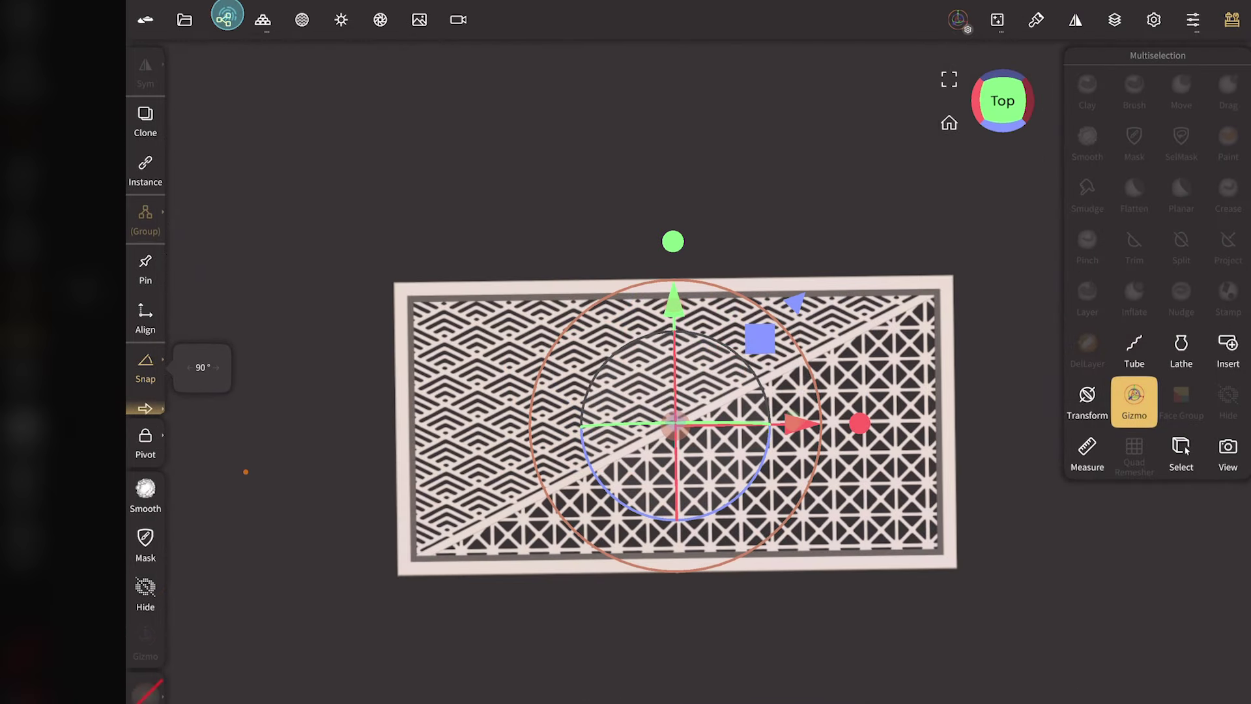
click(226, 19)
- Add a plane primitive and paint it entirely light grey
click(208, 63)
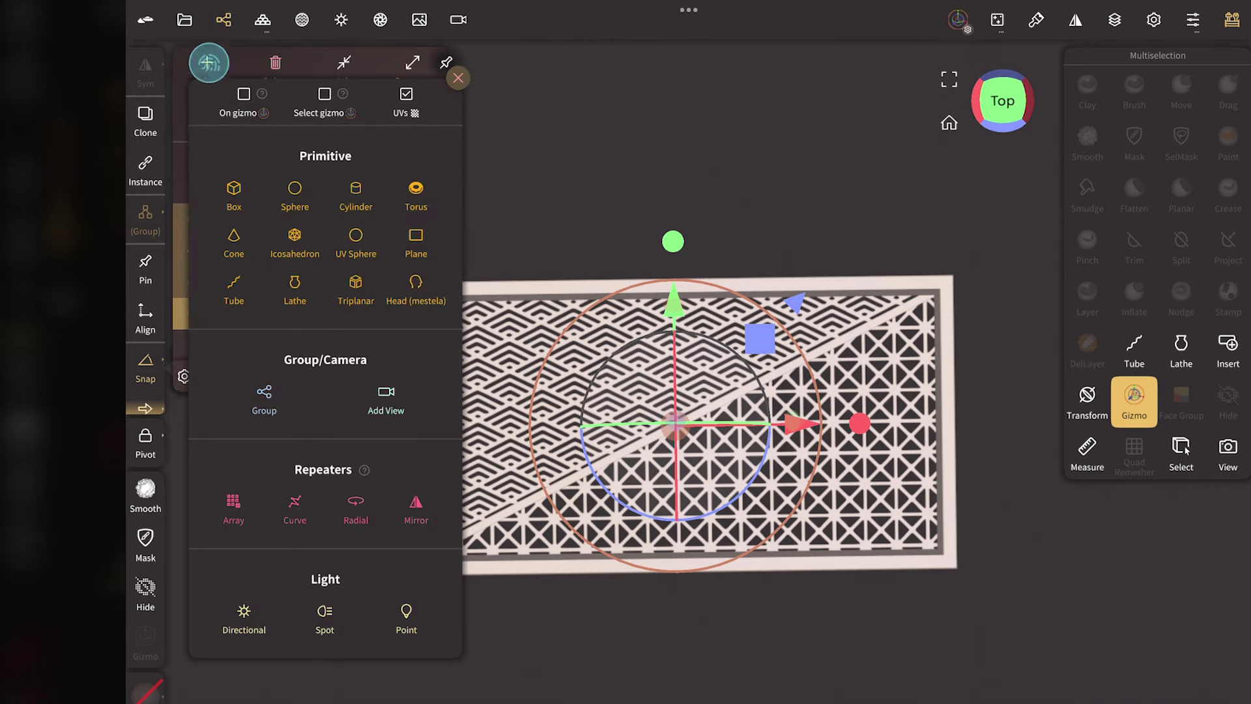
click(413, 243)
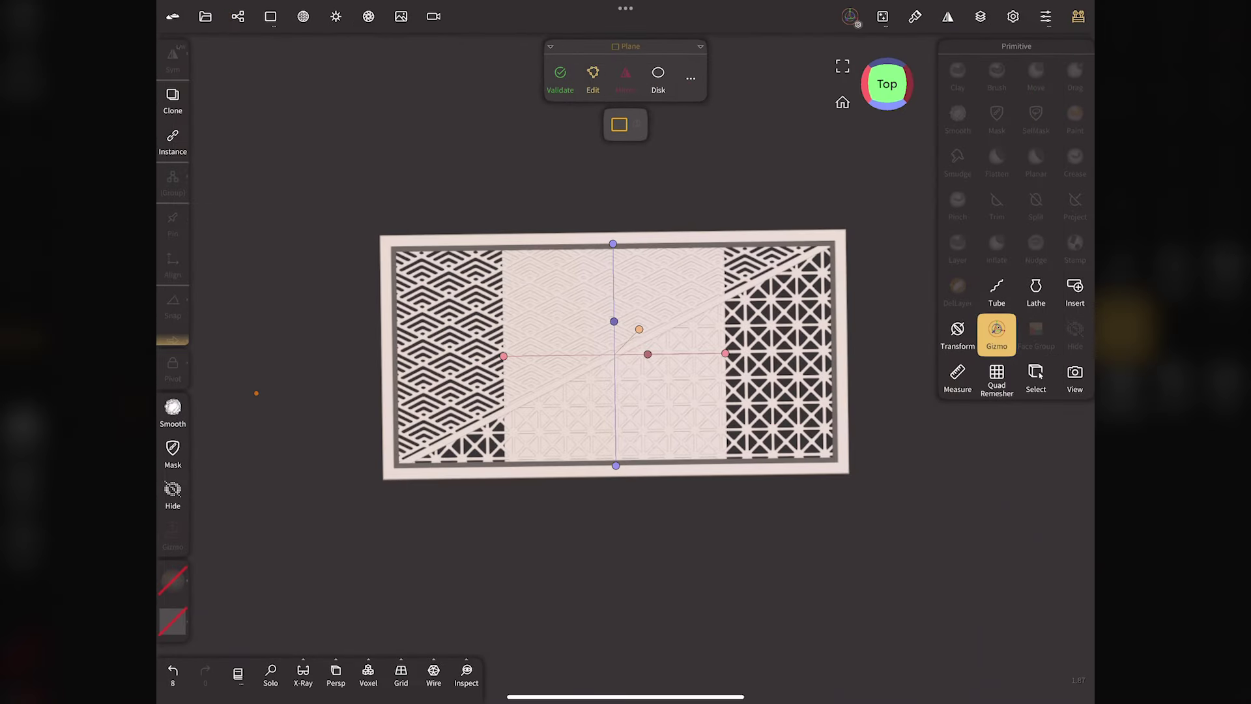
click(173, 580)
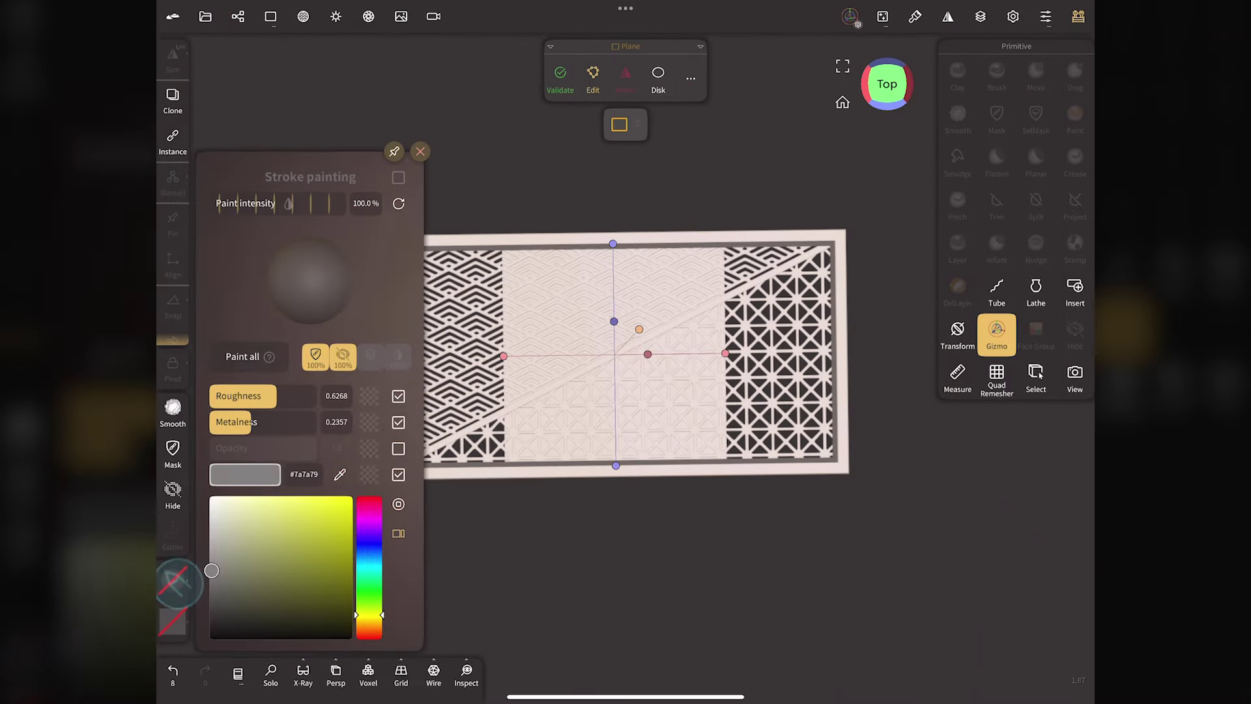
drag(225, 535, 211, 527)
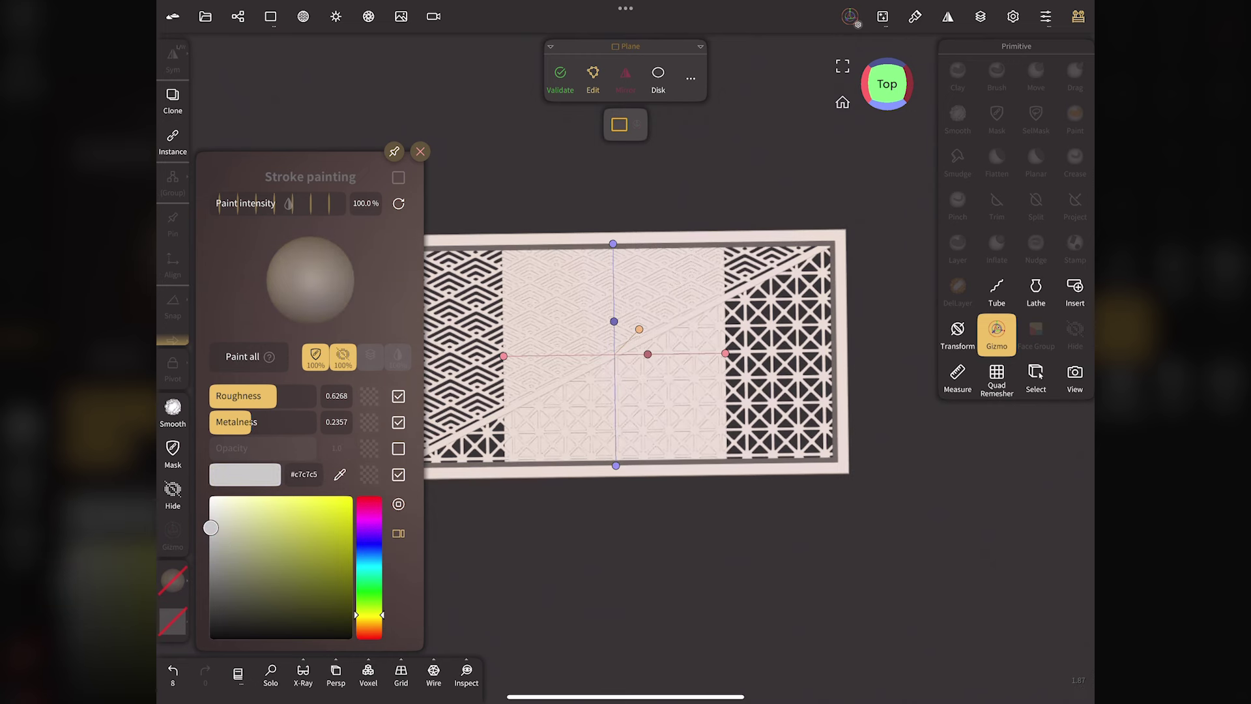
click(238, 352)
click(421, 152)
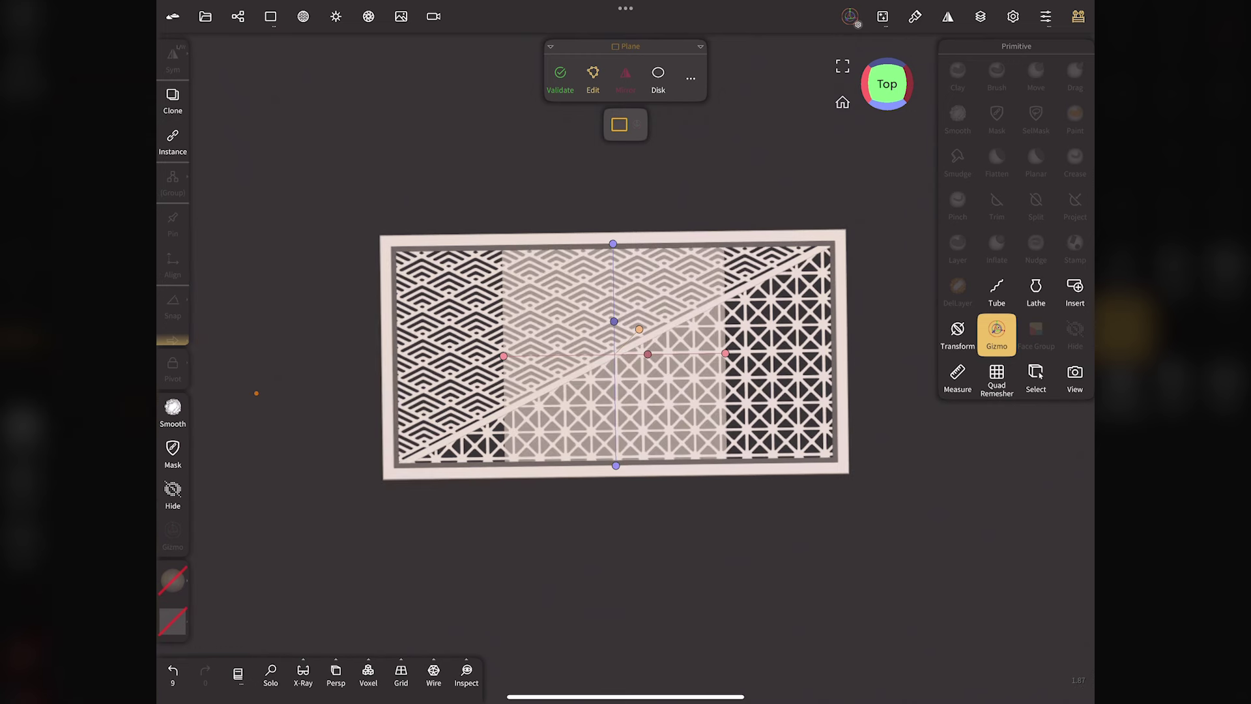
- Enlarge the plane to Size X 3.441 and Size Z 2.518 behind the panel
drag(725, 353, 852, 374)
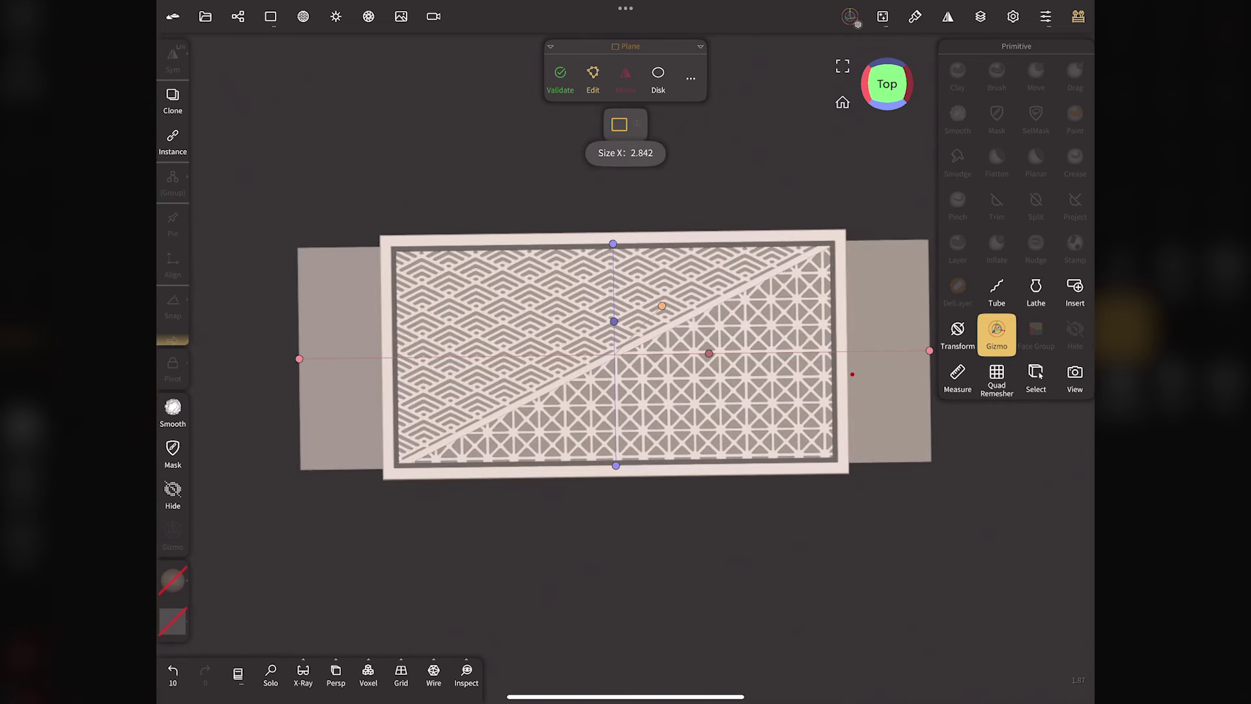
drag(614, 322, 638, 215)
drag(709, 353, 776, 355)
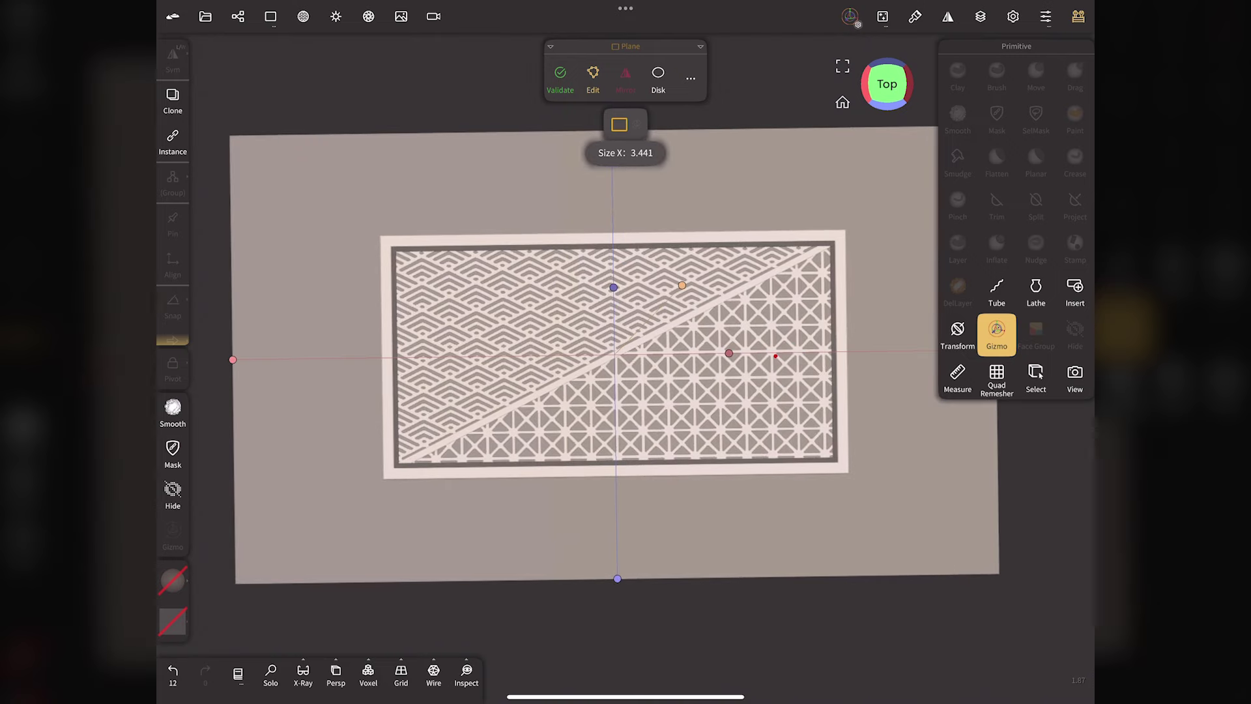
drag(614, 287, 628, 238)
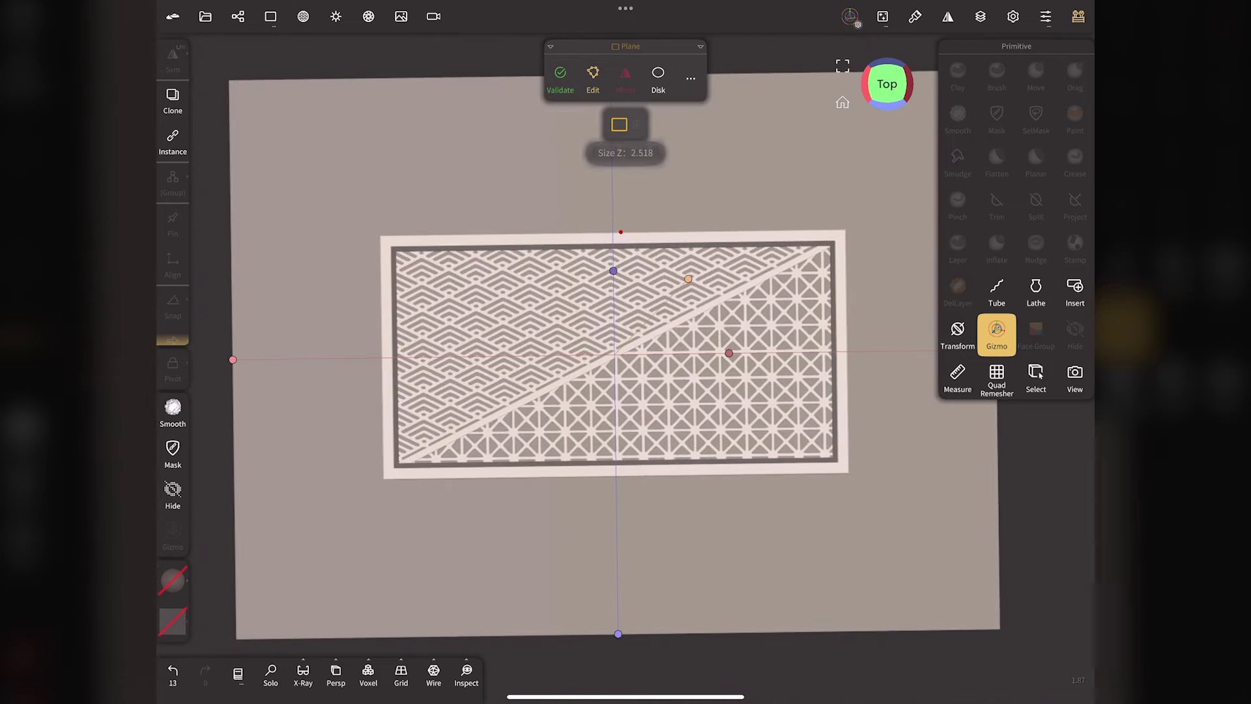
drag(729, 354, 752, 360)
drag(890, 81, 902, 26)
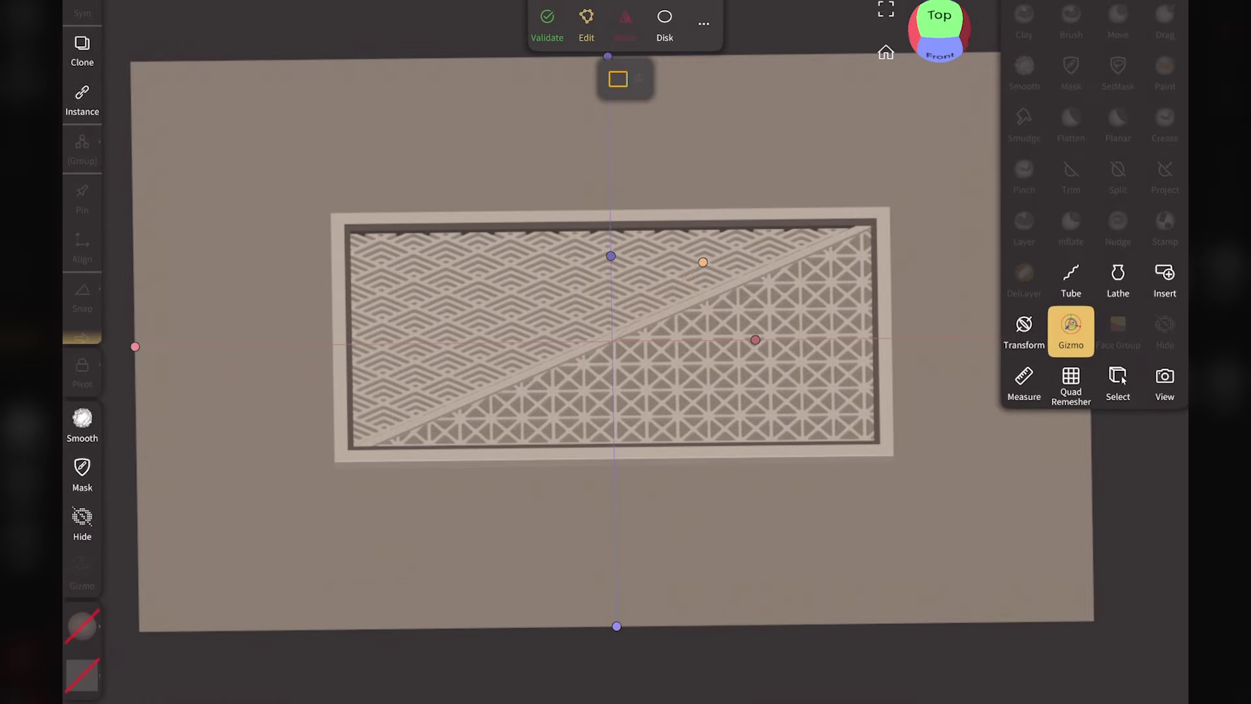
click(940, 56)
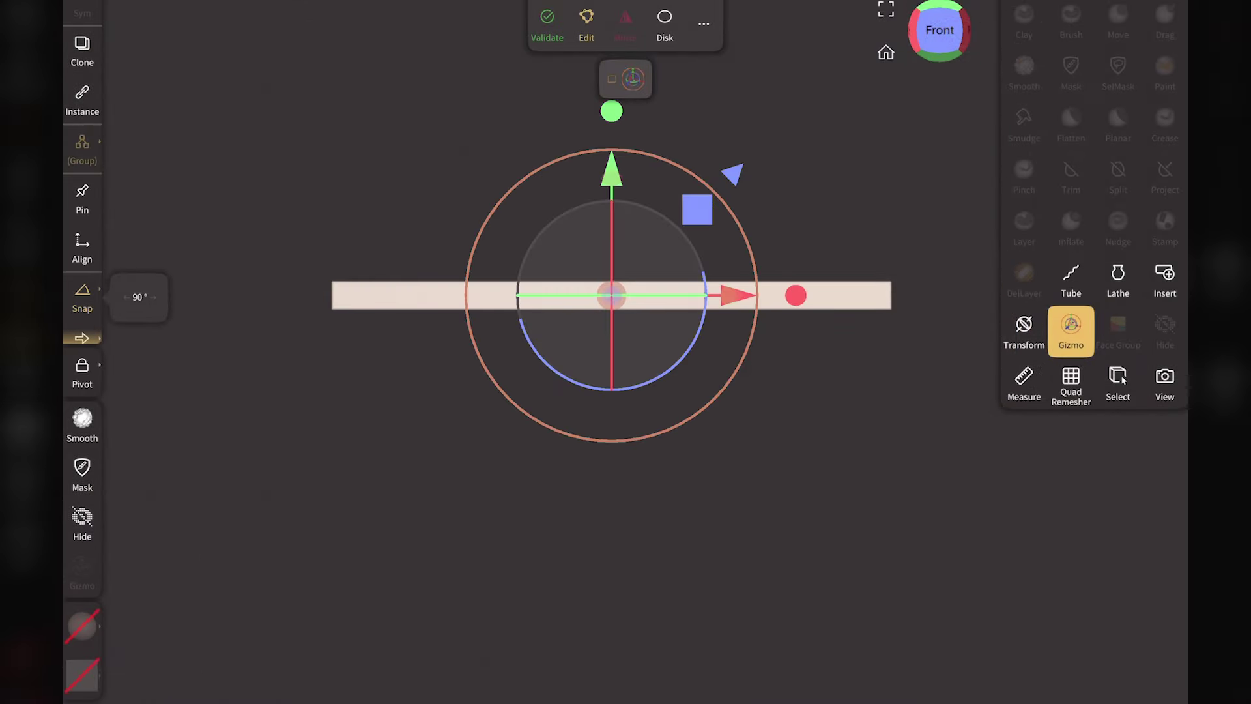
- Lower the backdrop plane beneath the lattice panel and validate the plane primitive
drag(612, 173, 611, 182)
click(886, 53)
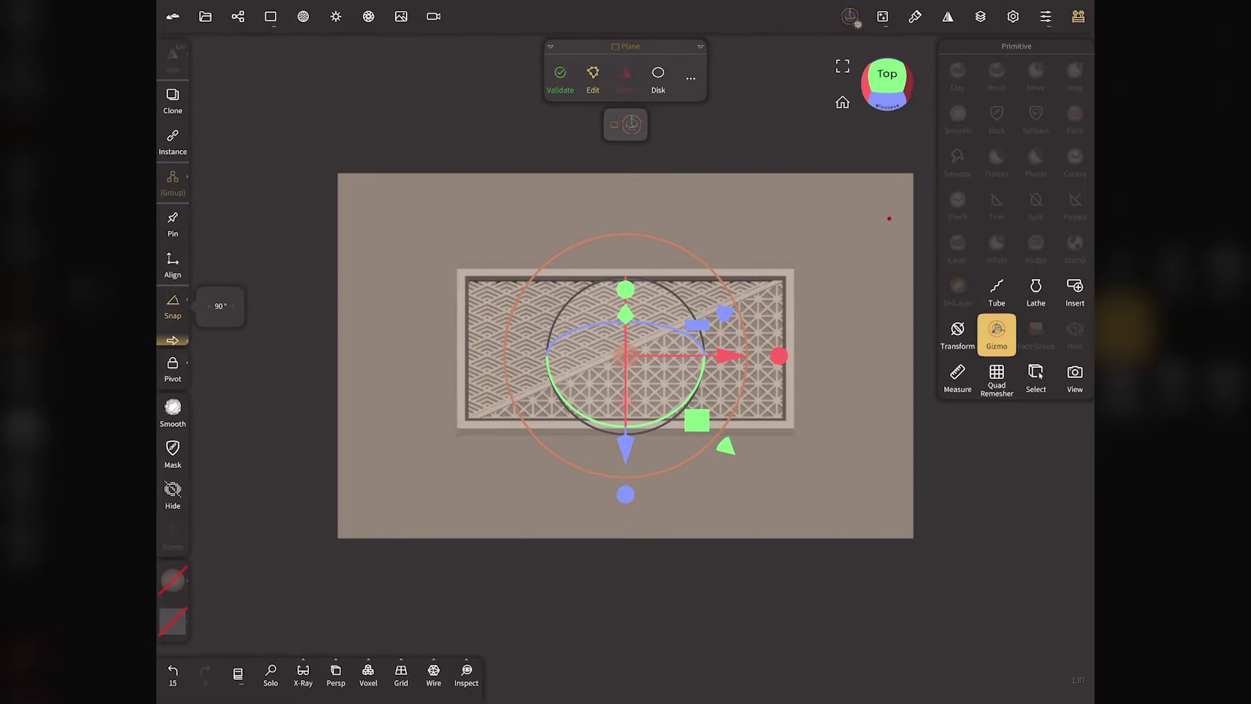
click(558, 83)
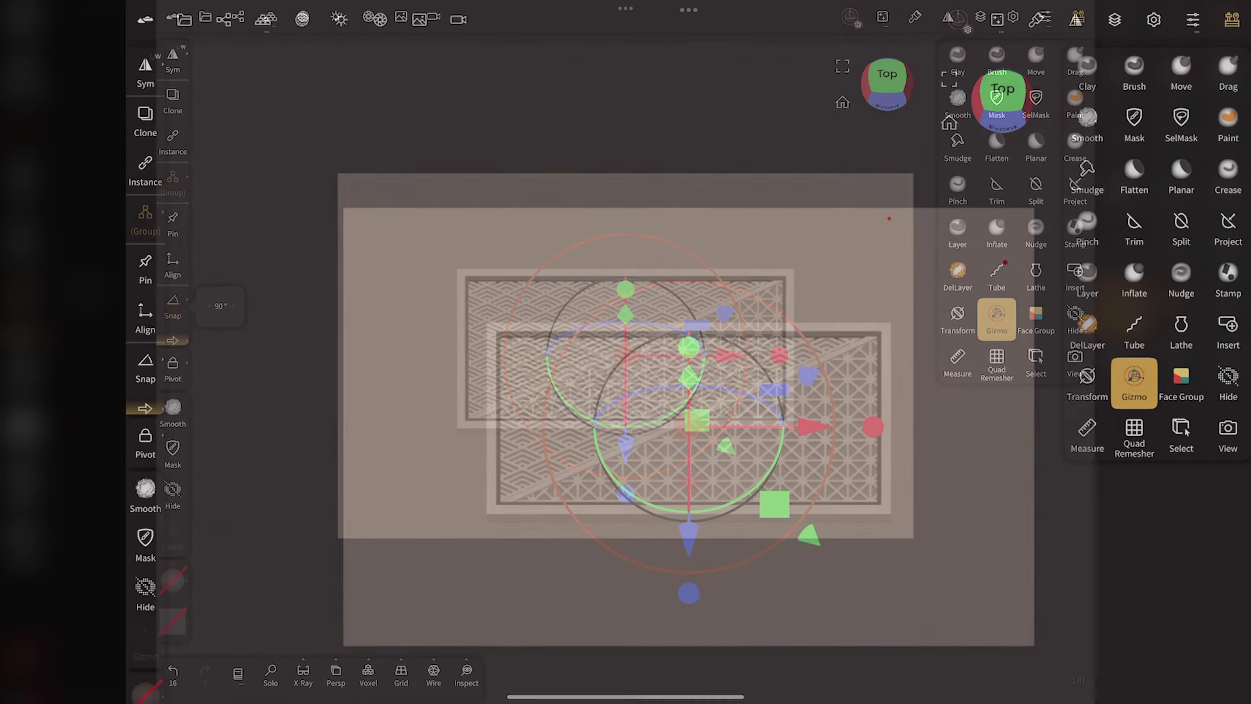
click(336, 17)
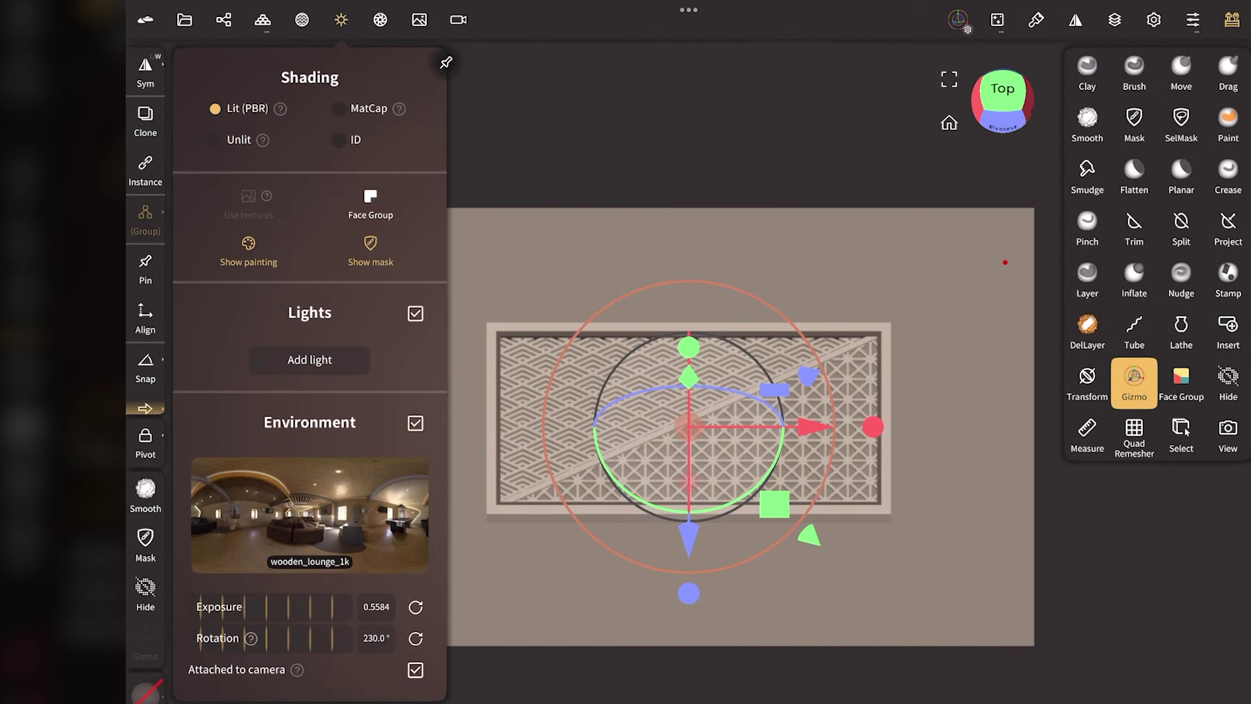
- Add a shadow-casting sun light aimed from the upper right with an adjusted angle
click(293, 358)
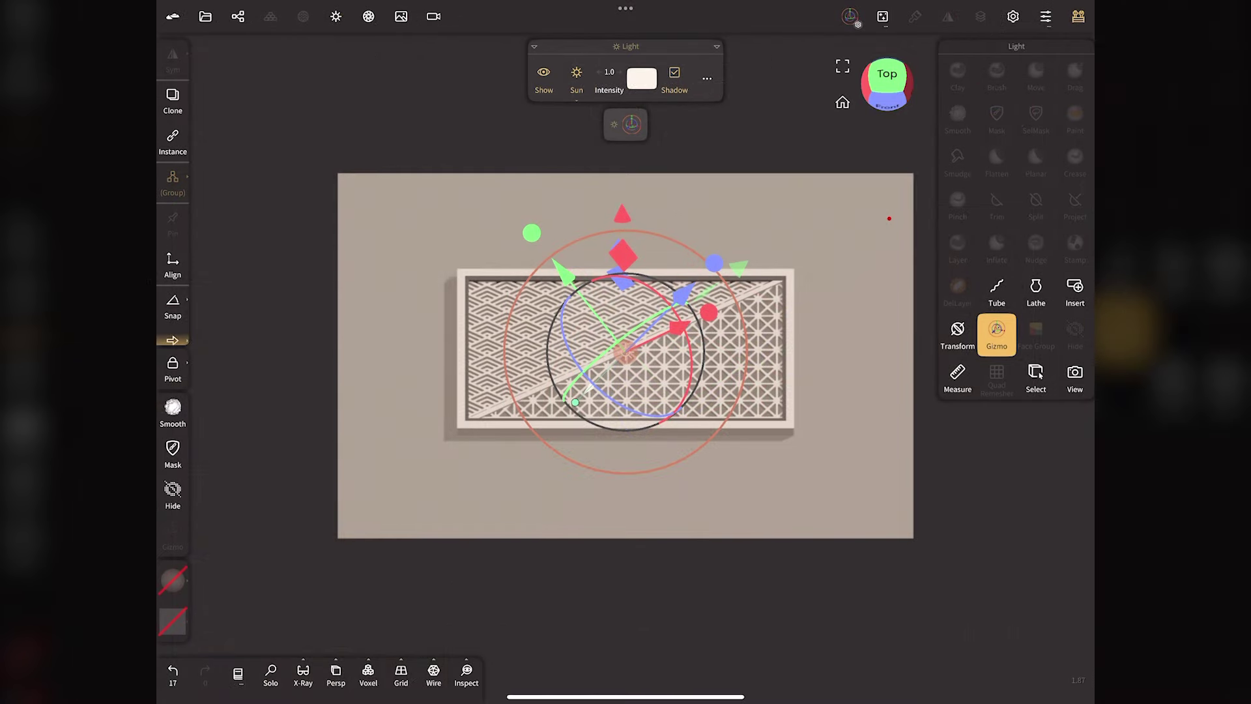
click(619, 124)
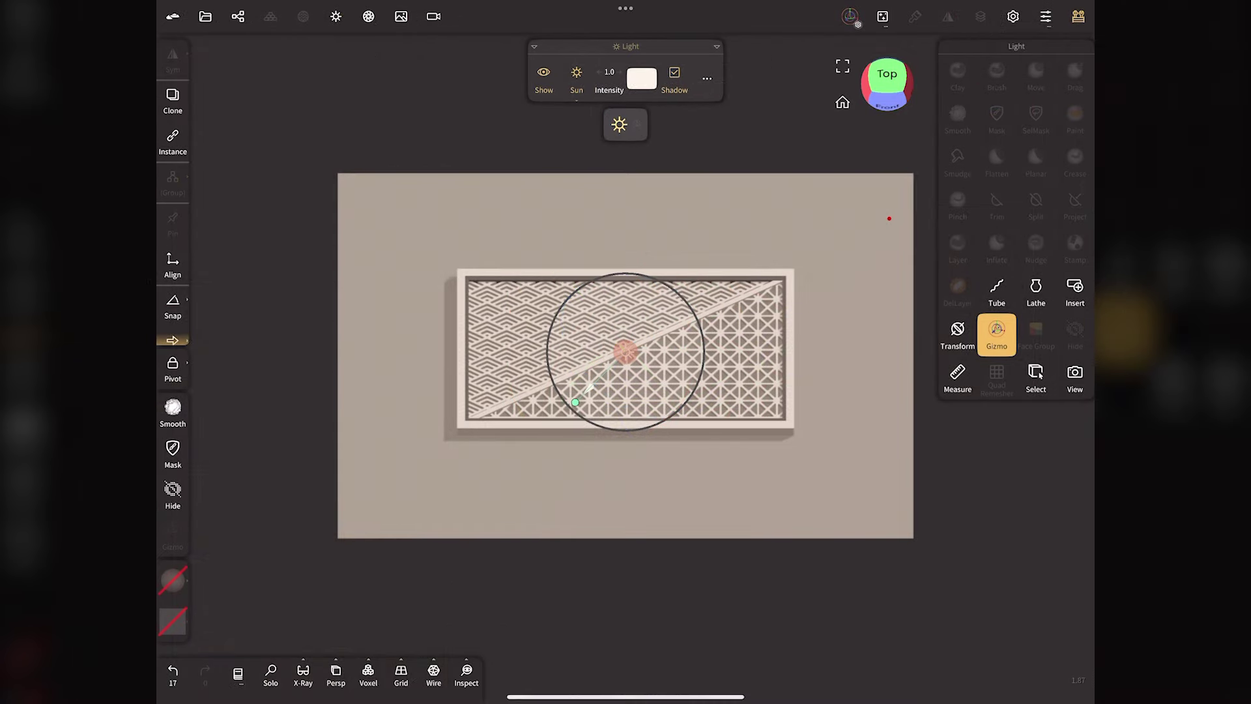
drag(625, 352, 850, 190)
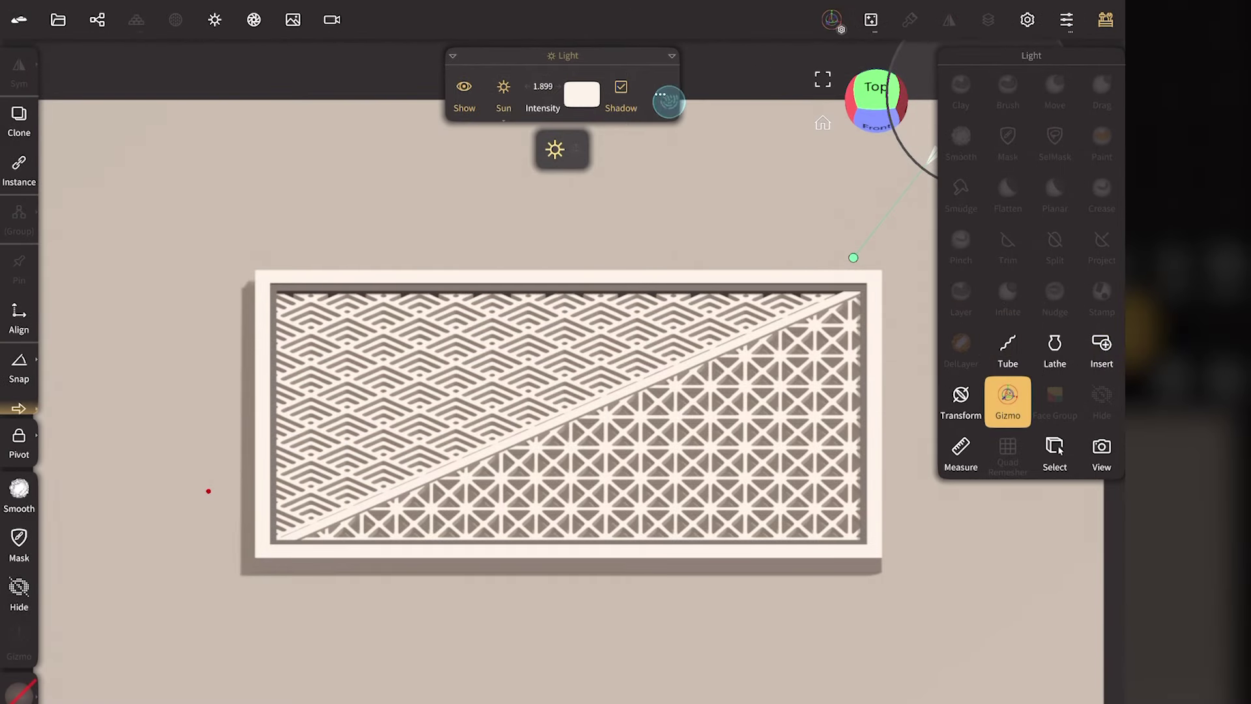
click(662, 97)
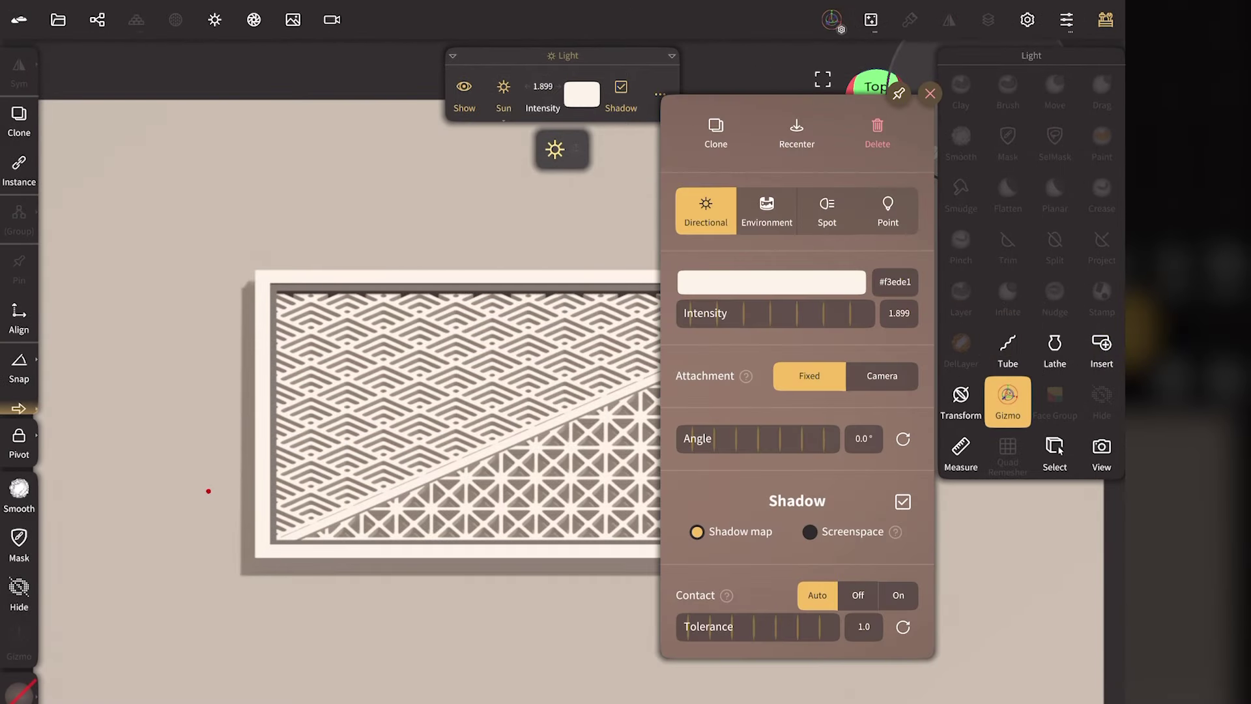
mouse_move(769, 442)
mouse_down()
mouse_move(817, 443)
mouse_move(789, 447)
mouse_up()
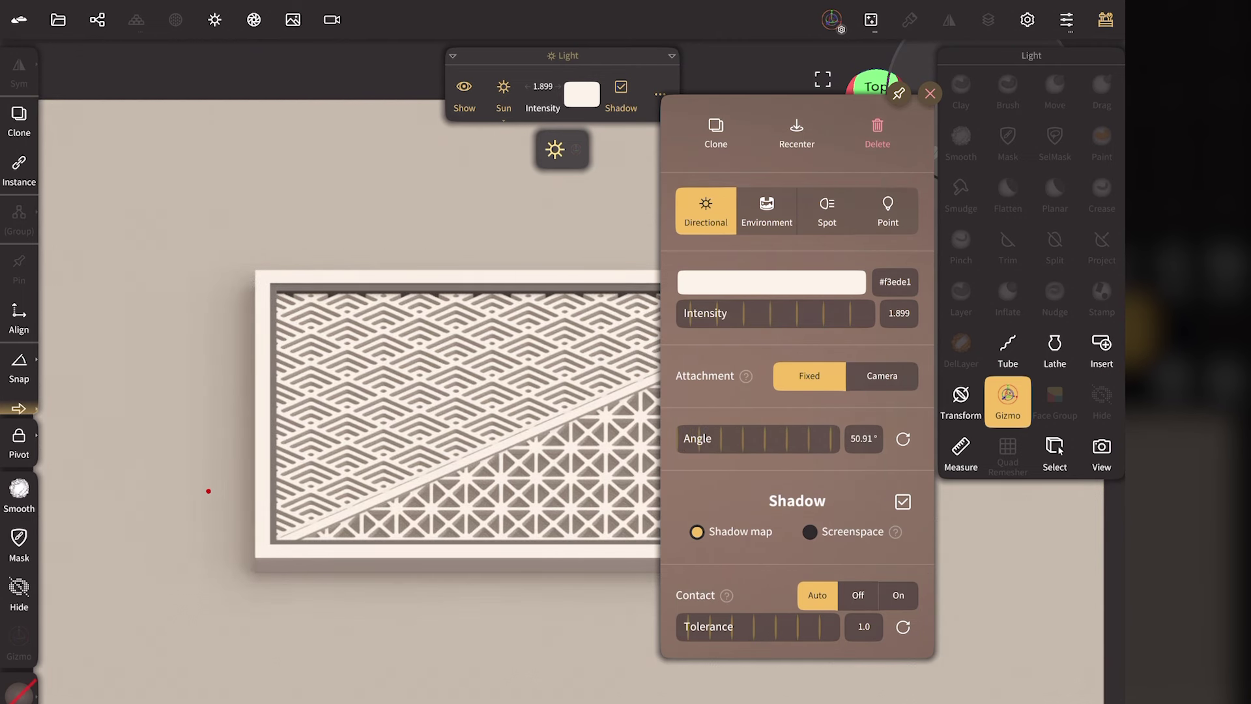
click(929, 93)
- Raise the sun light intensity to about 3.4 and colour the backdrop plane #3c3c3c
drag(562, 97, 586, 98)
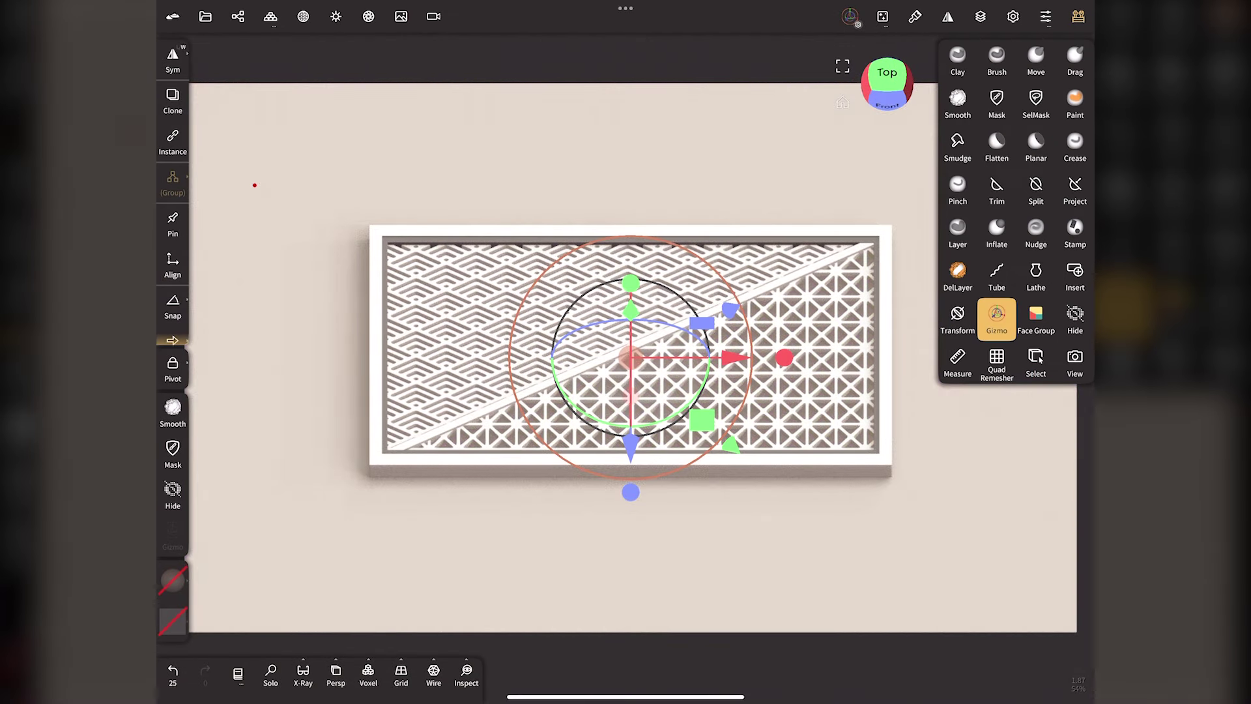
click(172, 580)
mouse_move(211, 512)
mouse_down()
mouse_move(251, 567)
mouse_move(185, 622)
mouse_up()
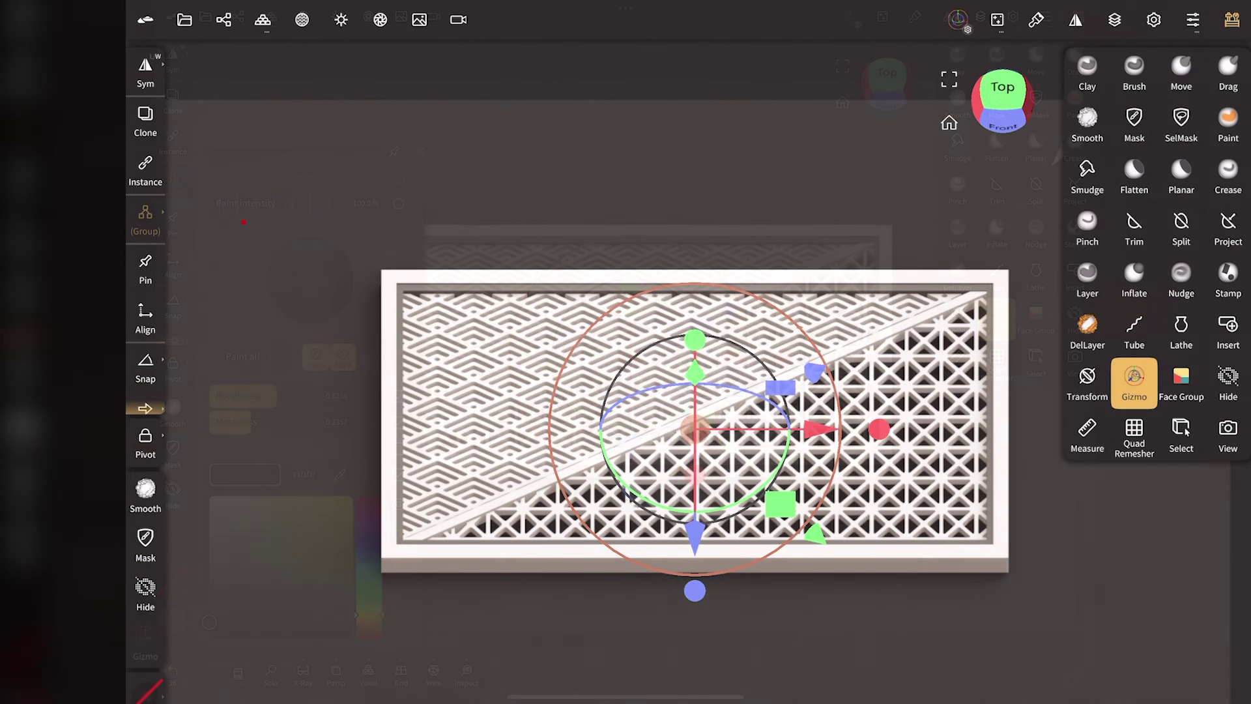
- Add a second light, Light 1, as a spot light with intensity about 17.66
click(343, 20)
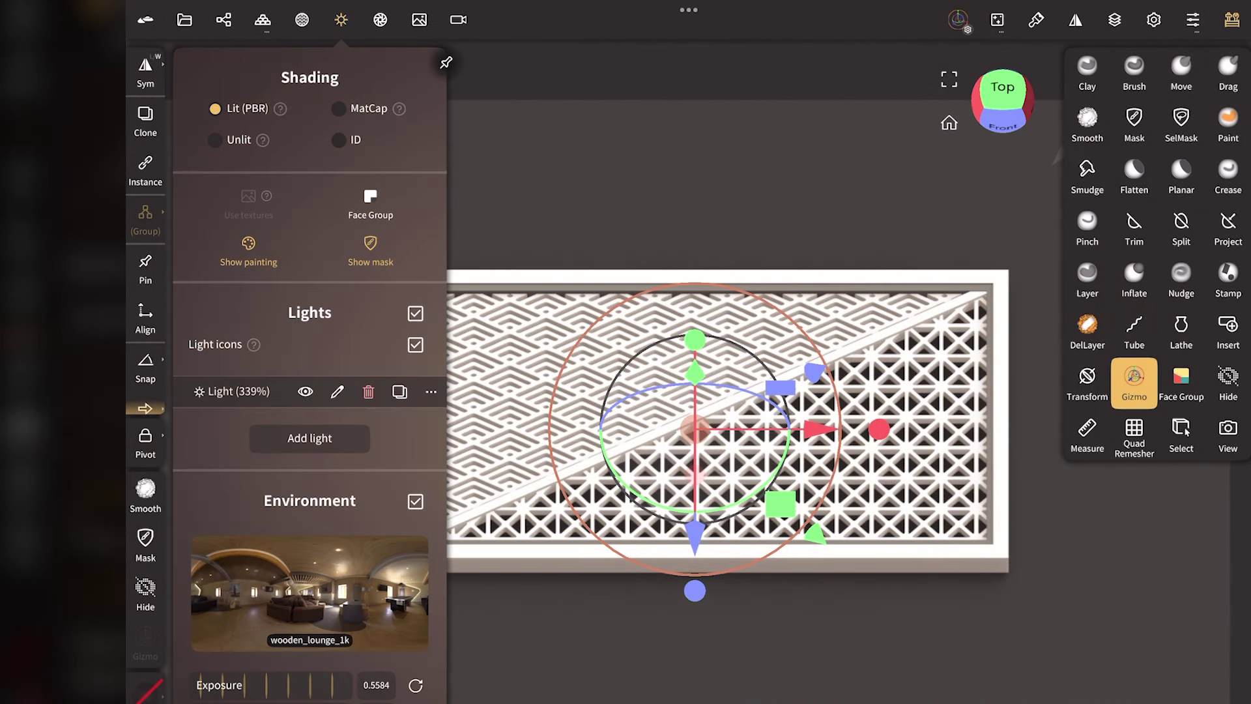
click(309, 438)
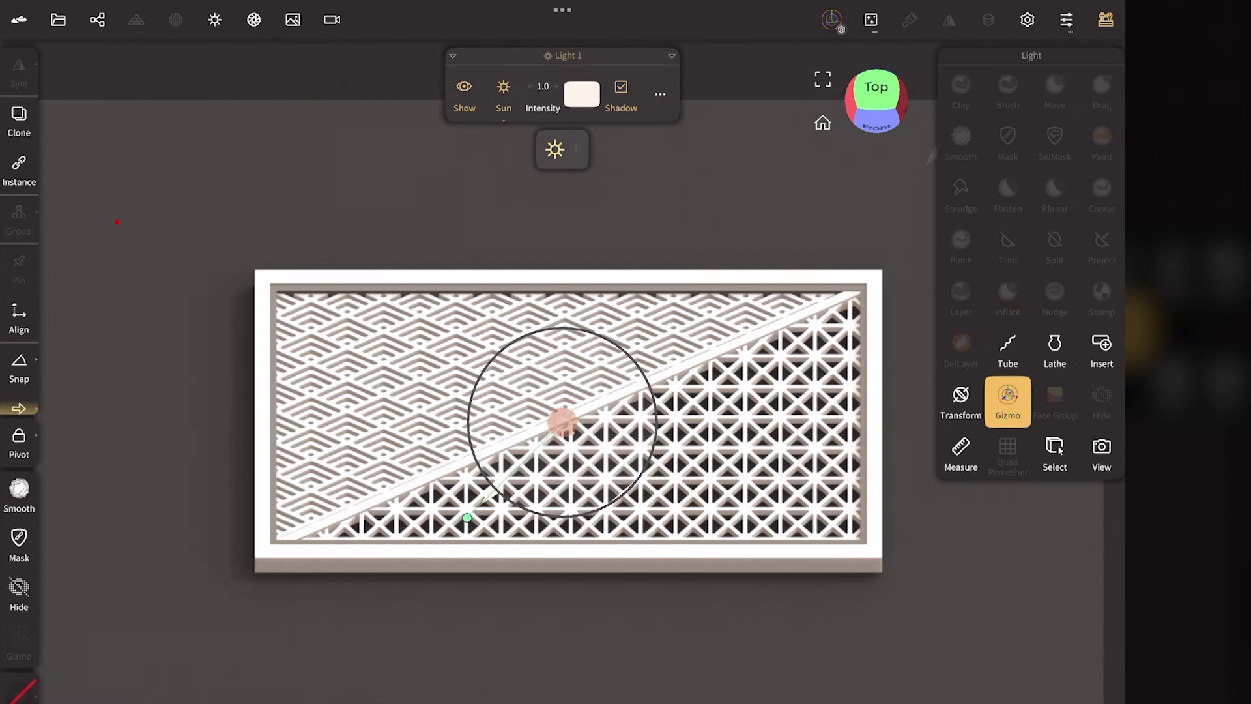
click(660, 94)
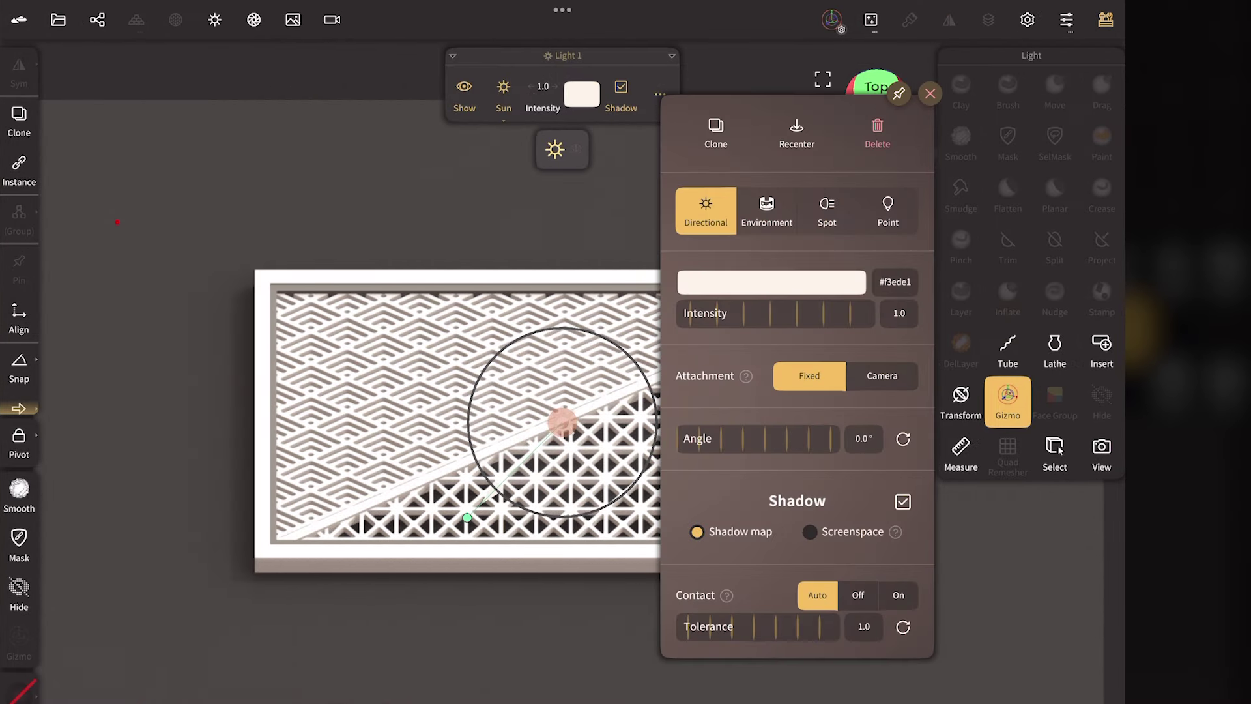
click(827, 210)
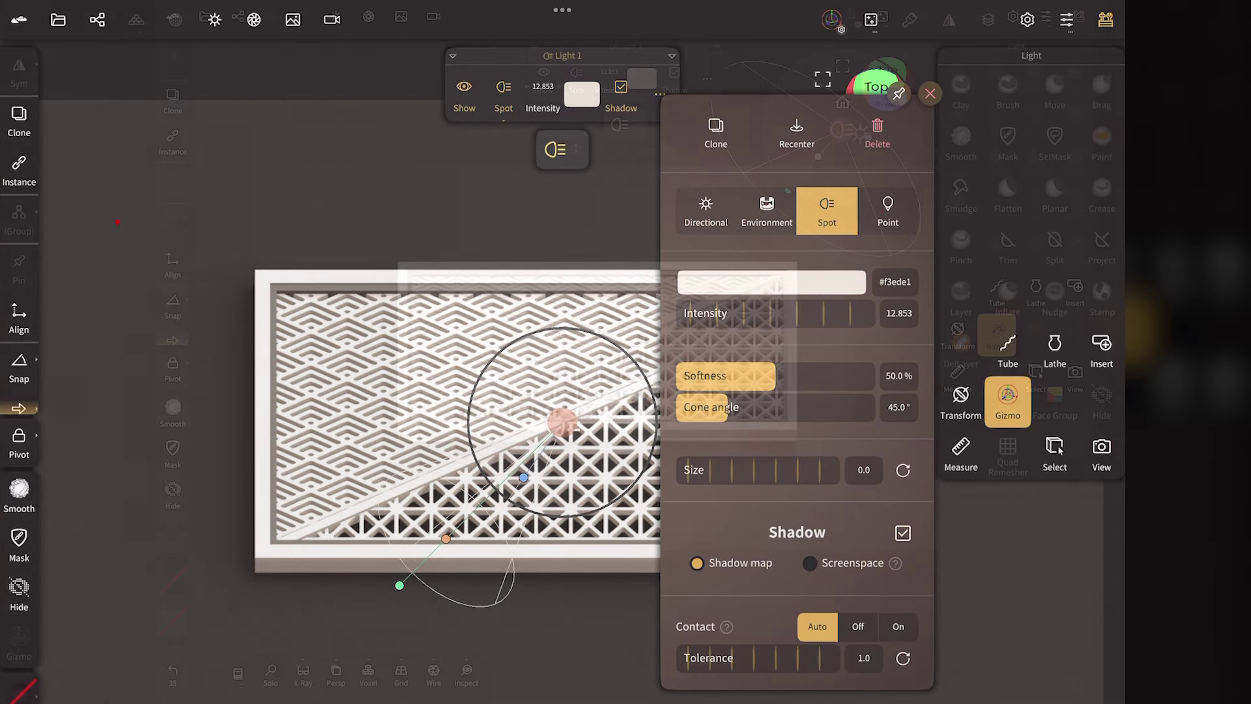
click(117, 222)
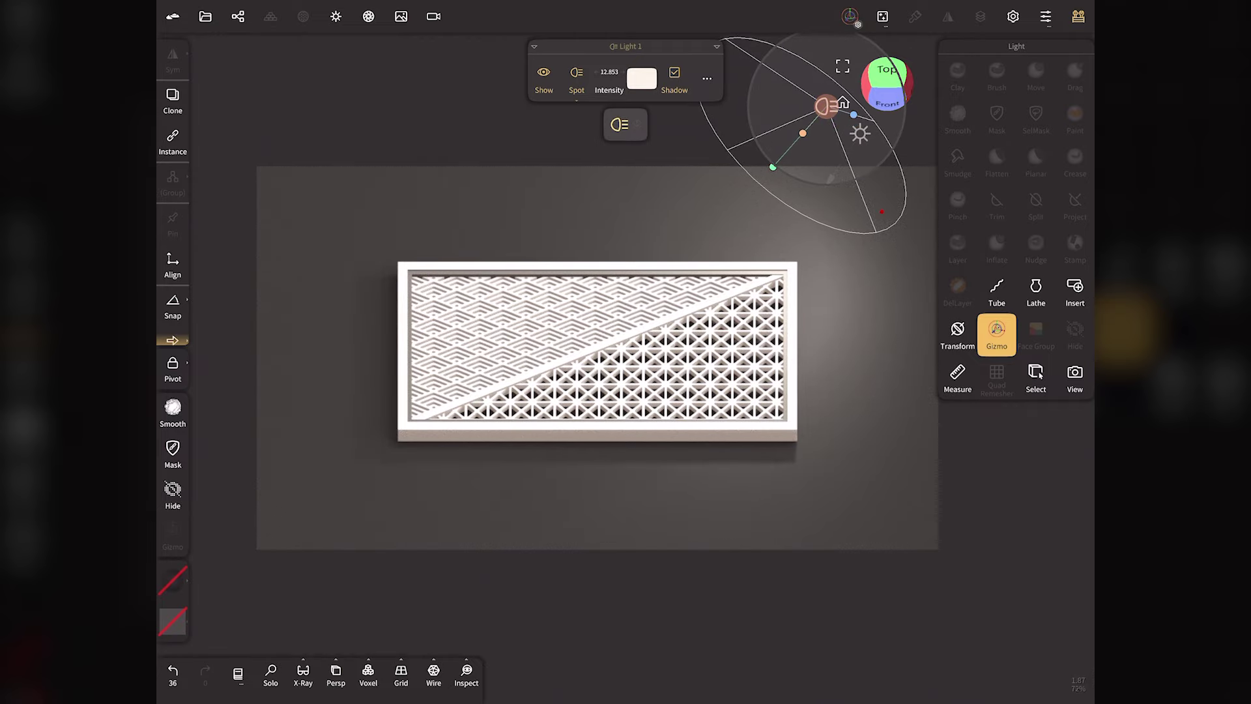
drag(609, 75, 636, 75)
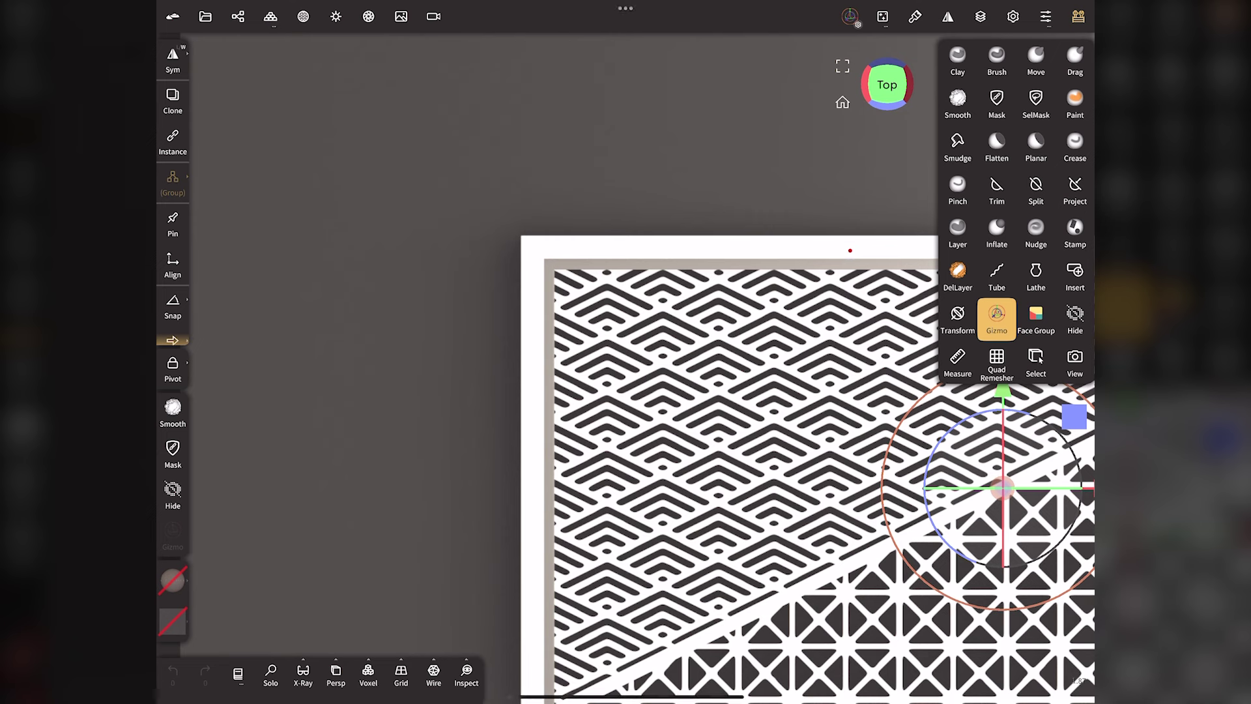
- Select the lattice Mesh and load a wood image into its colour texture slot
click(237, 16)
click(359, 208)
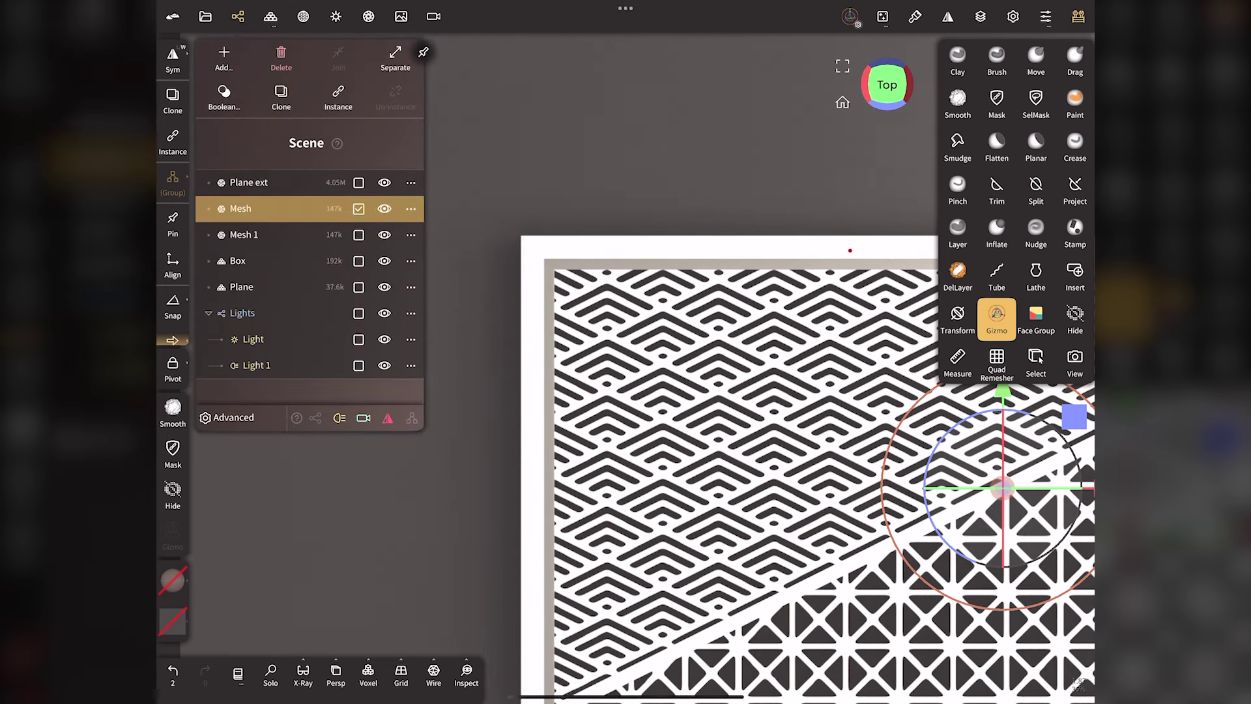
click(238, 16)
click(304, 17)
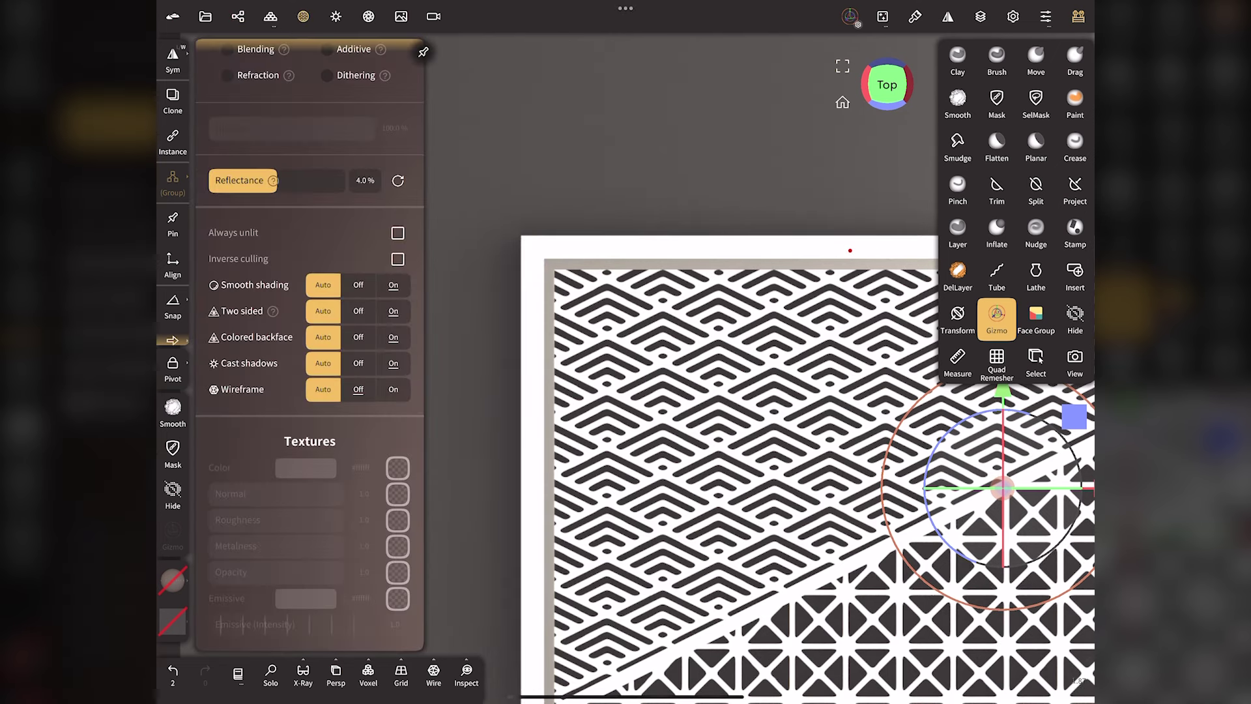
click(397, 468)
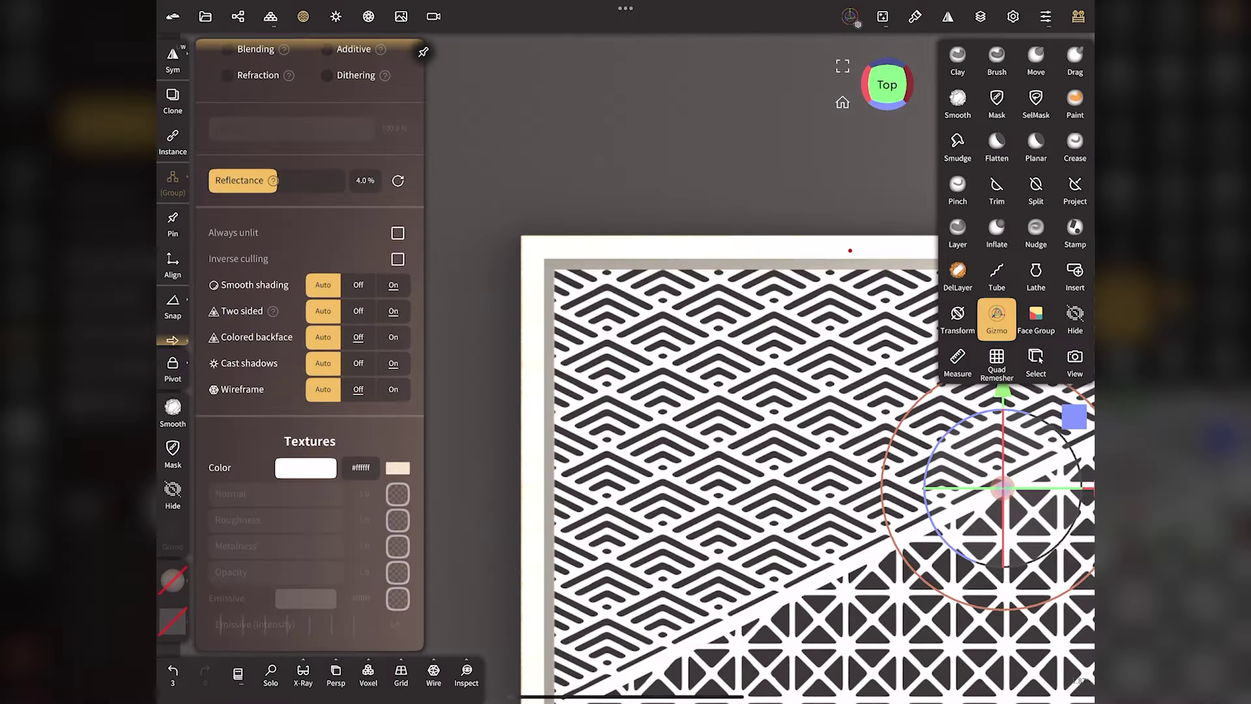
- Set the paint to pale khaki #b2b38c, roughness 0.4434, metalness 0.2416
click(915, 16)
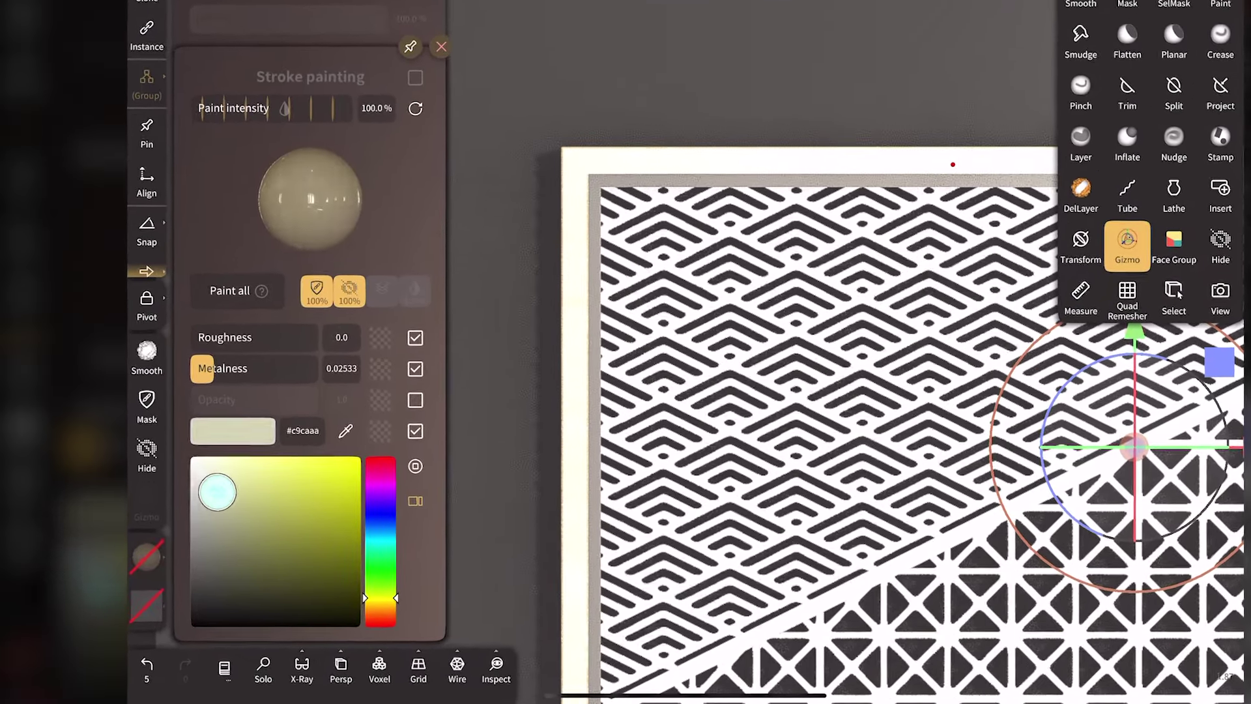
mouse_move(230, 527)
mouse_down()
mouse_move(252, 560)
mouse_move(247, 547)
mouse_up()
drag(215, 333, 279, 321)
mouse_move(215, 364)
mouse_down()
mouse_move(245, 358)
mouse_move(254, 325)
mouse_up()
drag(247, 547, 226, 517)
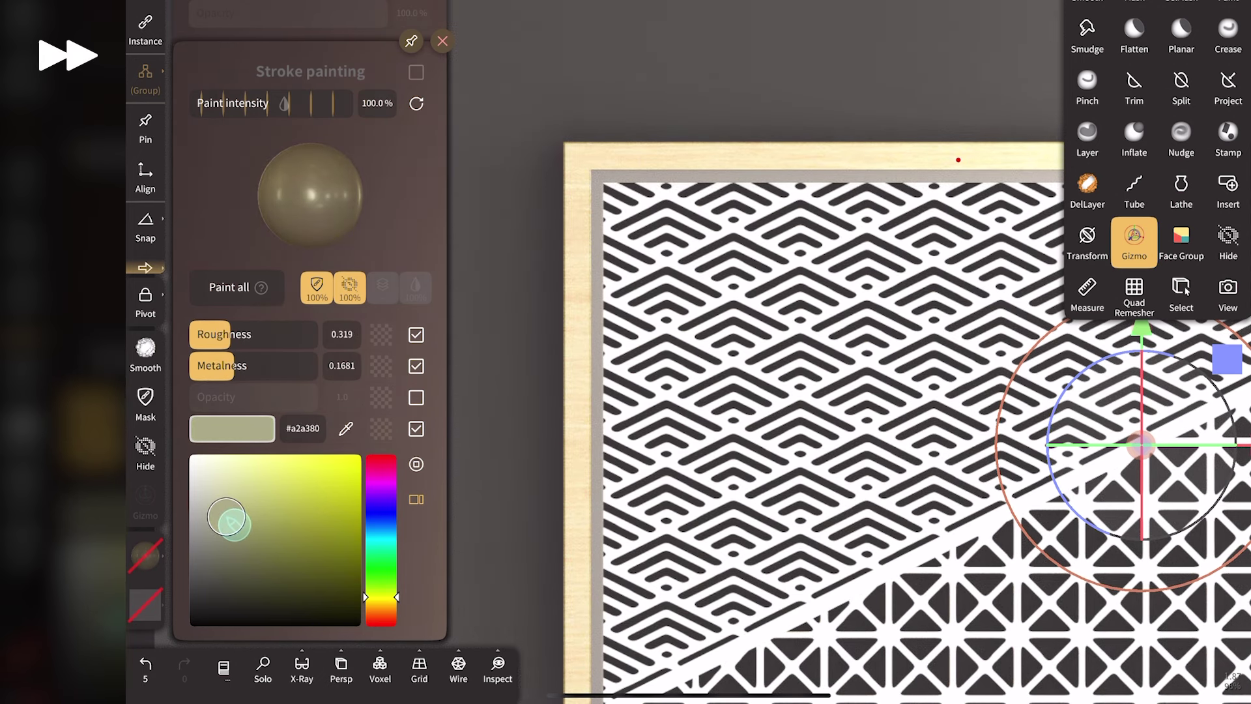
mouse_move(273, 334)
mouse_down()
mouse_move(301, 335)
mouse_move(327, 363)
mouse_move(251, 366)
mouse_move(263, 344)
mouse_up()
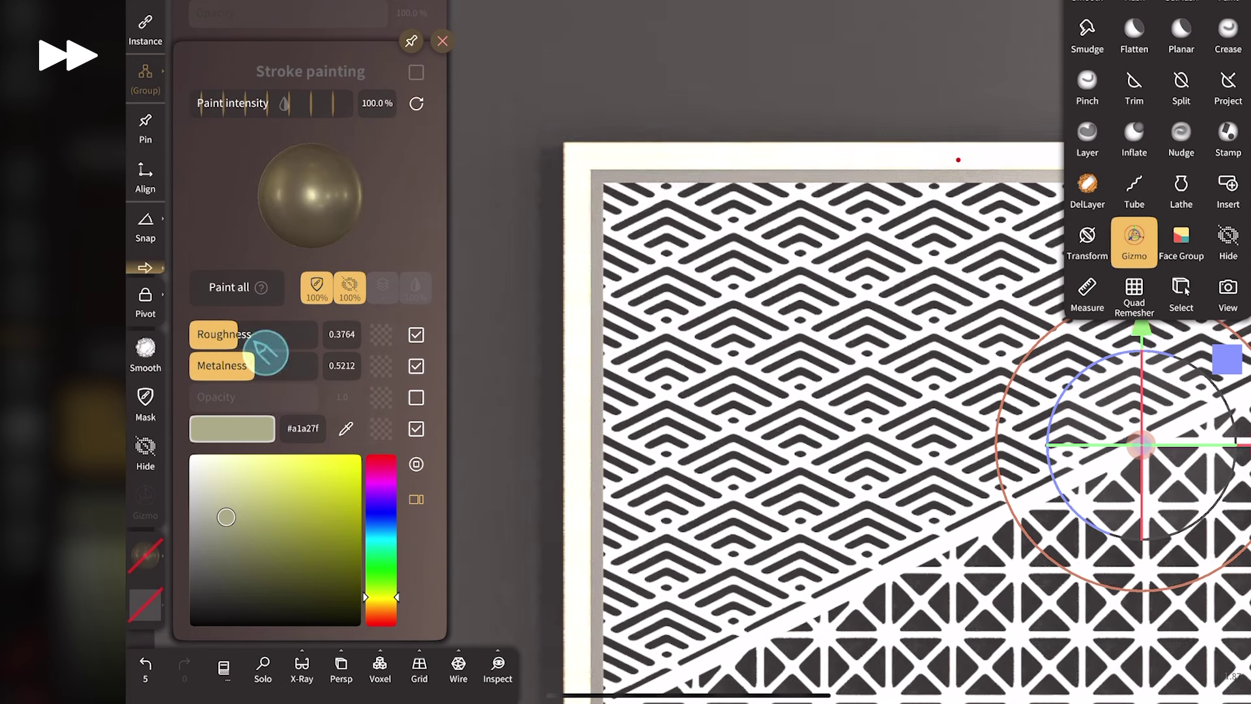
mouse_move(227, 517)
mouse_down()
mouse_move(239, 519)
mouse_move(226, 506)
mouse_up()
mouse_move(236, 334)
mouse_down()
mouse_move(255, 348)
mouse_move(244, 371)
mouse_up()
- Paint the entire lattice mesh with the cream material, covering the remaining white stripe
click(229, 286)
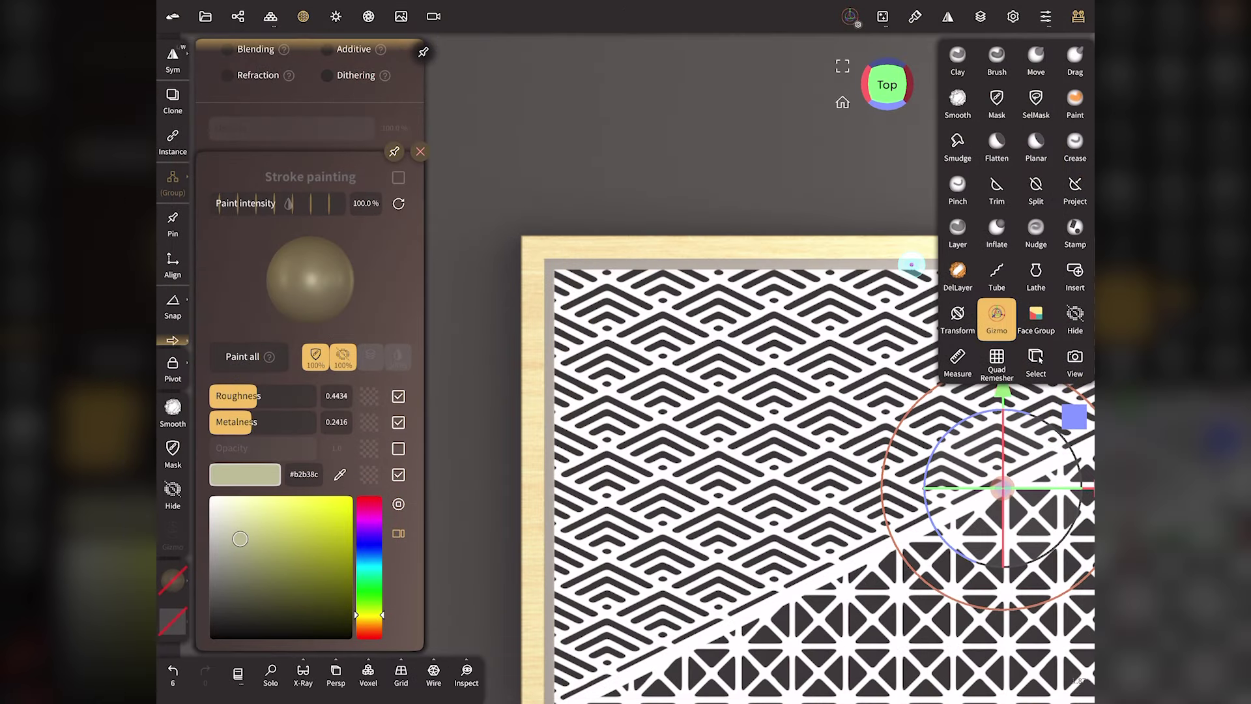
click(911, 264)
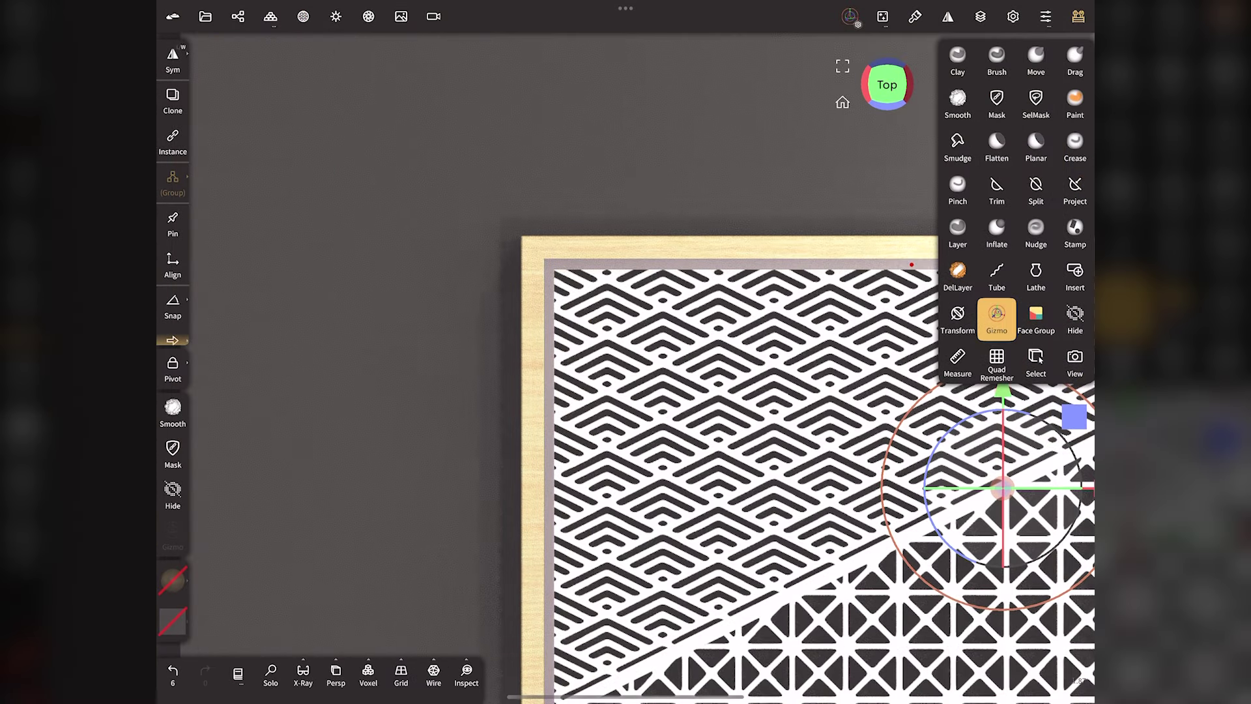
click(173, 580)
click(242, 357)
click(173, 580)
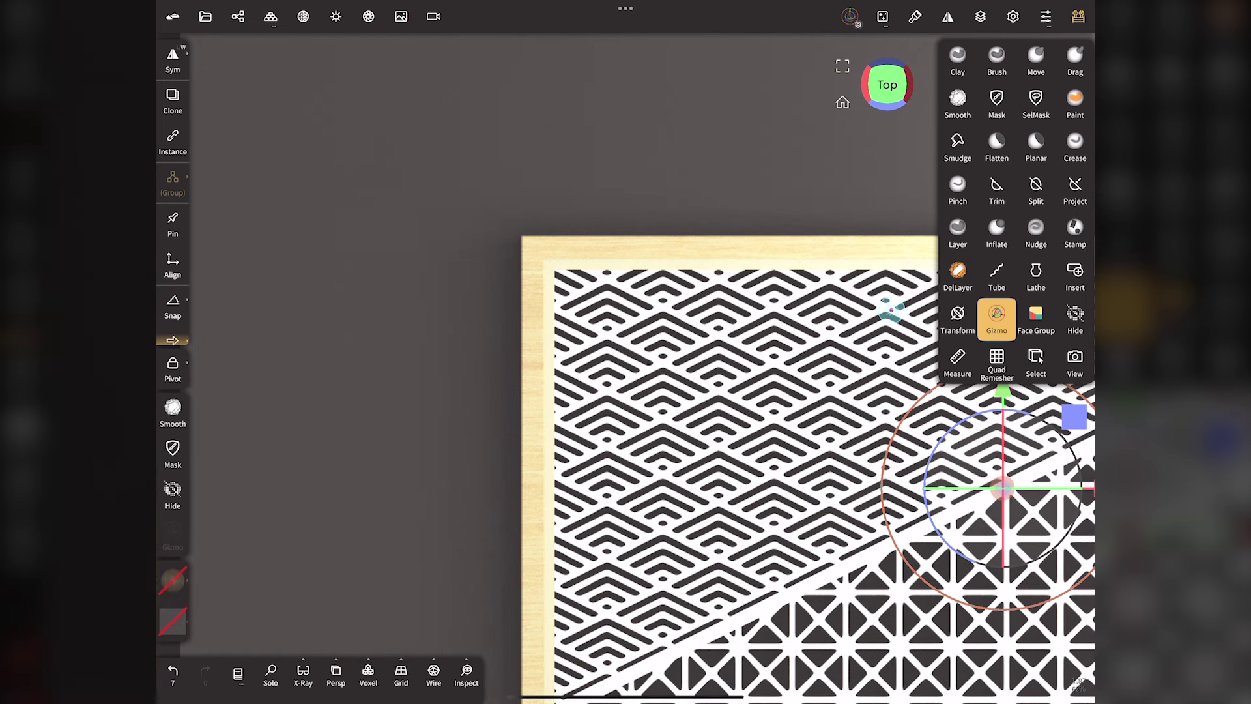
click(891, 311)
click(172, 580)
click(243, 356)
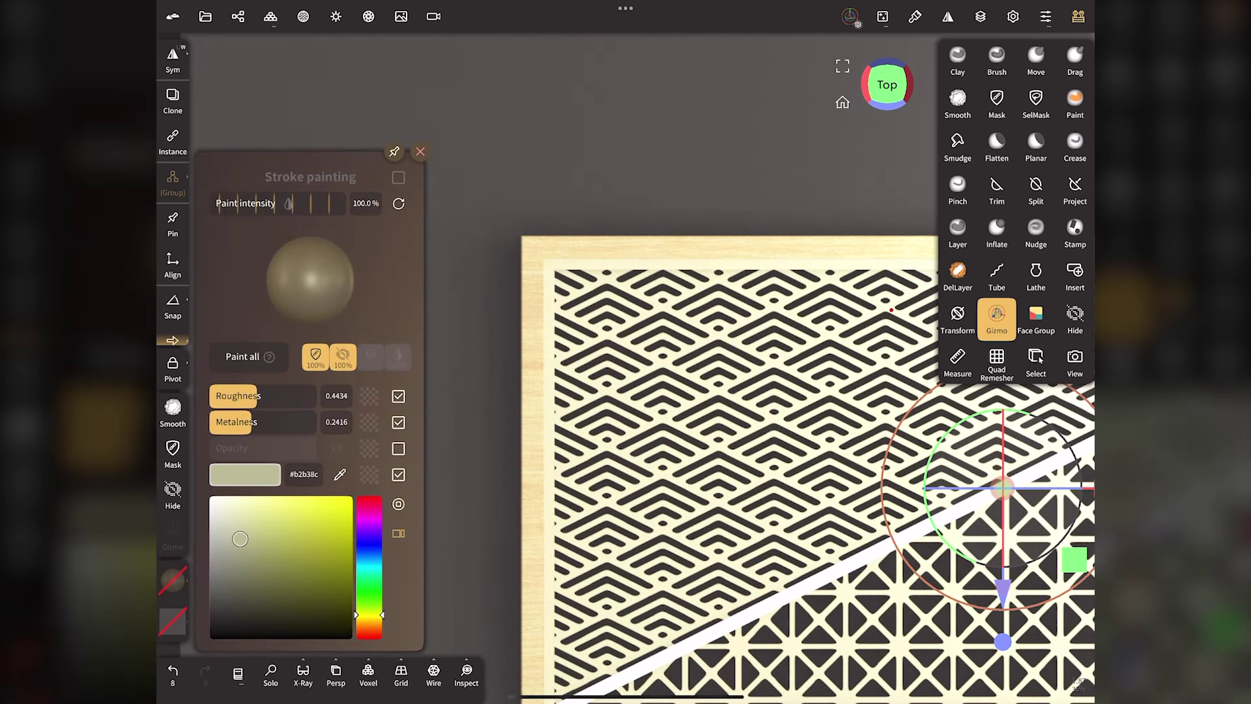
click(172, 580)
click(865, 555)
click(172, 580)
click(242, 357)
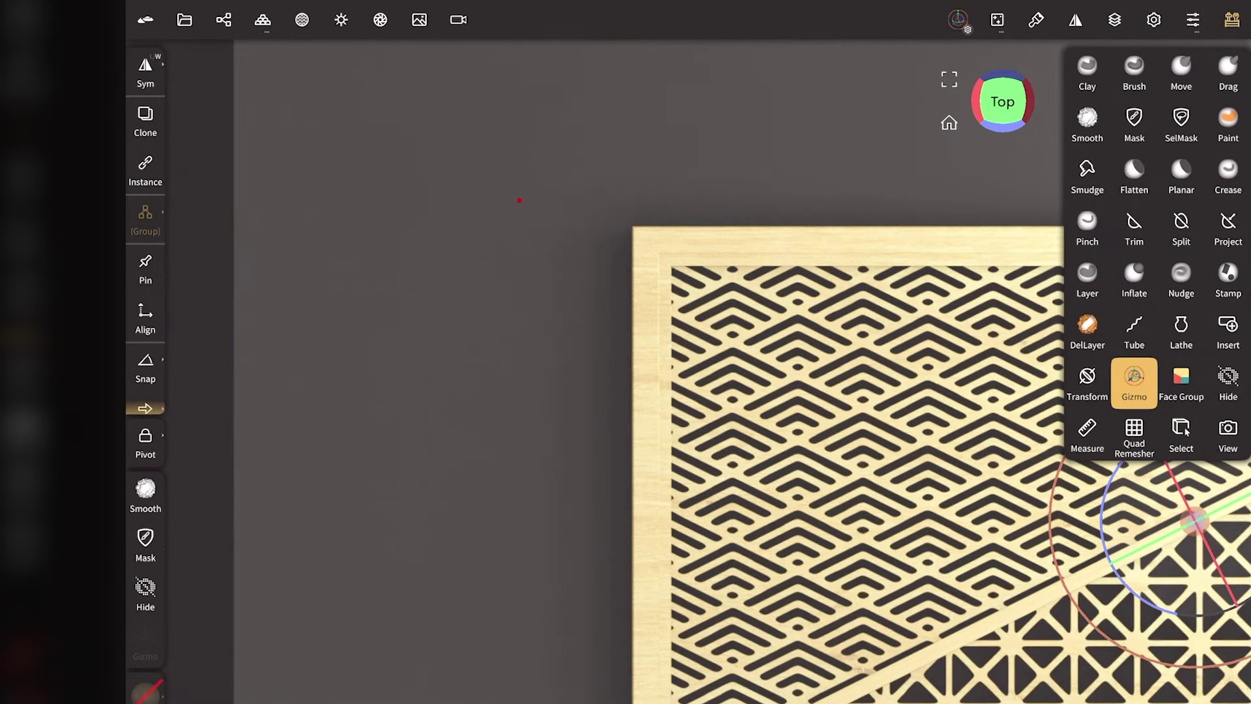
- Set the wood_repeat.jpeg colour texture scale on the lattice to 1.499
click(952, 245)
click(301, 19)
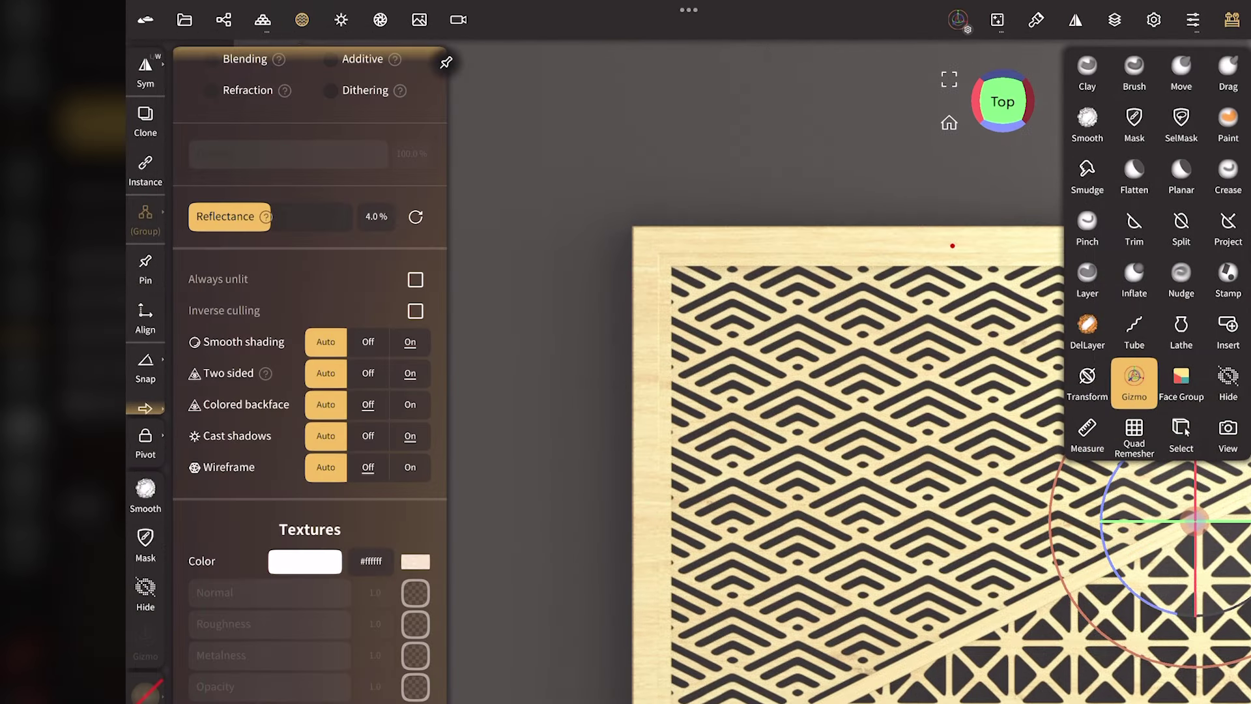
click(415, 561)
drag(505, 493, 545, 492)
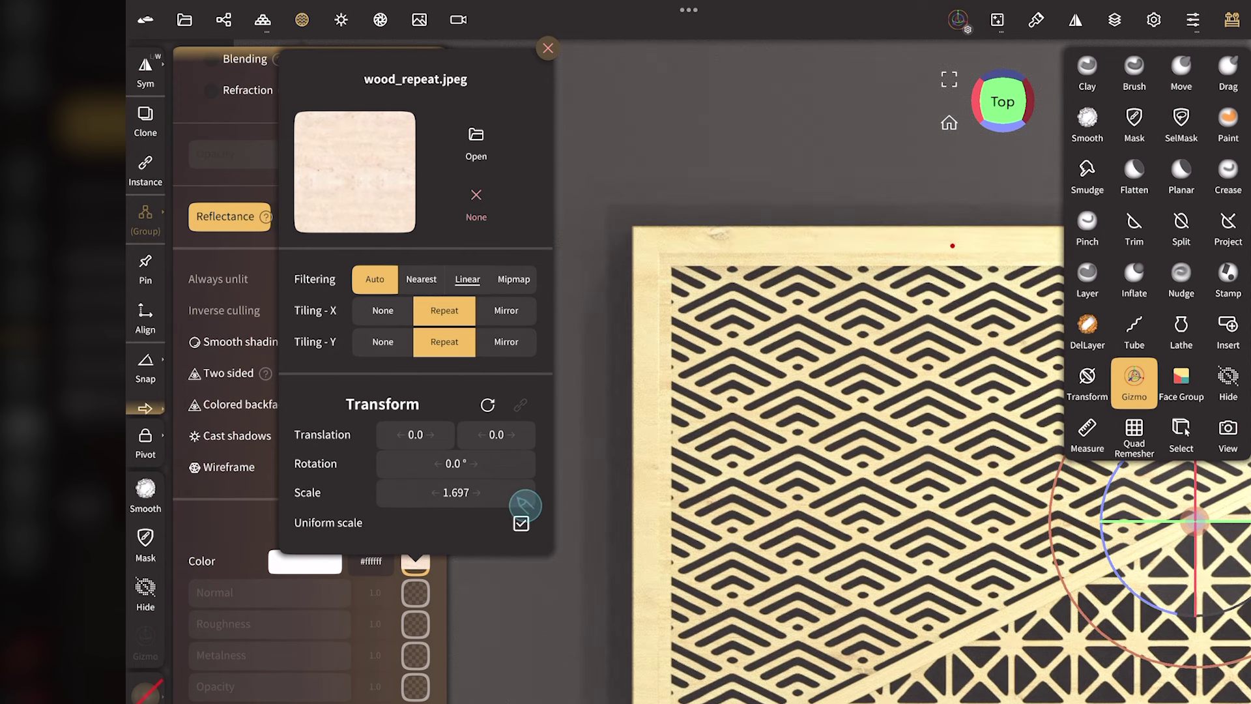
drag(525, 504, 506, 506)
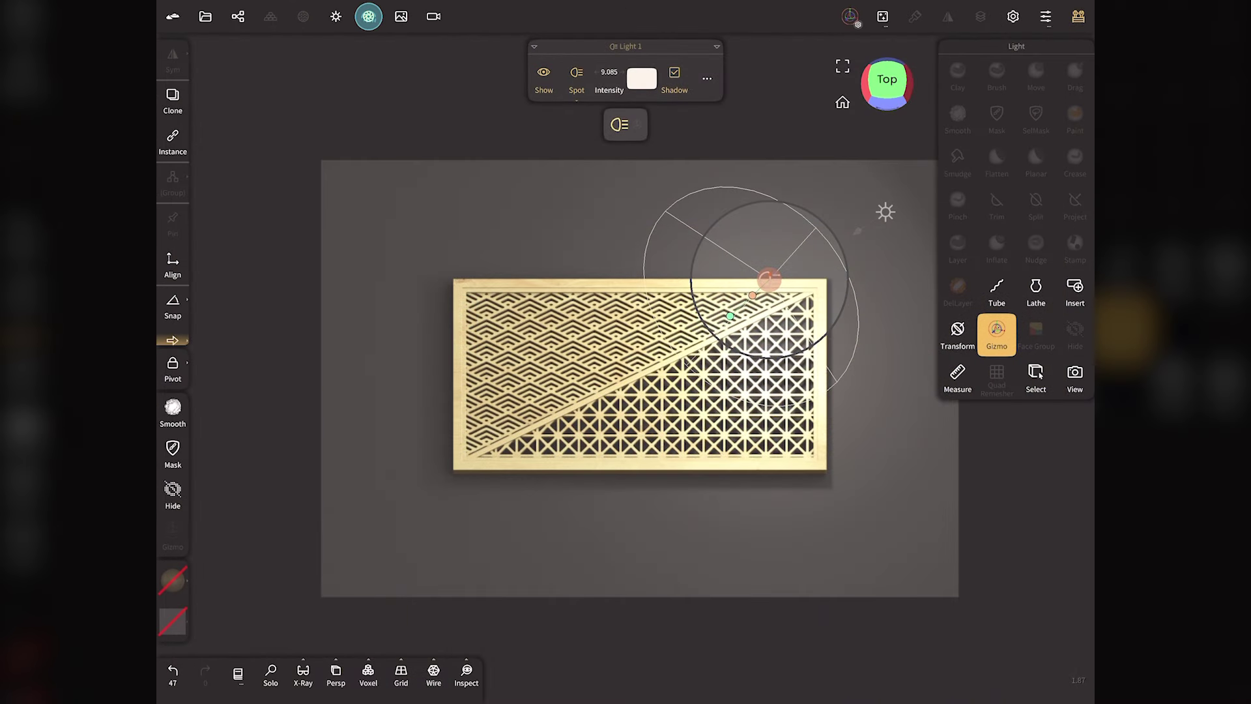
- Enable post-processing and Tone Mapping, lowering contrast and saturation
click(368, 16)
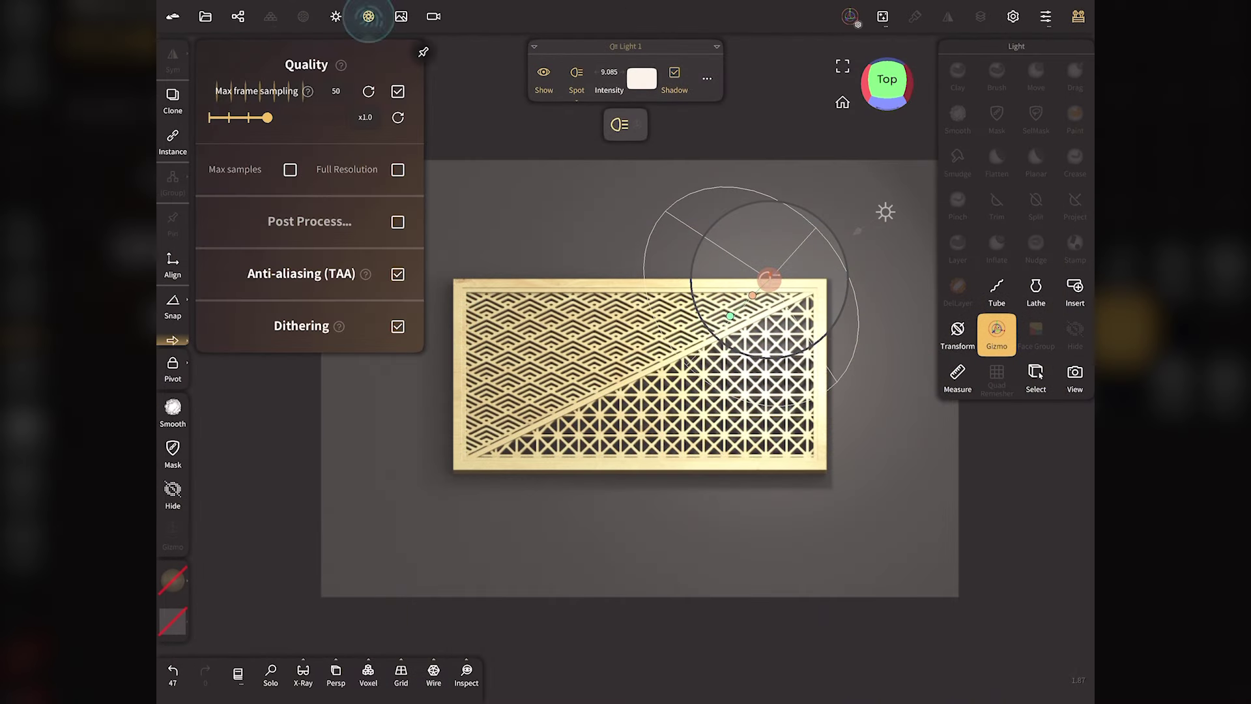
click(399, 217)
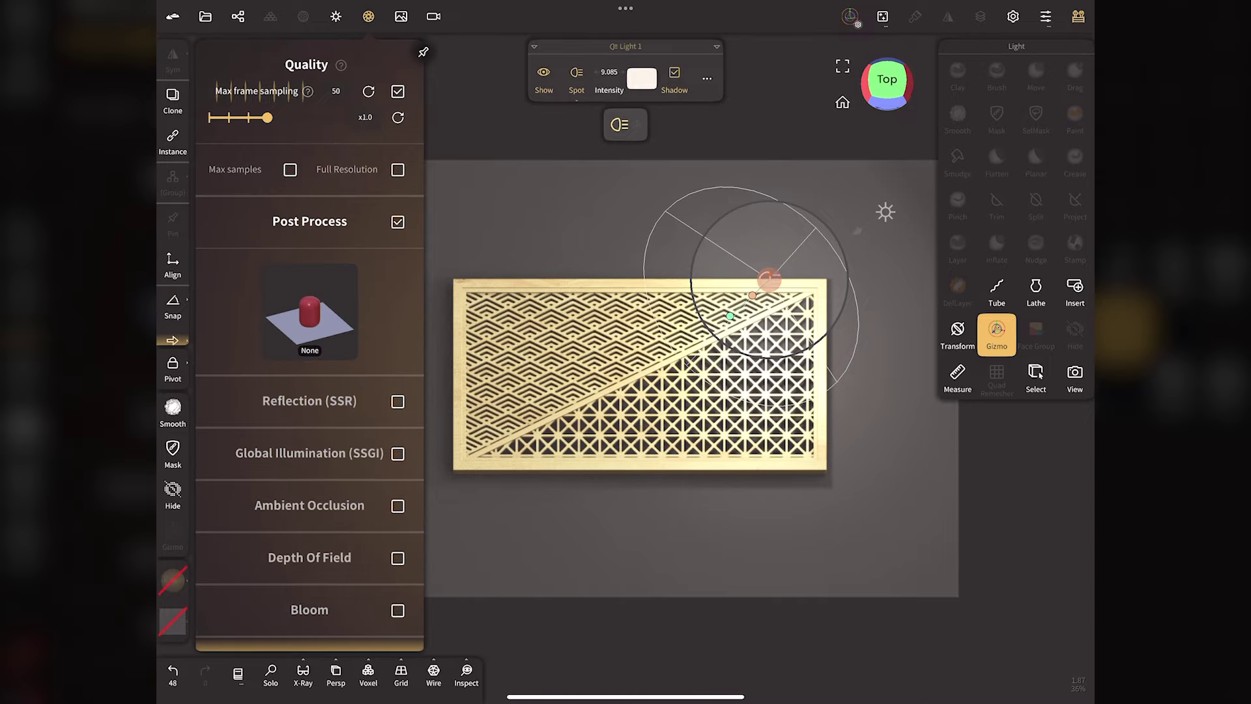
scroll(310, 326, down, 2)
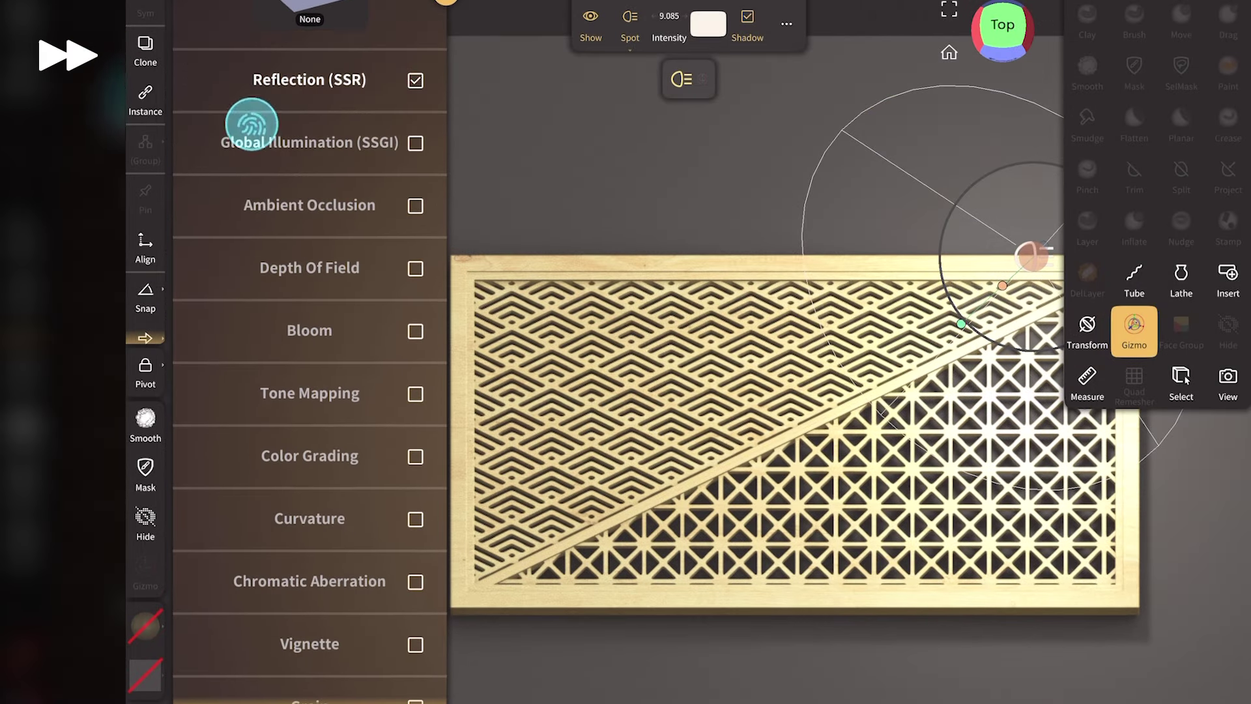
click(415, 394)
mouse_move(306, 487)
mouse_down()
mouse_move(265, 489)
mouse_move(307, 487)
mouse_move(267, 517)
mouse_move(310, 487)
mouse_up()
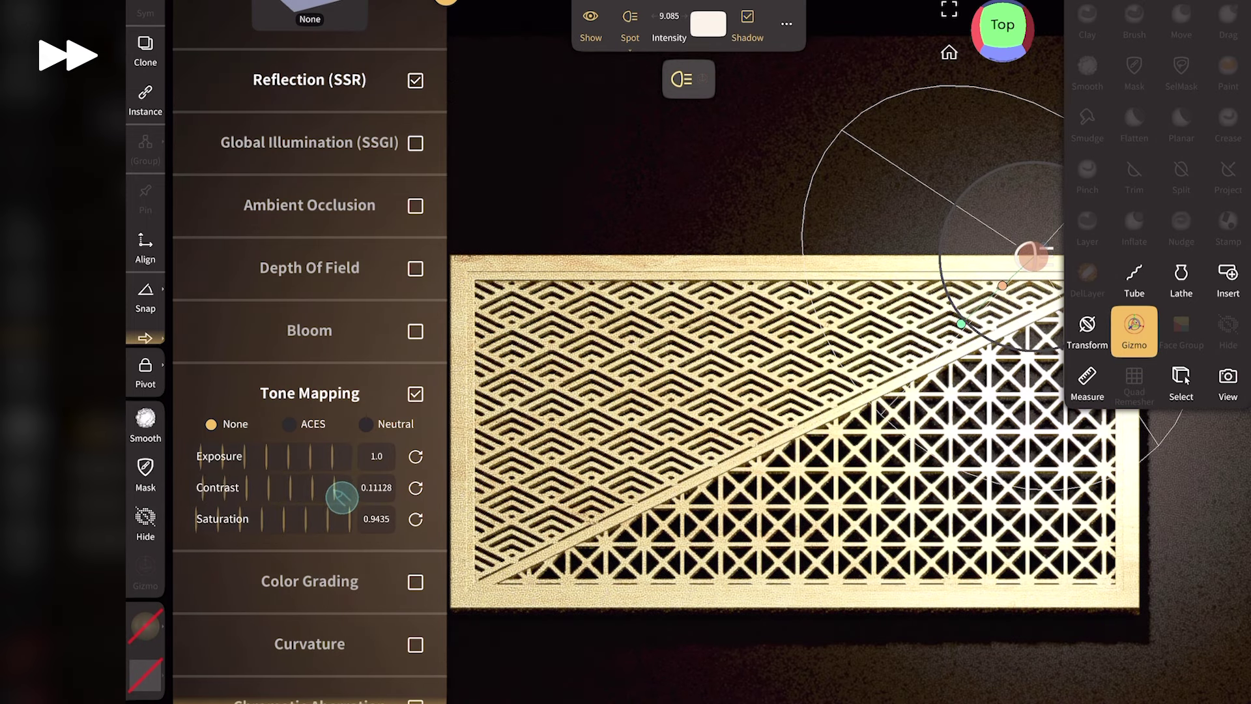
drag(233, 280, 234, 31)
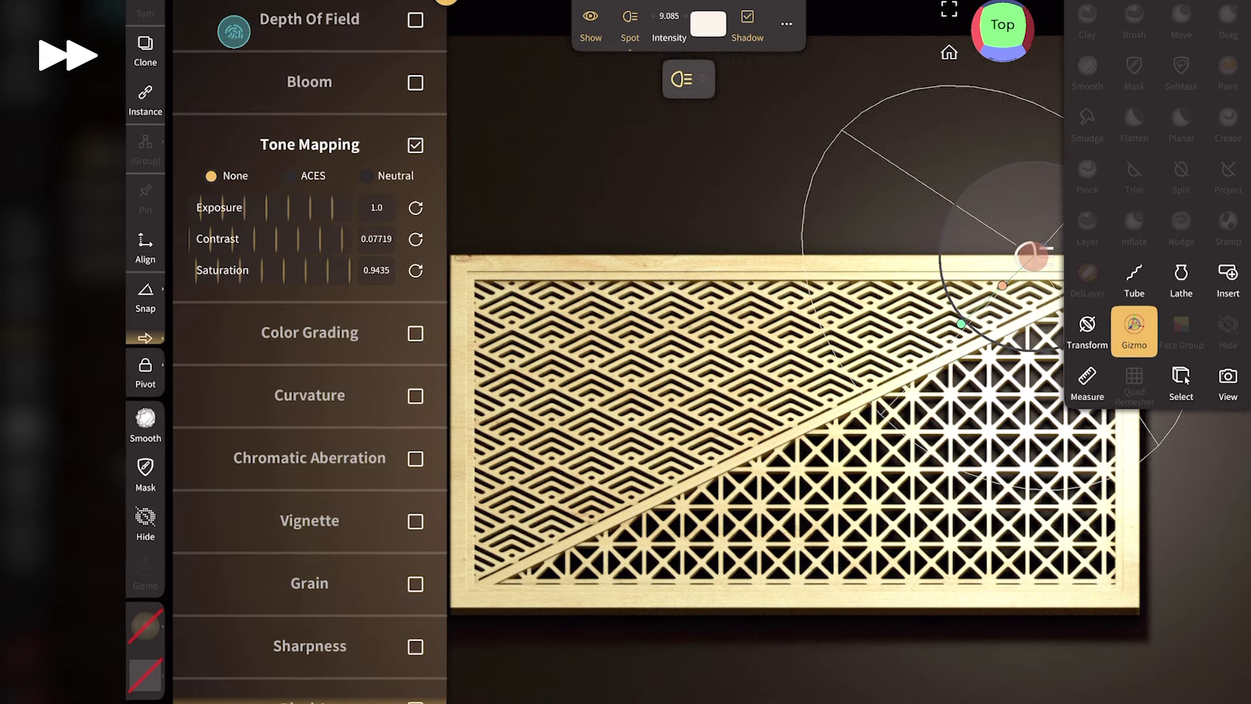
drag(306, 271, 296, 271)
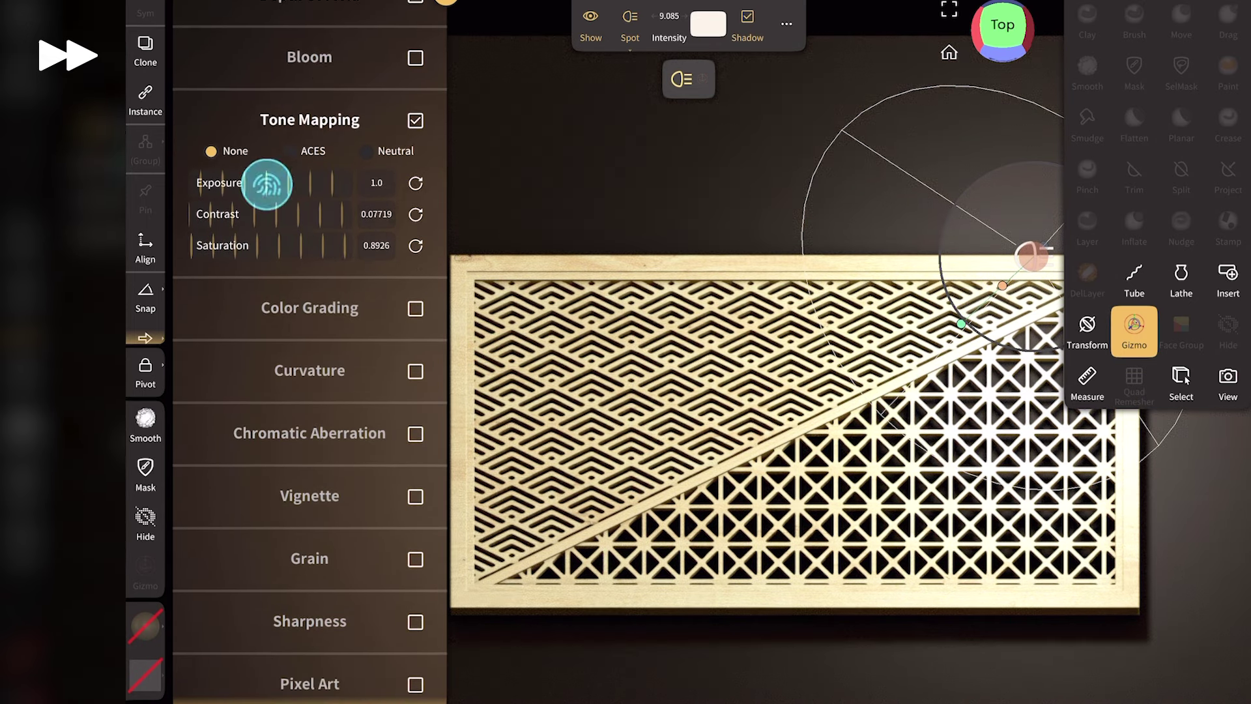
drag(265, 181, 257, 39)
- Enable Sharpness 0.3145 and Grain 0.2083, and lower tone-mapping contrast further
click(415, 424)
drag(274, 459, 215, 460)
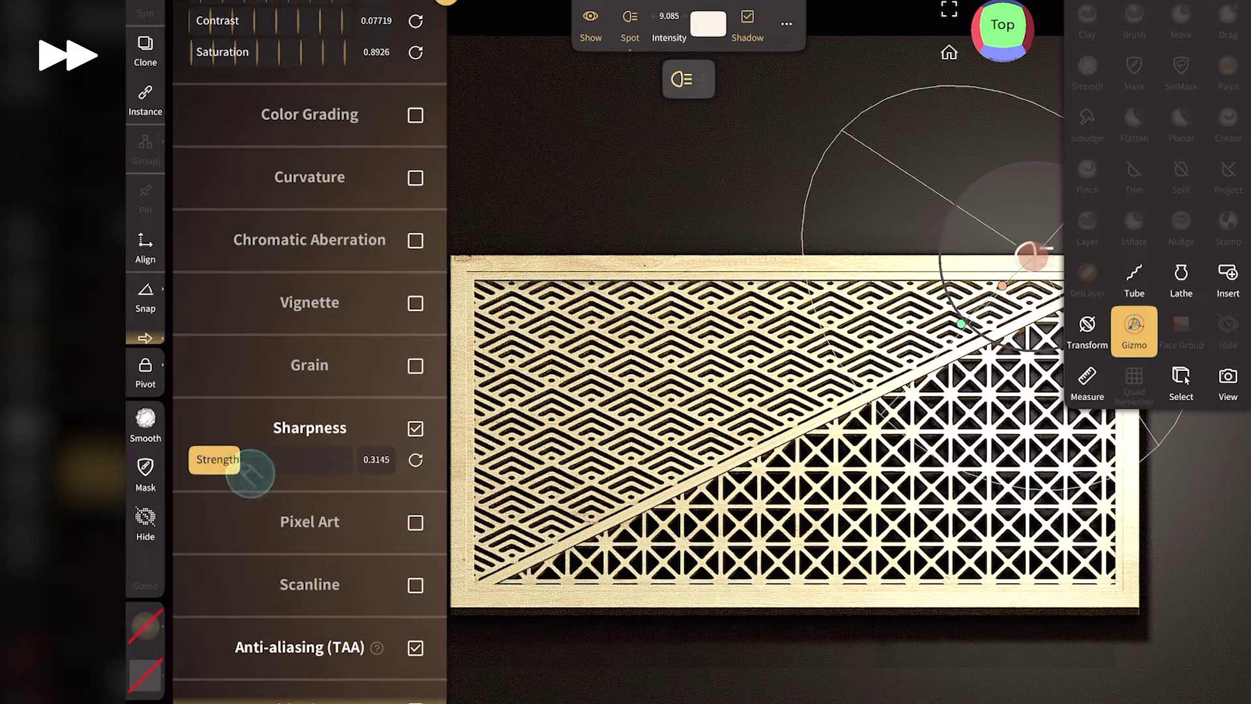
click(415, 365)
drag(238, 397, 271, 397)
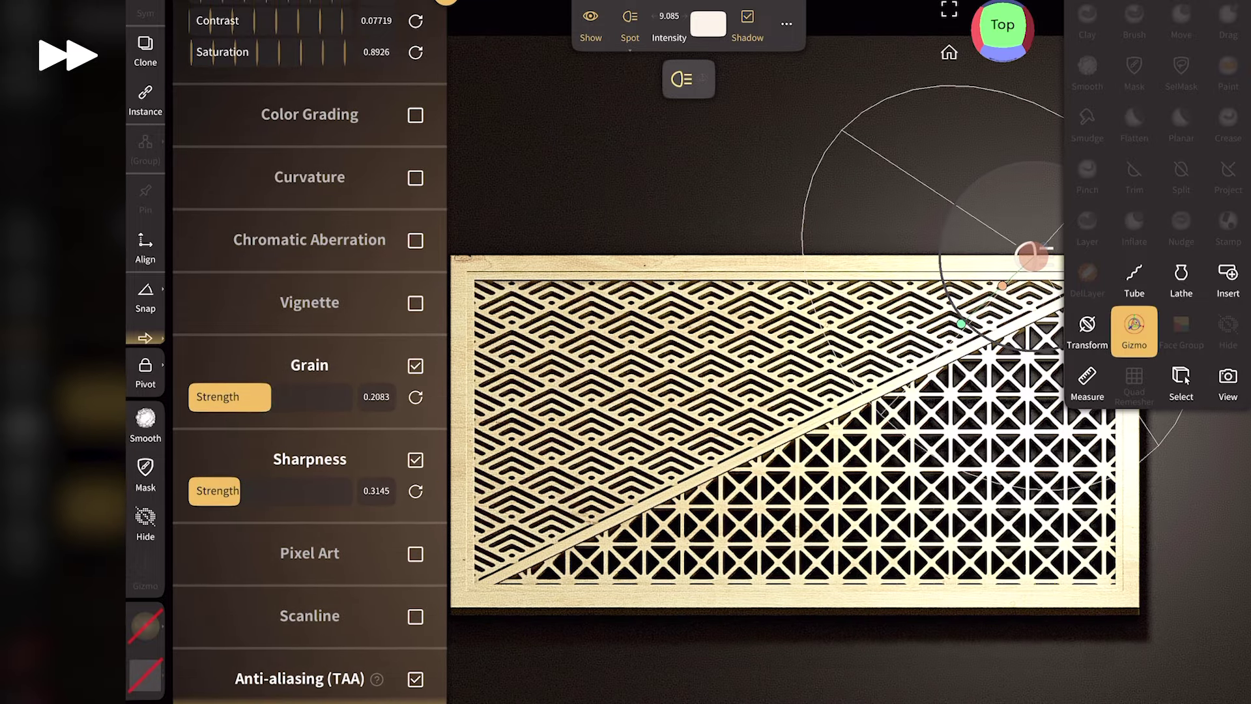
drag(218, 111, 218, 307)
drag(238, 209, 274, 238)
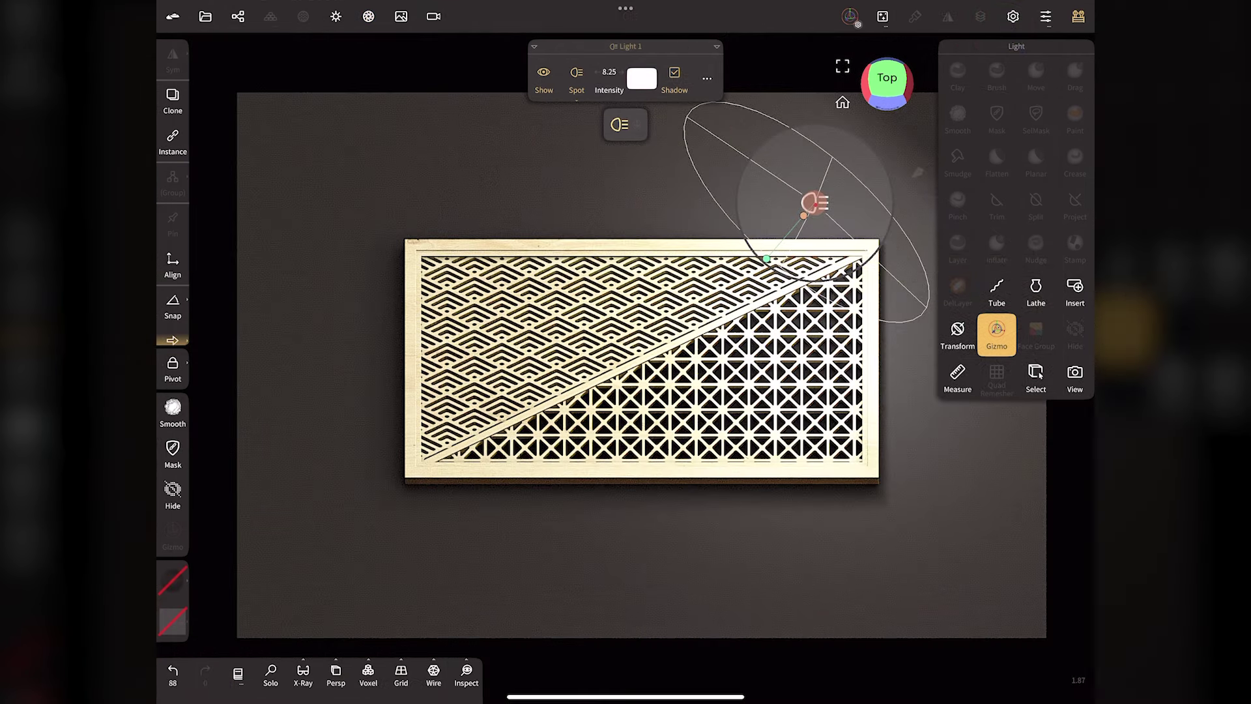
- Switch to perspective view and dim Light 1 to about 2.76
click(335, 672)
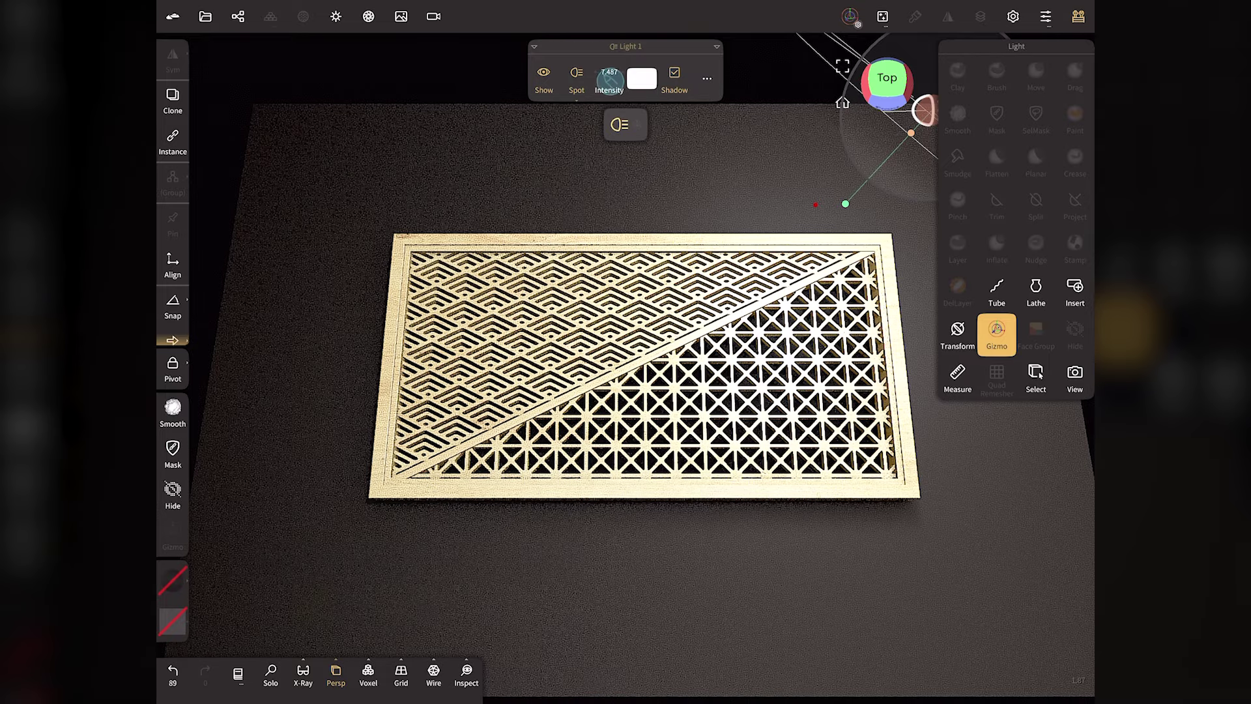
drag(600, 80, 569, 80)
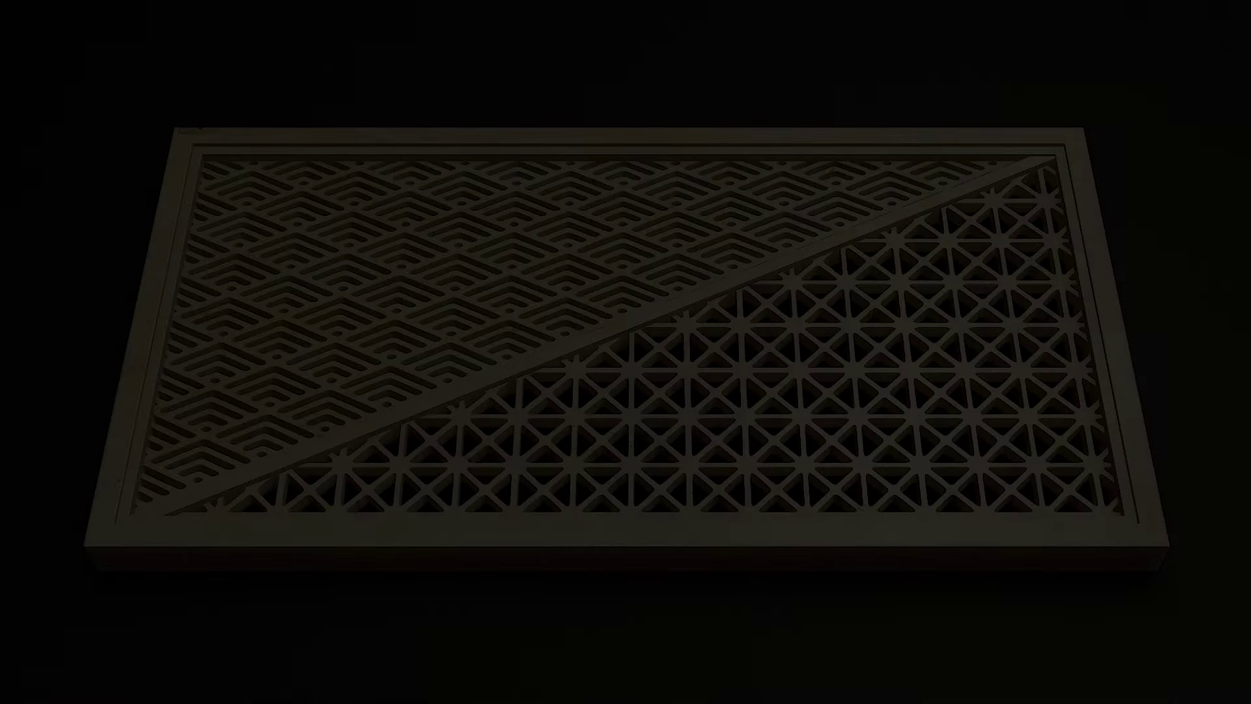